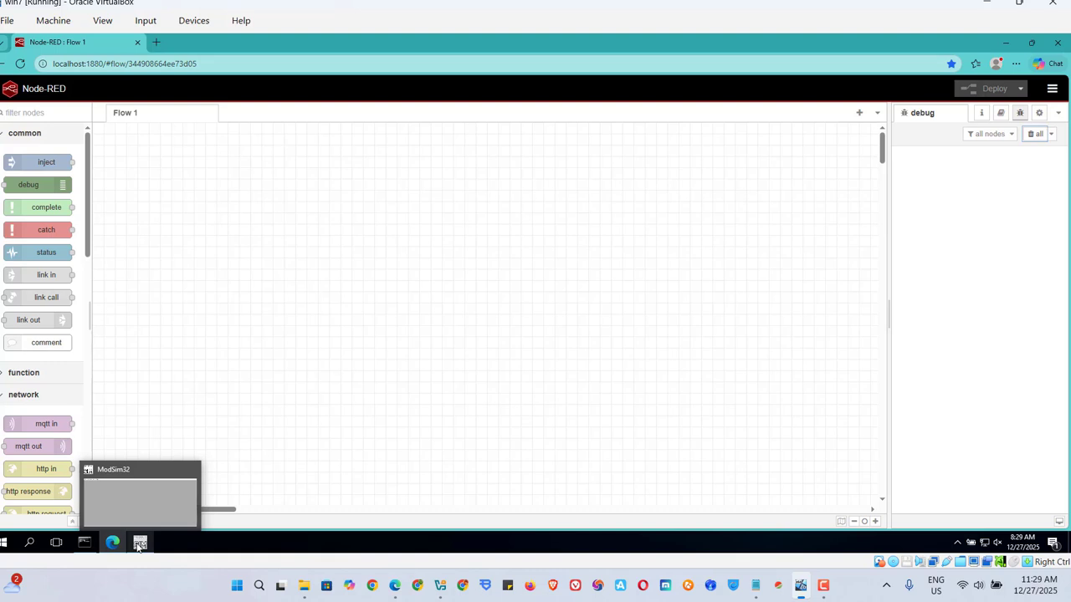
# View the empty ModSim32 window, then return to the Node-RED flow editor.
pyautogui.click(139, 544)
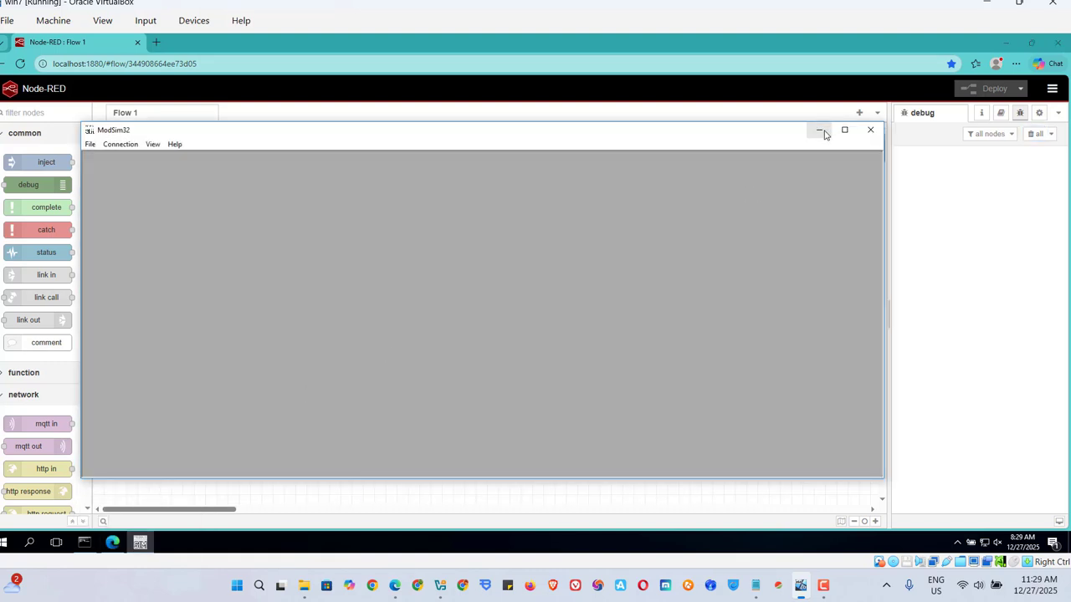
pyautogui.click(821, 131)
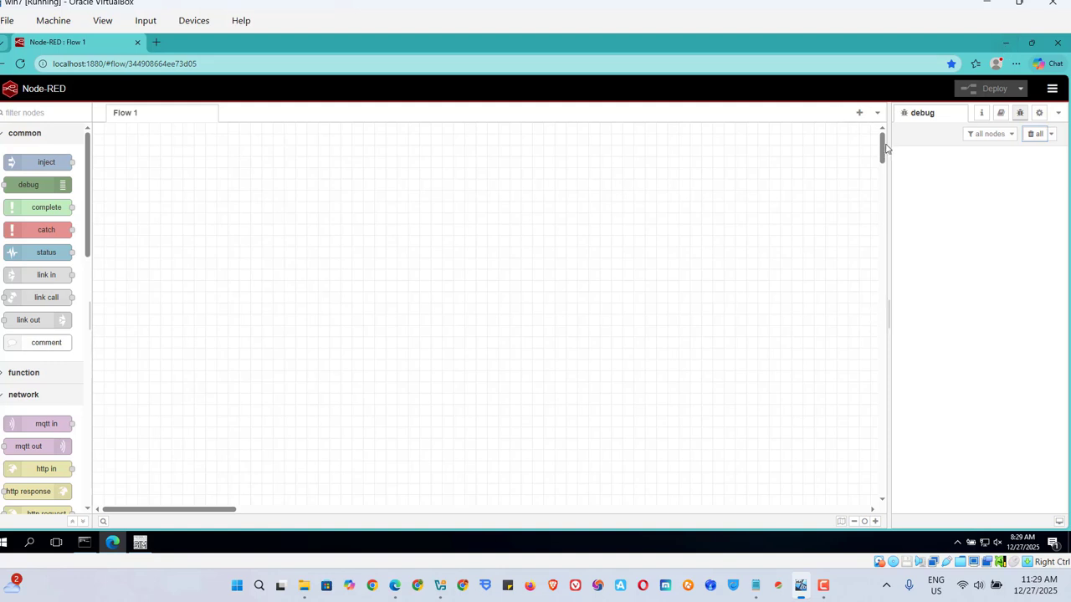
pyautogui.moveTo(882, 148); pyautogui.dragTo(874, 242)
# Launch Modbus Slave from the desktop and place its window over the Node-RED flow editor.
pyautogui.click(1005, 46)
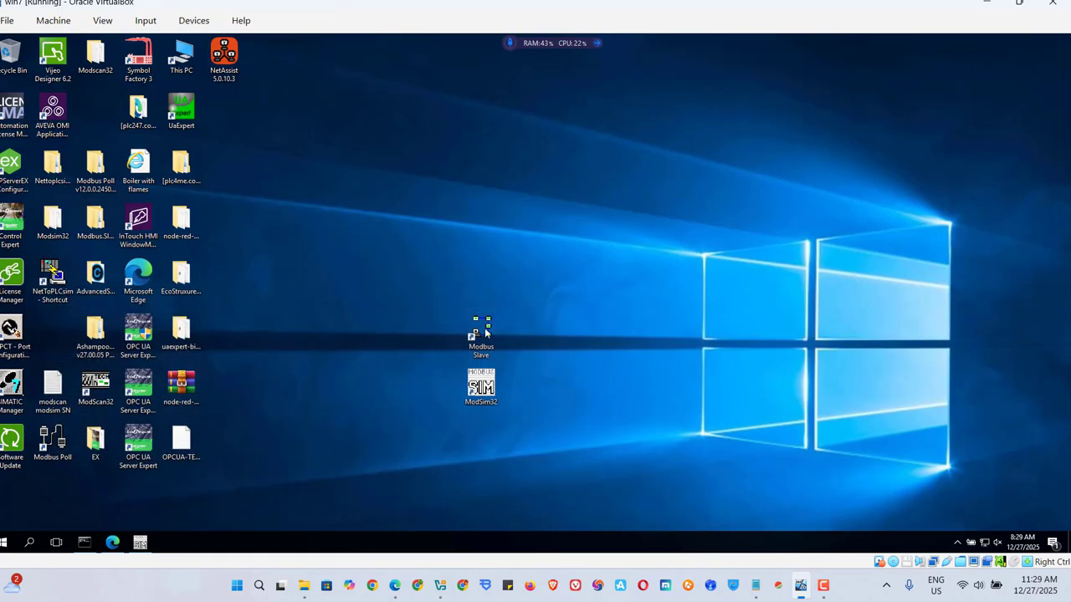
pyautogui.doubleClick(481, 335)
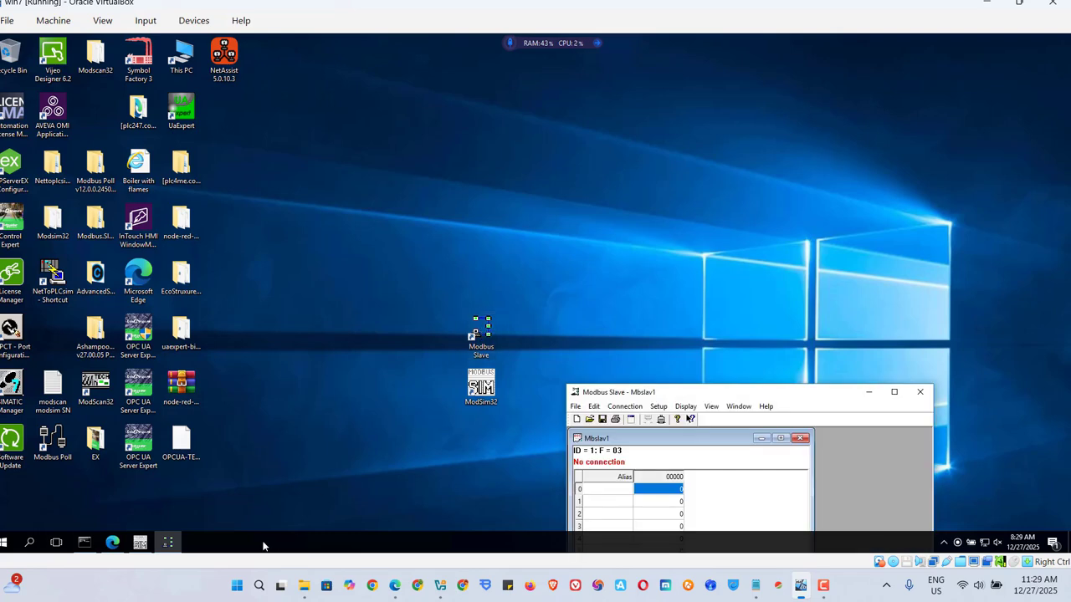
pyautogui.click(110, 544)
pyautogui.click(168, 543)
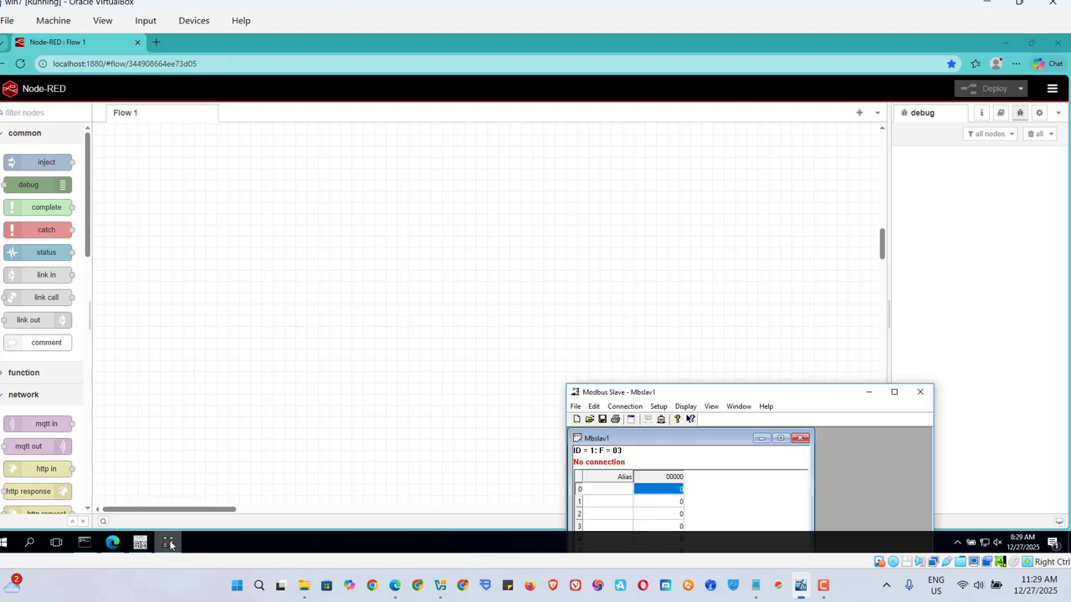
pyautogui.moveTo(746, 393); pyautogui.dragTo(768, 314)
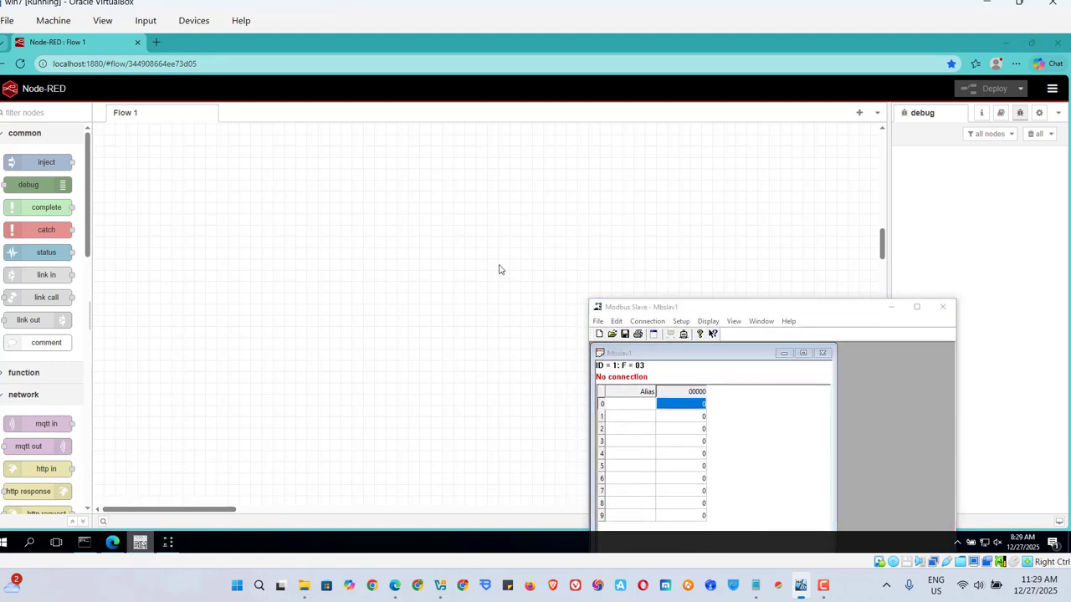
pyautogui.rightClick(141, 543)
pyautogui.click(149, 543)
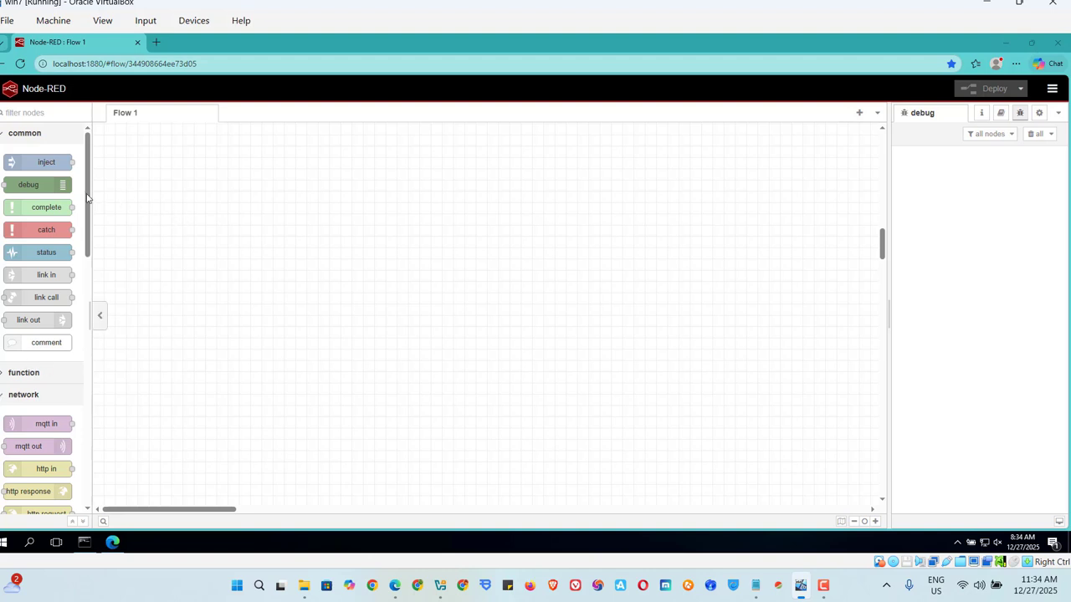
# Collapse the network category in the node palette.
pyautogui.moveTo(87, 200); pyautogui.dragTo(87, 269)
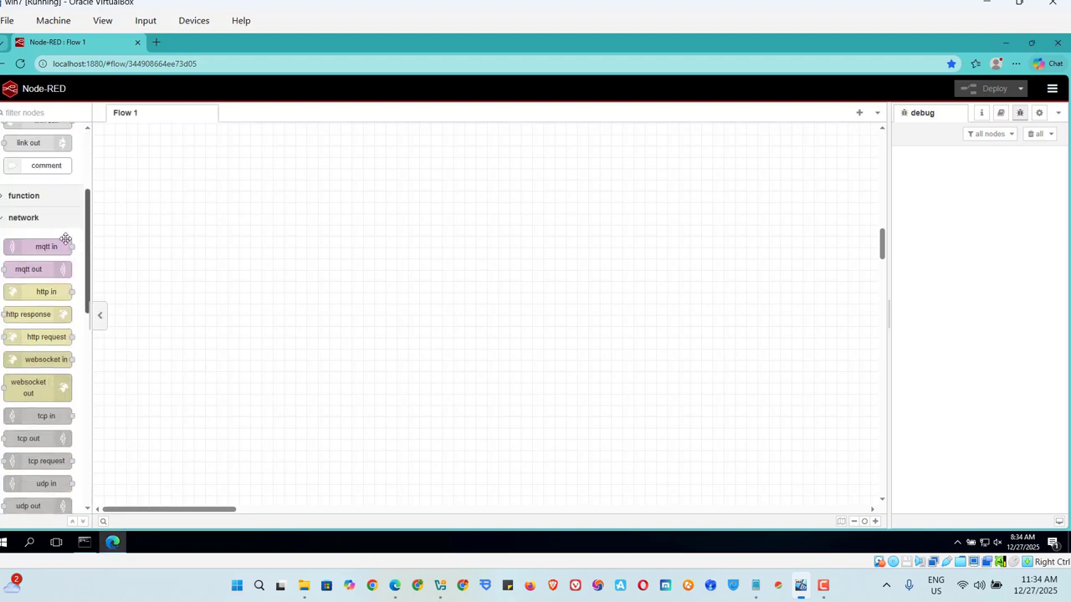
pyautogui.click(5, 220)
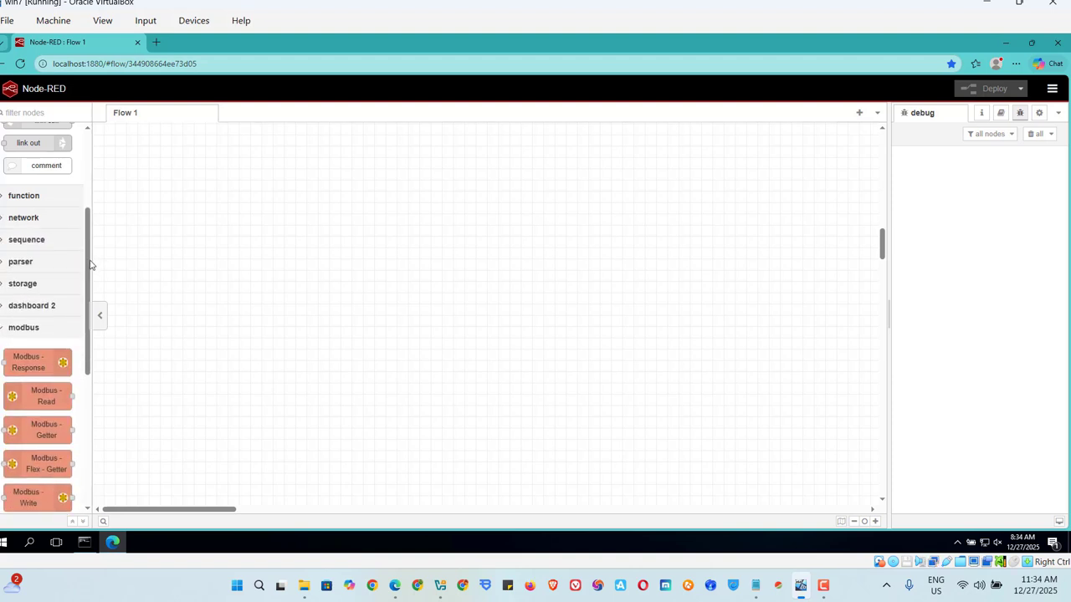
# Search the installable Node-RED palette modules for modbus, then close the user settings.
pyautogui.click(1052, 89)
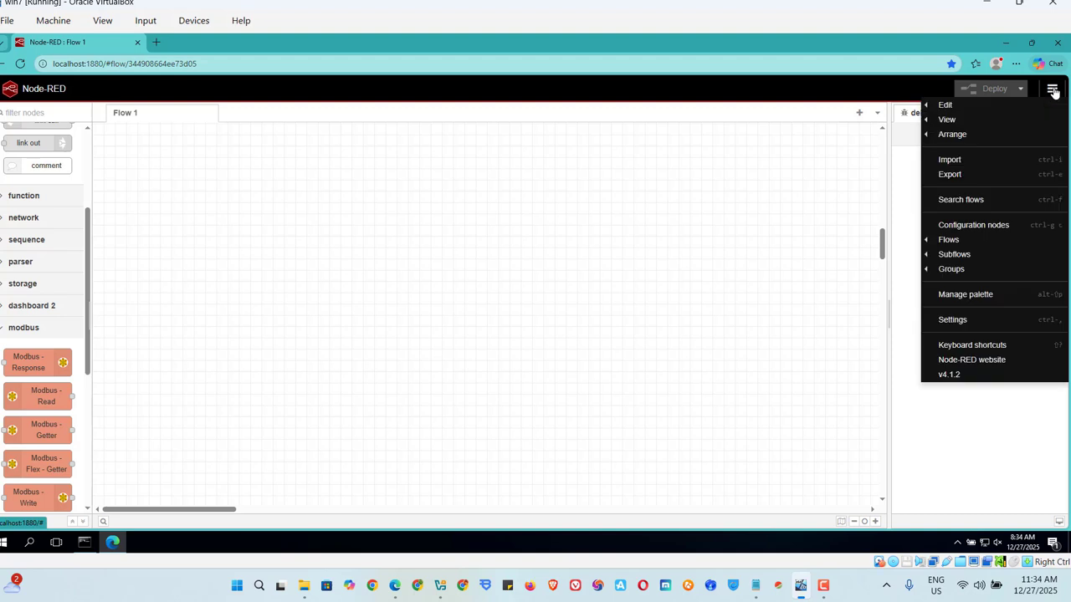
pyautogui.click(969, 300)
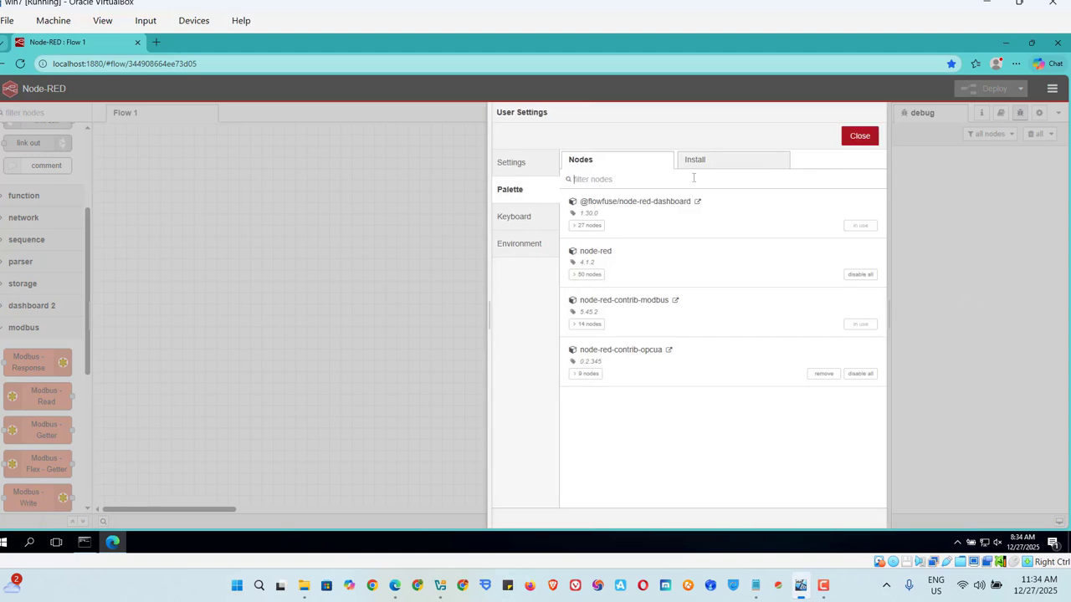
pyautogui.click(718, 171)
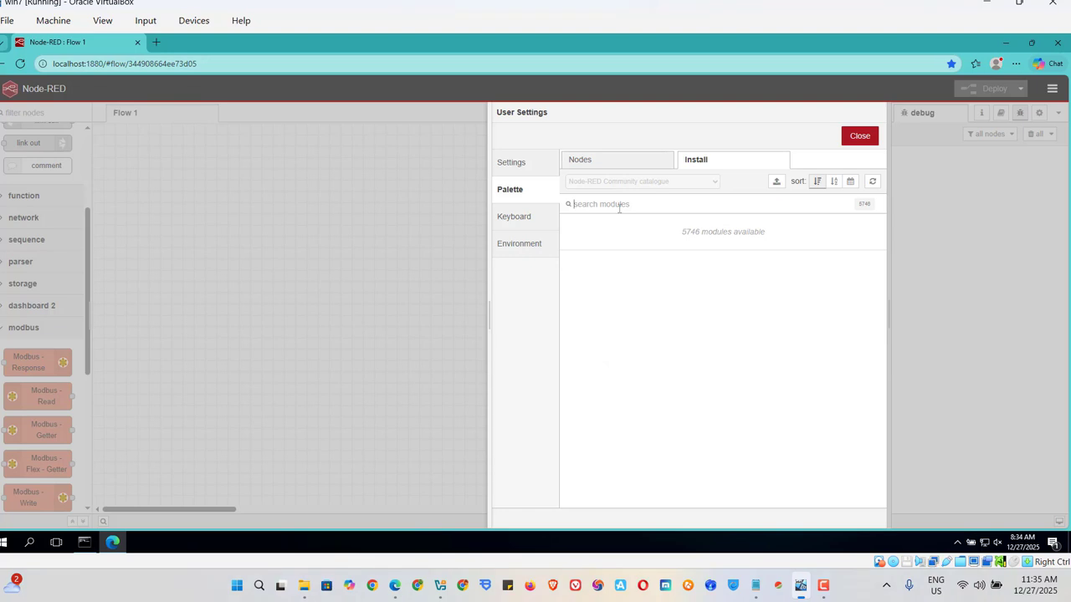
pyautogui.write('modbus')
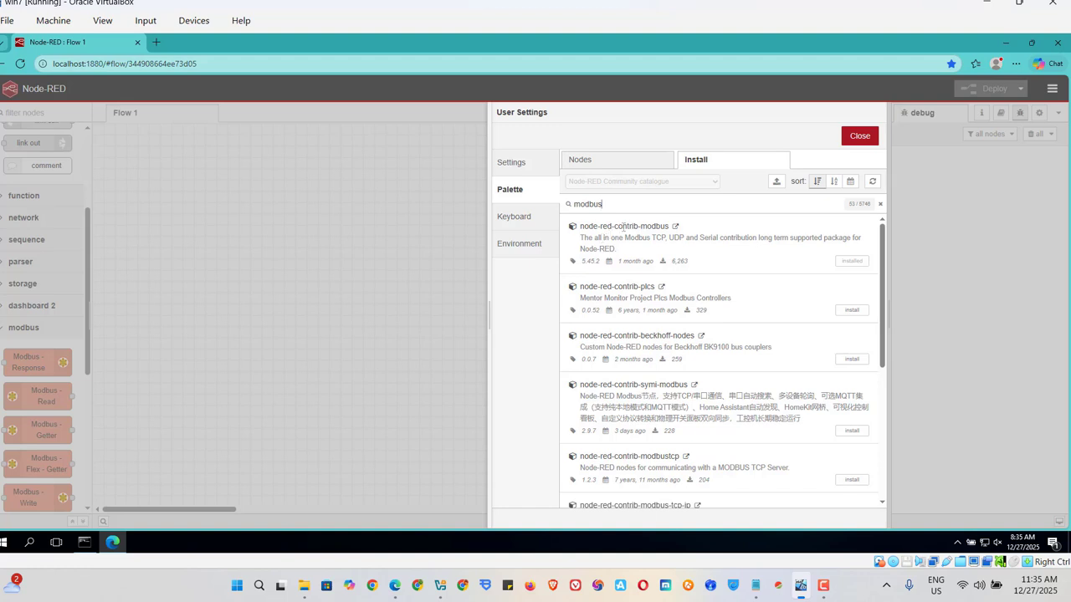
pyautogui.click(860, 138)
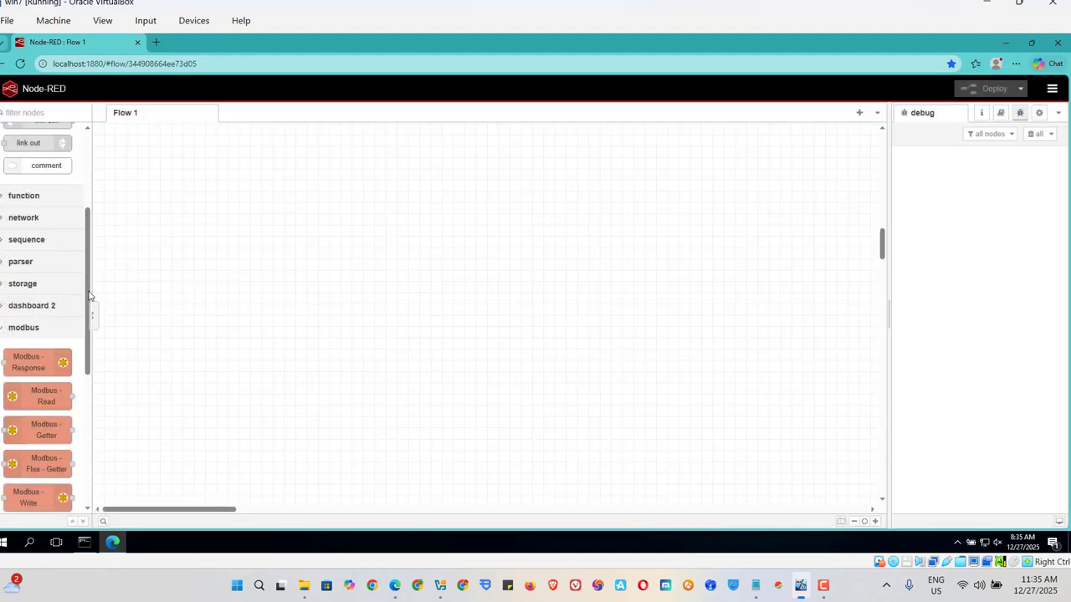
# Add a Modbus-Read node to Flow 1 and a debug node to its right.
pyautogui.scroll(-1, 82, 304)
pyautogui.scroll(-1, 82, 304)
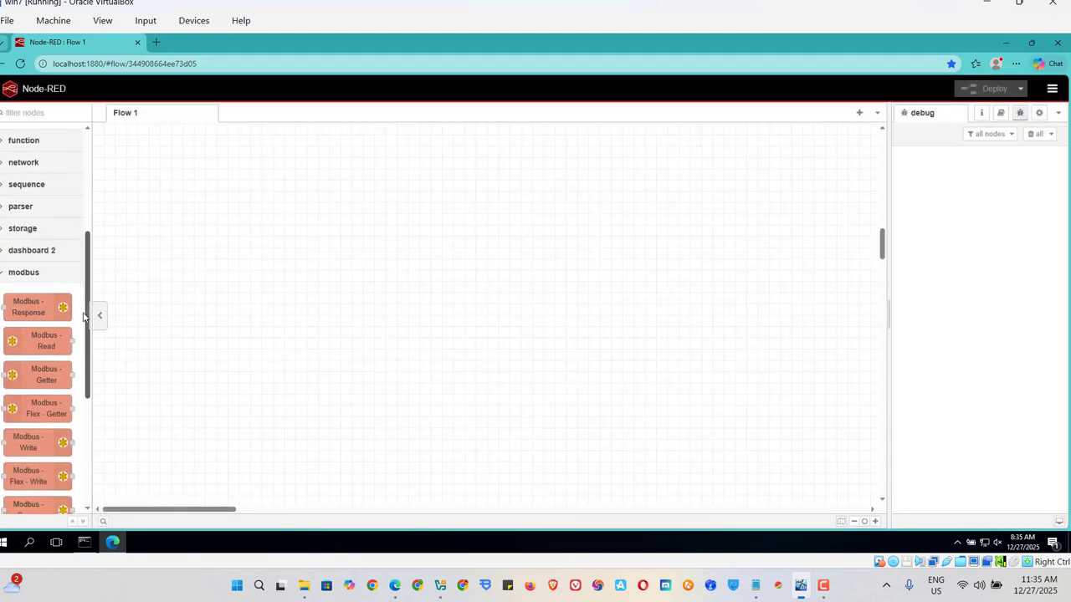
pyautogui.moveTo(26, 345)
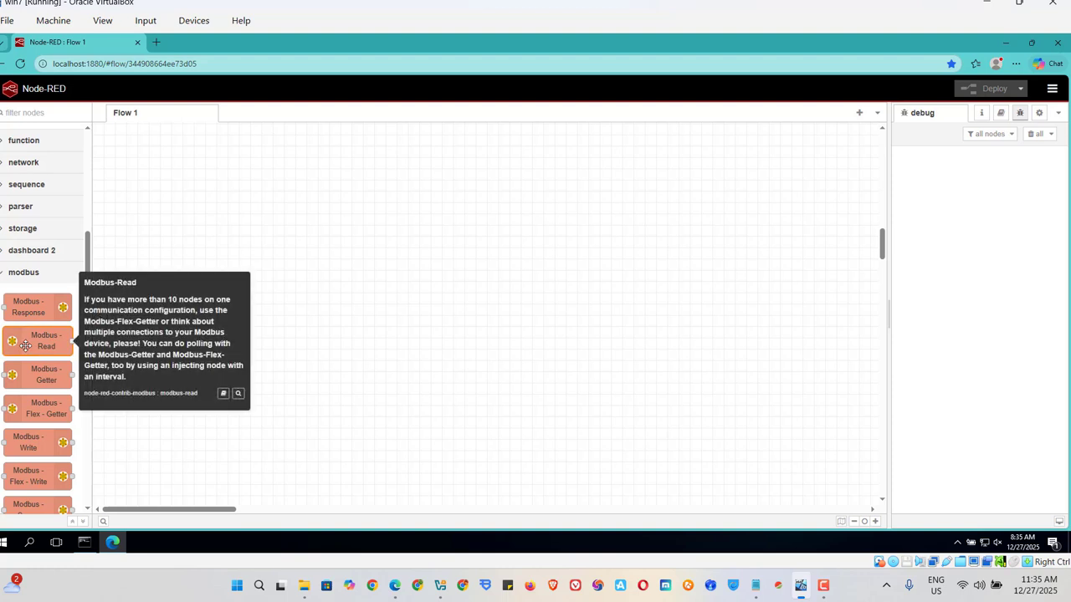
pyautogui.moveTo(26, 346); pyautogui.dragTo(311, 277)
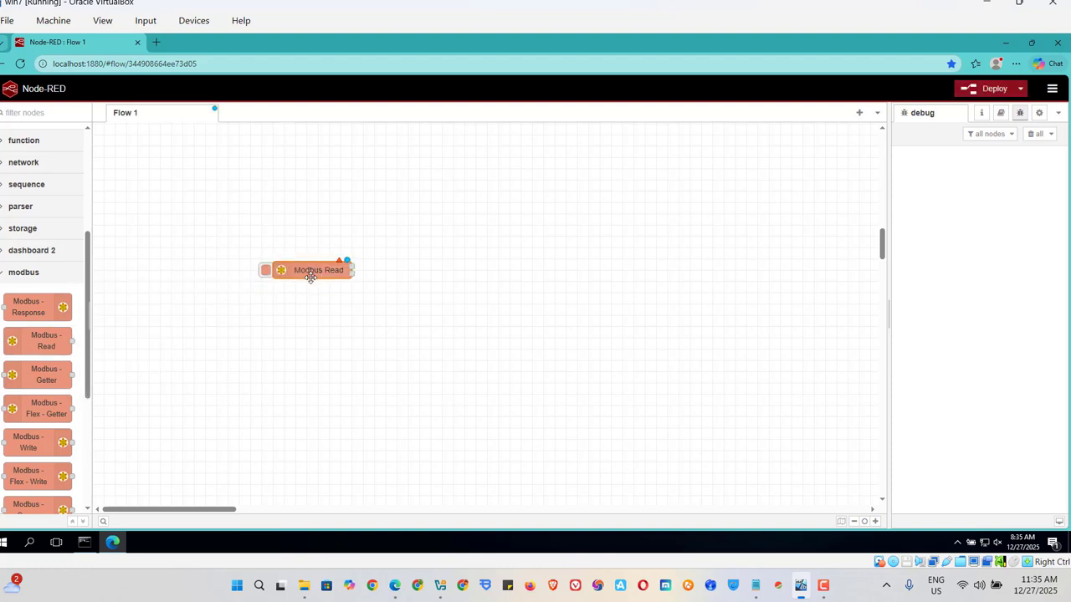
pyautogui.moveTo(88, 240); pyautogui.dragTo(94, 131)
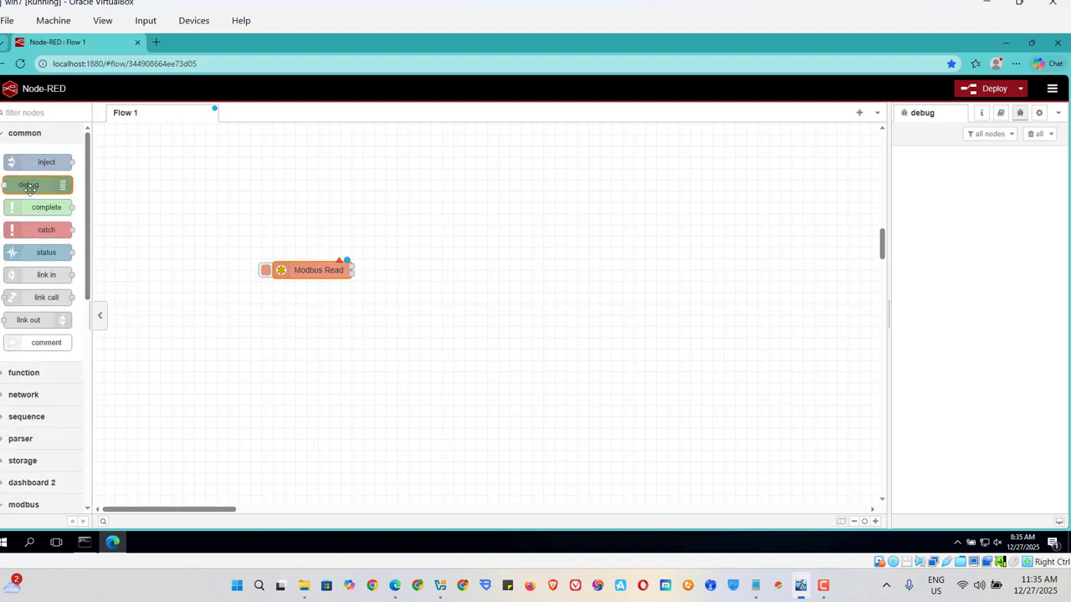
pyautogui.moveTo(30, 188); pyautogui.dragTo(495, 277)
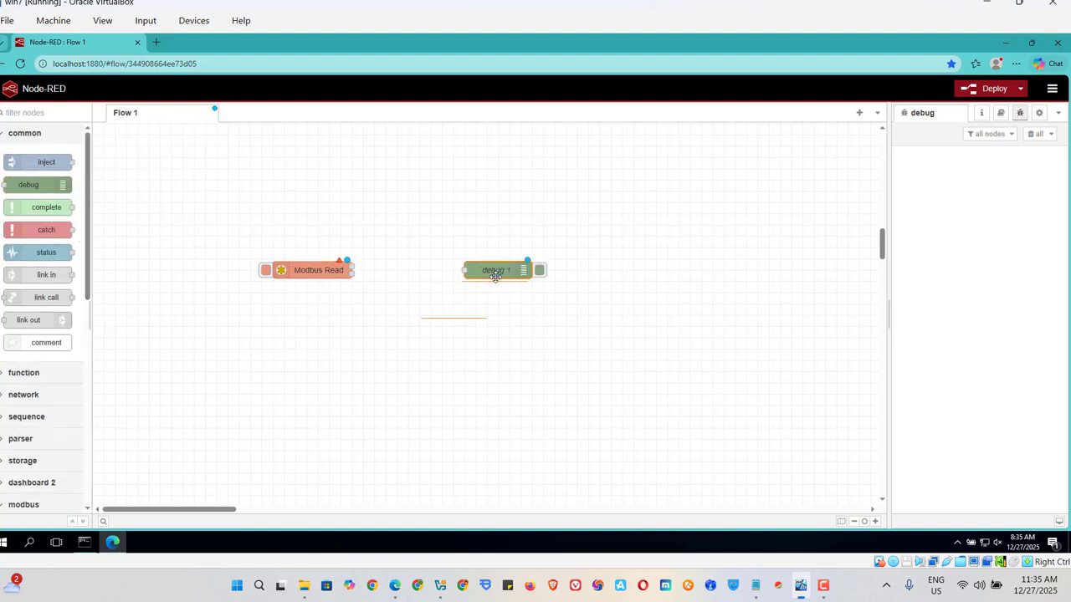
pyautogui.click(407, 371)
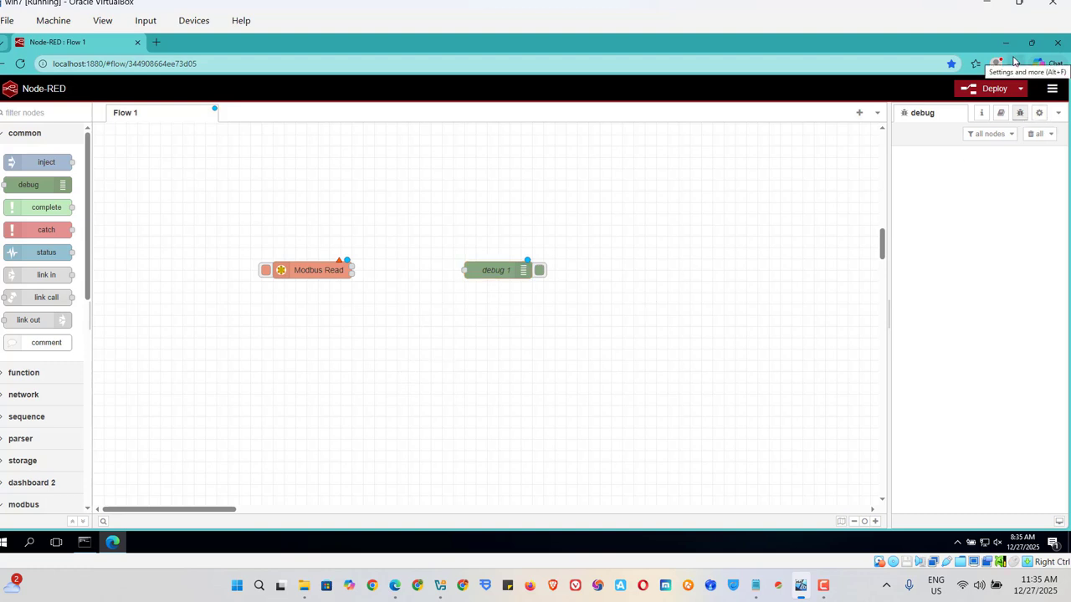
# Launch ModSim32 from the virtual machine's desktop and create a new simulation document.
pyautogui.click(987, 7)
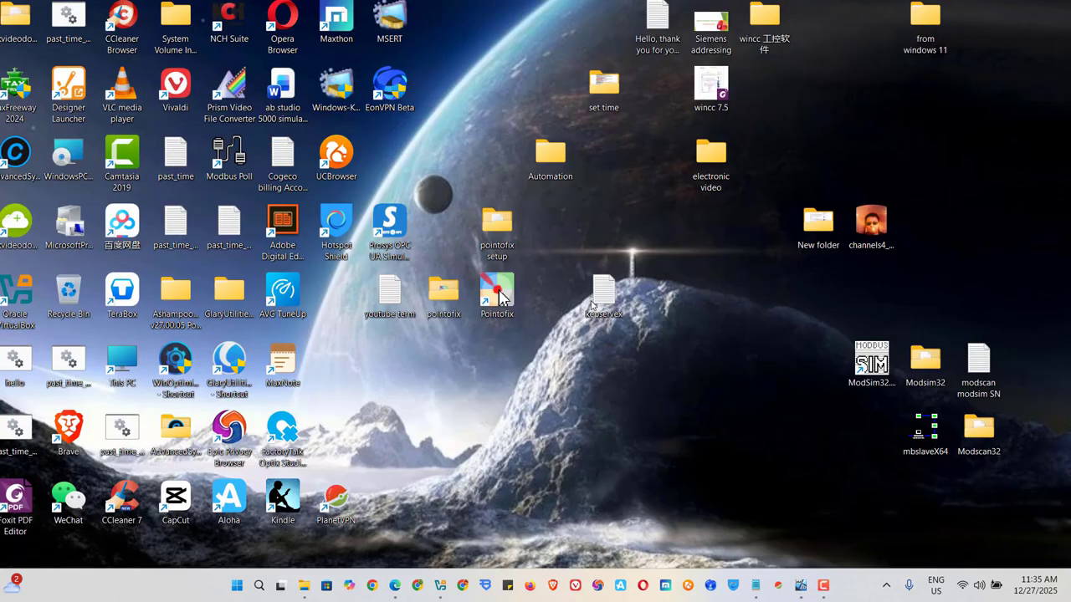
pyautogui.click(800, 585)
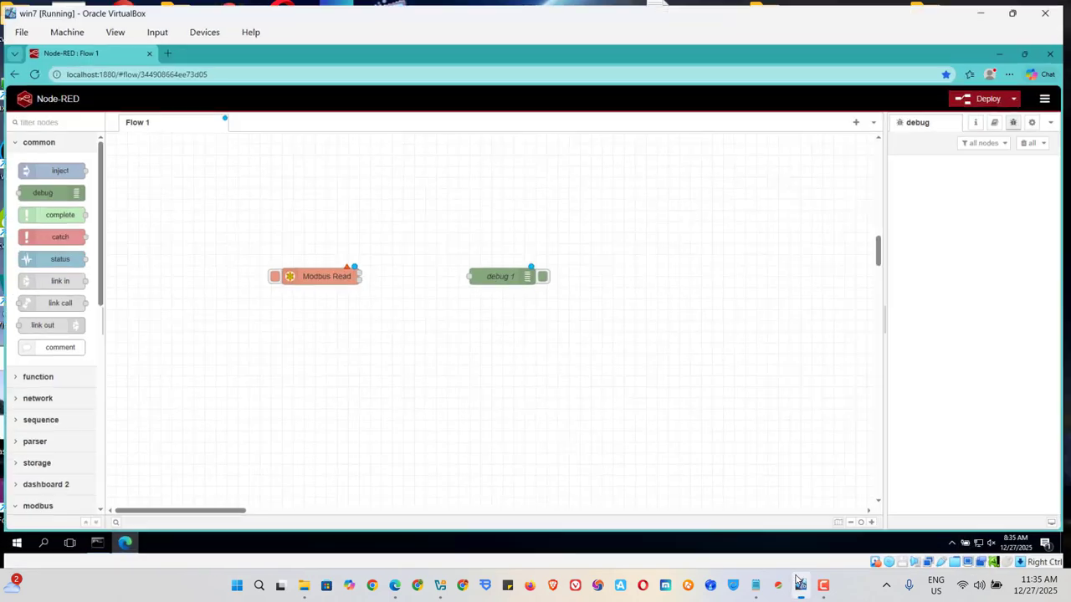
pyautogui.click(1008, 45)
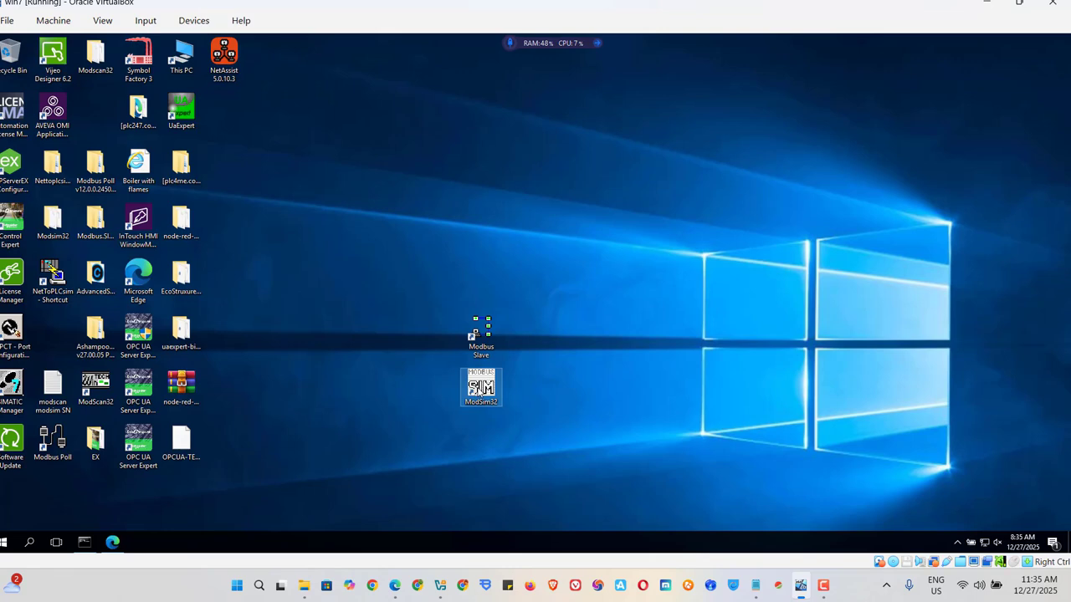
pyautogui.doubleClick(479, 387)
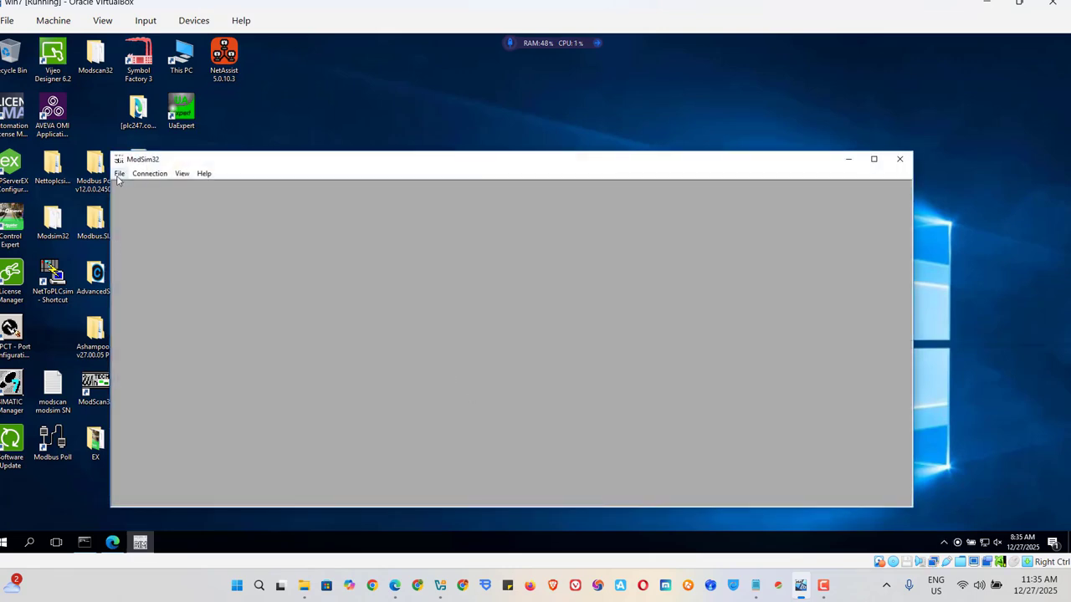
pyautogui.click(119, 174)
pyautogui.click(134, 189)
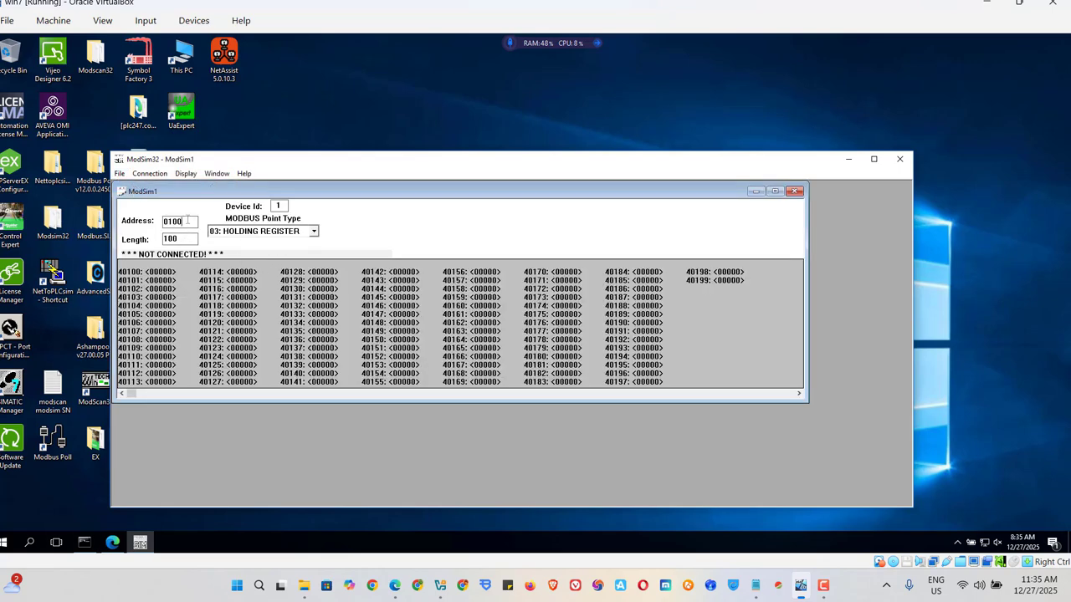
# Set the holding register start address to 0001 and the length to 5.
pyautogui.press('BackSpace')
pyautogui.press('BackSpace')
pyautogui.press('BackSpace')
pyautogui.press('BackSpace')
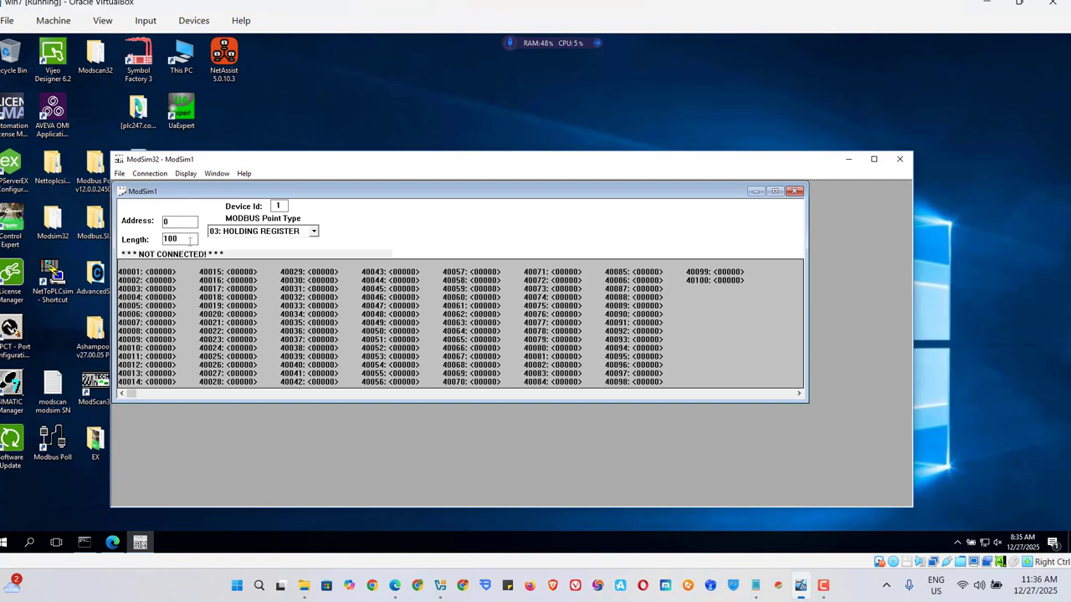
pyautogui.write('001')
pyautogui.click(191, 240)
pyautogui.press('BackSpace')
pyautogui.press('BackSpace')
pyautogui.press('BackSpace')
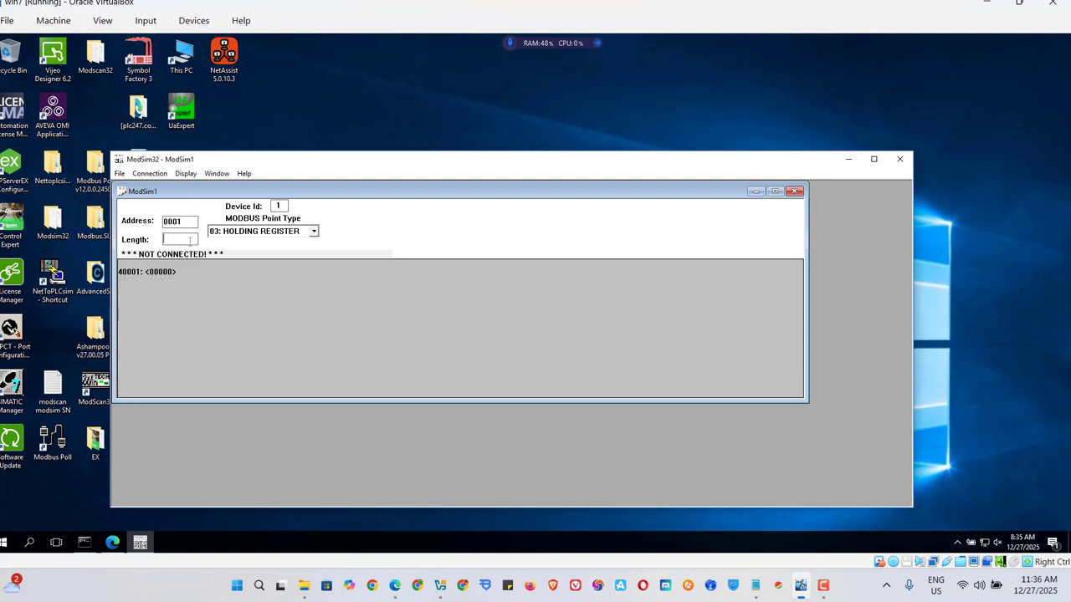
pyautogui.write('5')
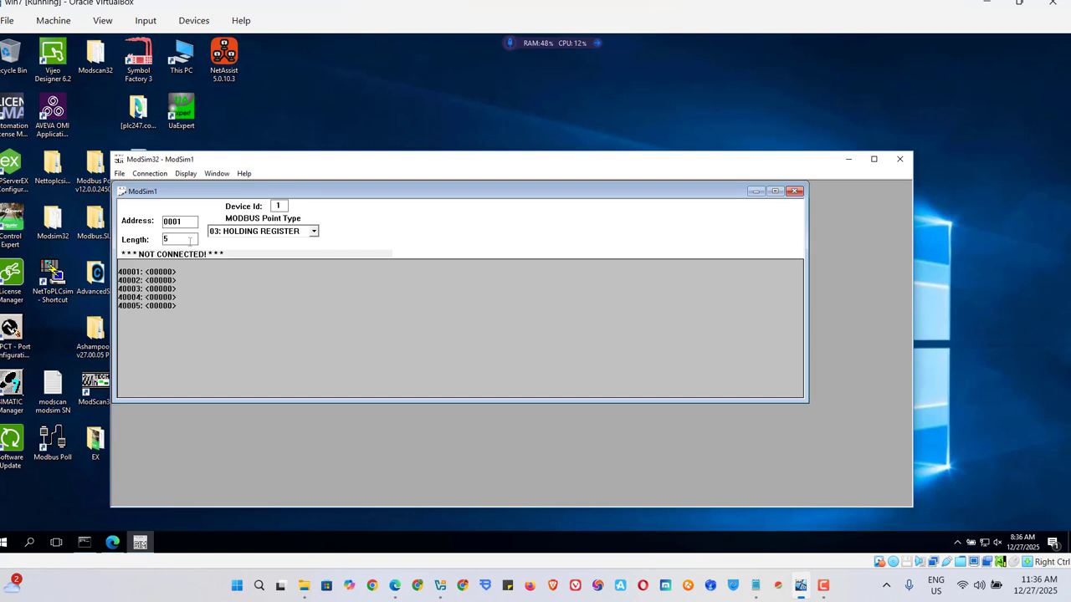
# Connect the simulator as a Modbus/TCP server on service port 502.
pyautogui.click(142, 173)
pyautogui.moveTo(160, 186)
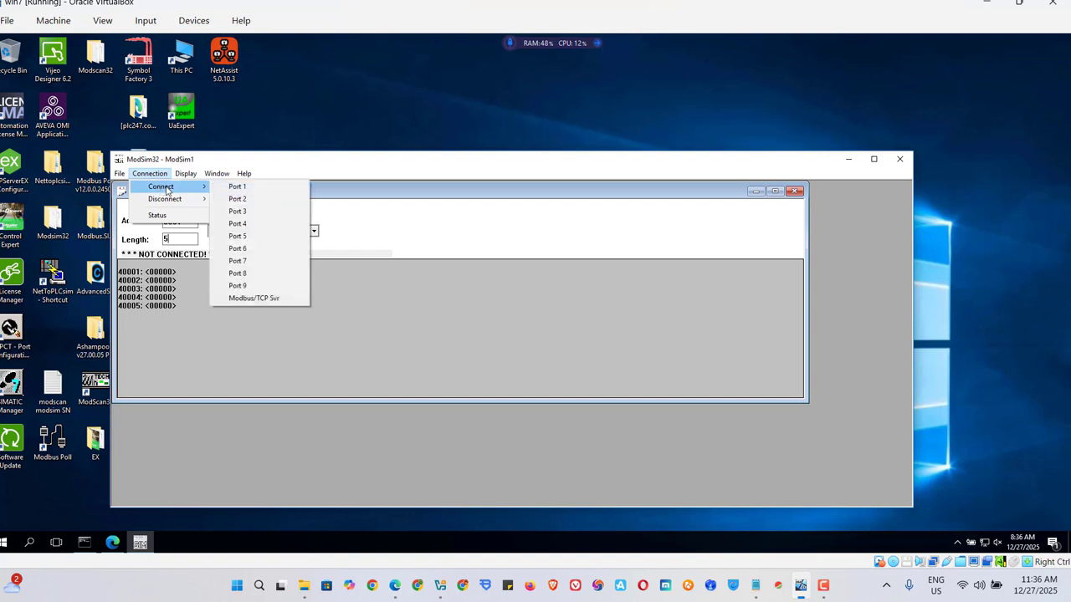
pyautogui.click(262, 306)
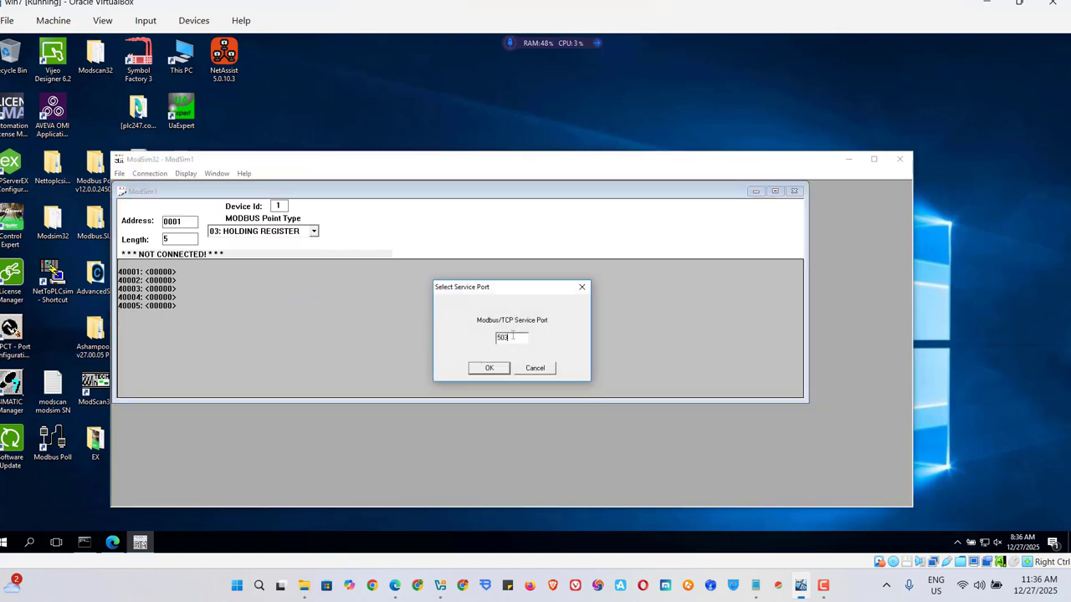
pyautogui.write('2')
pyautogui.click(489, 370)
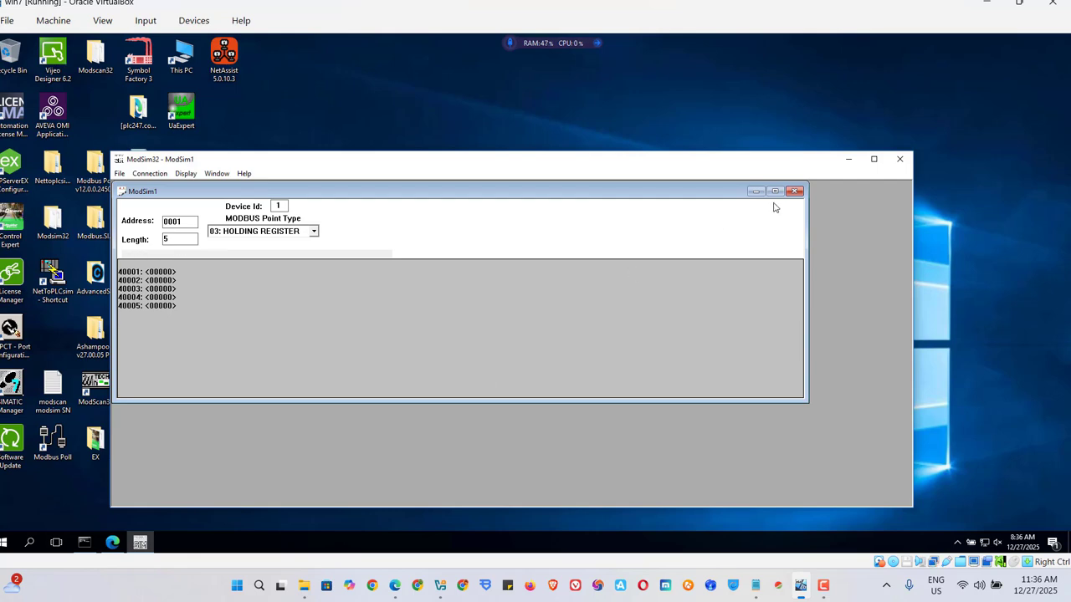
# Switch back to Node-RED and enter modbustcp1 as the Modbus Read node's name.
pyautogui.click(848, 159)
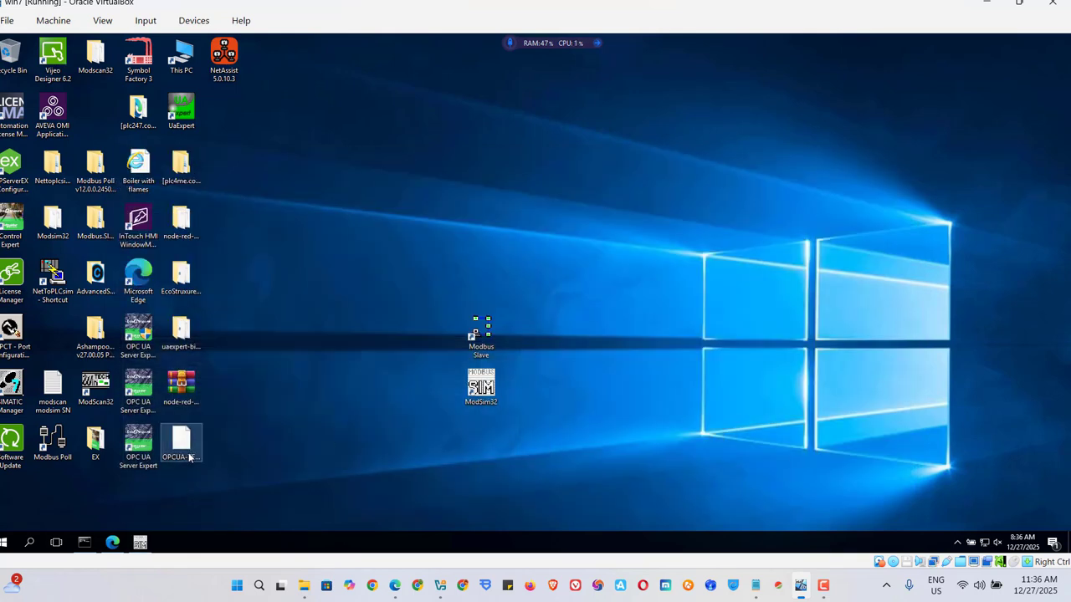
pyautogui.click(113, 544)
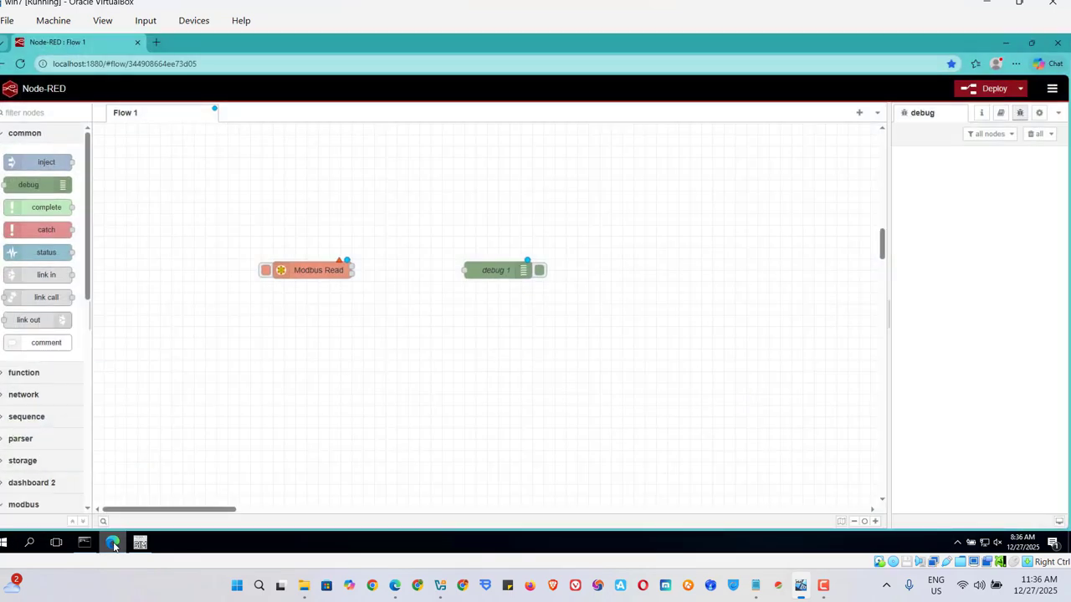
pyautogui.doubleClick(310, 273)
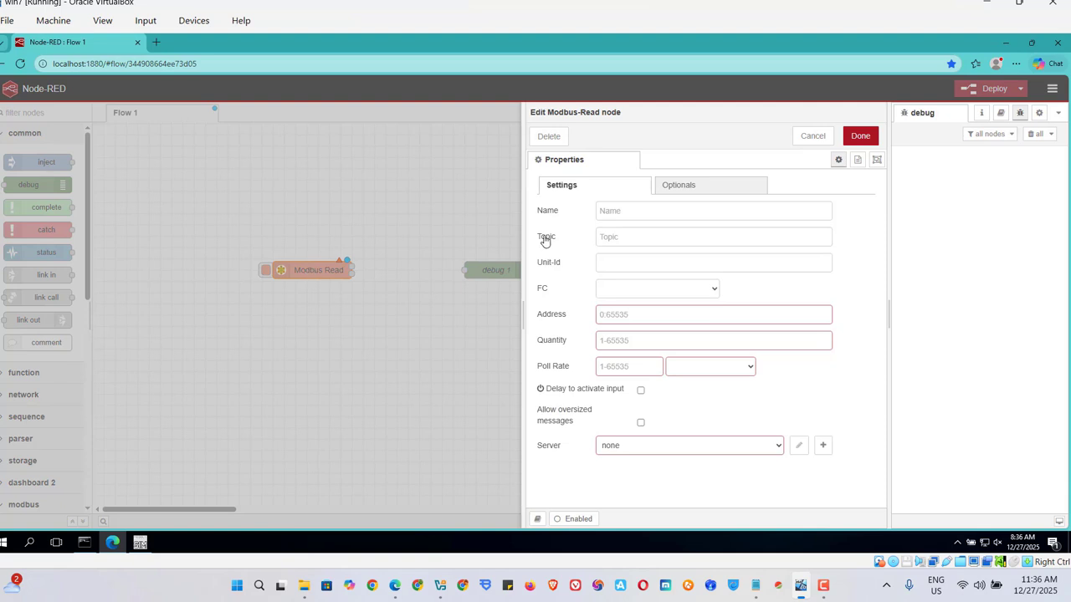
pyautogui.click(634, 210)
pyautogui.write('modbustcp1')
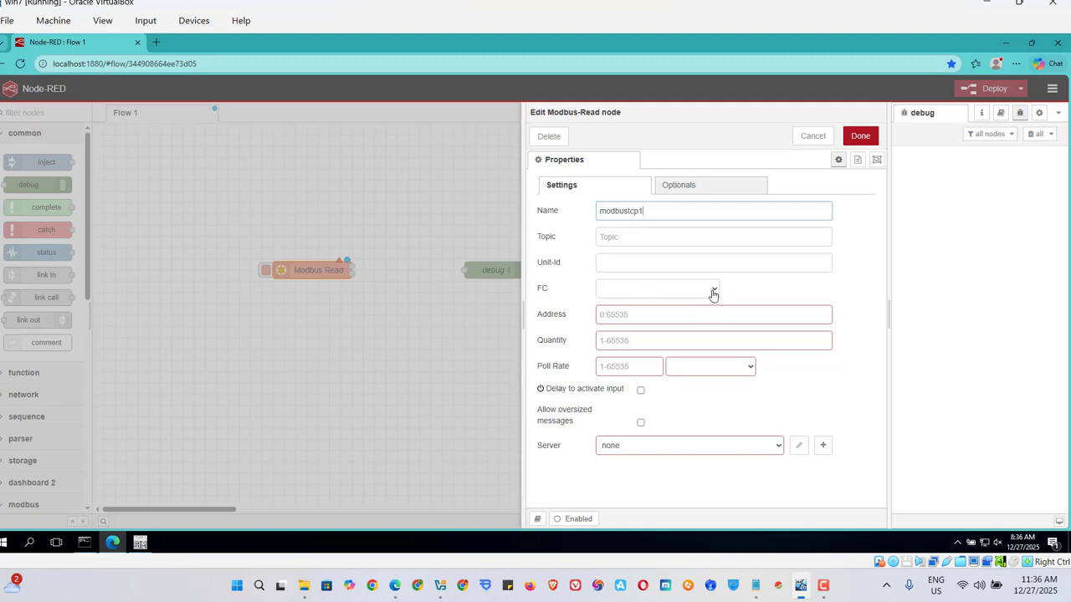
# Set the Modbus Read node to FC 3: Read Holding Registers with address 0 and quantity 5.
pyautogui.click(713, 293)
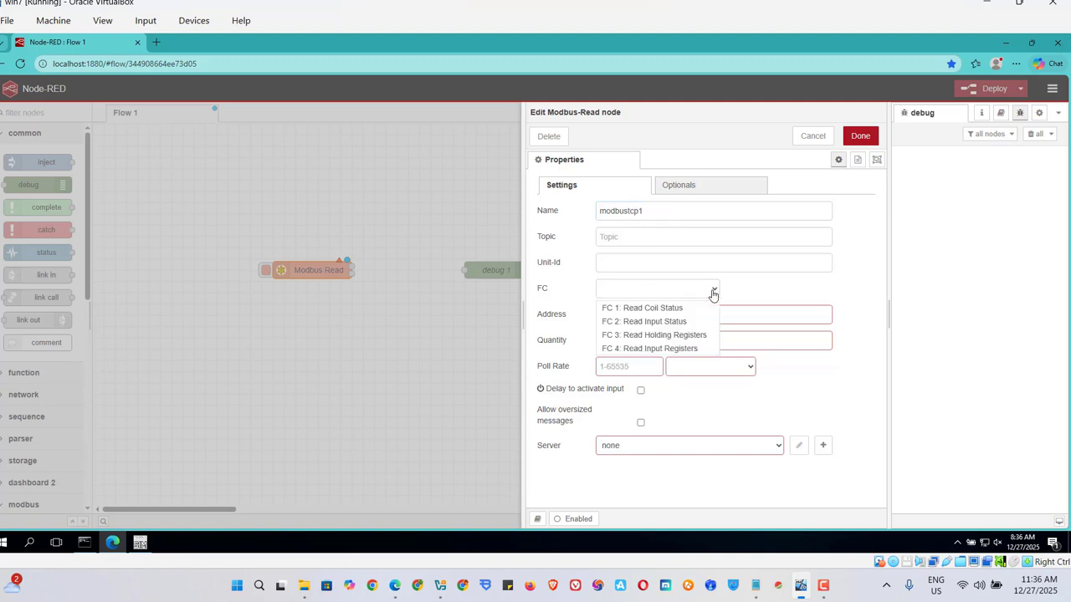
pyautogui.click(655, 335)
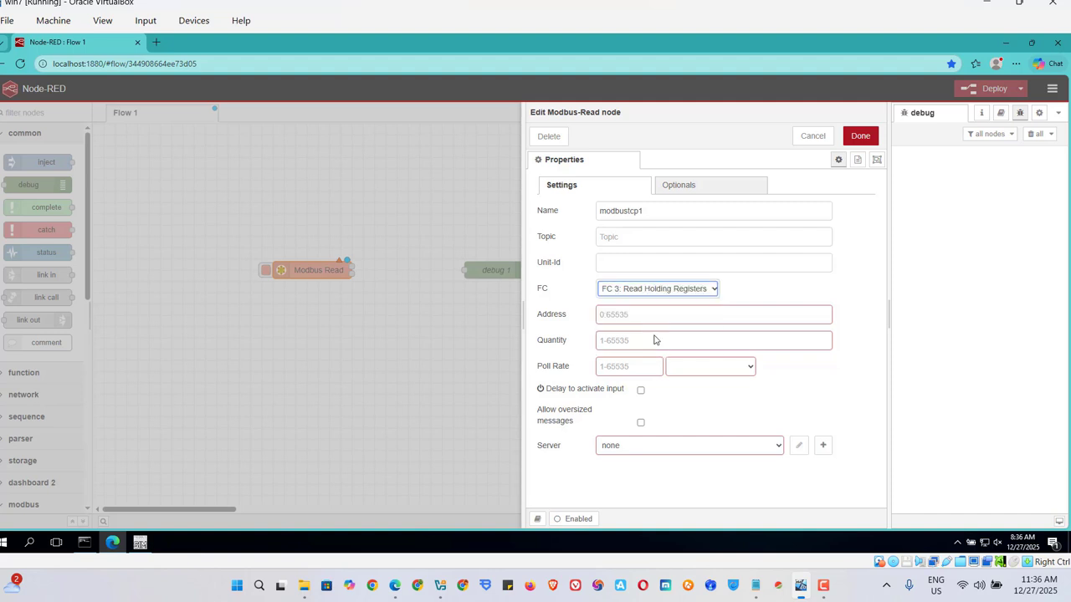
pyautogui.click(139, 545)
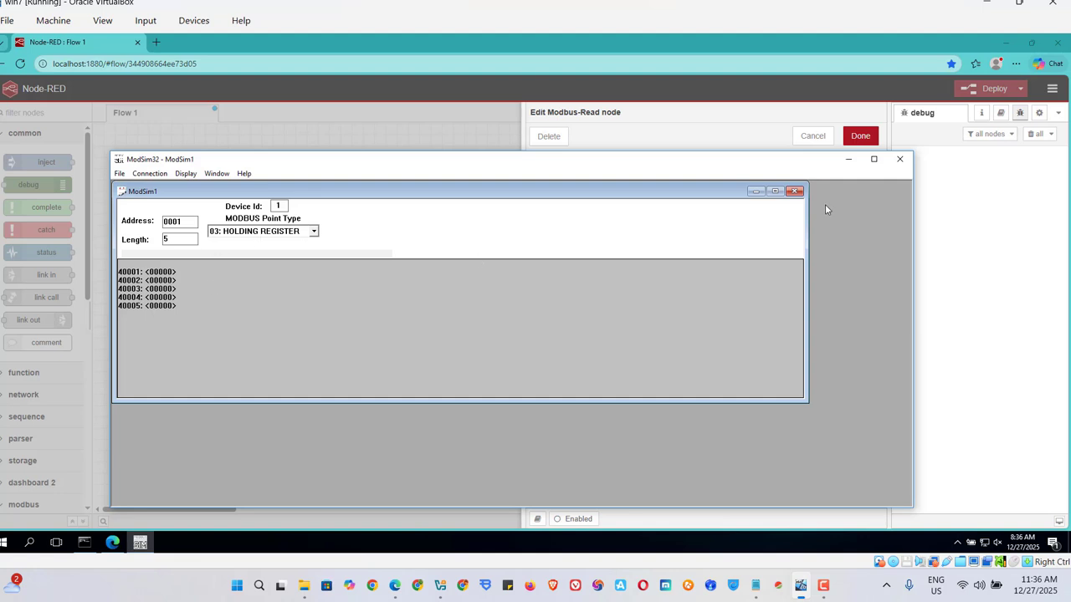
pyautogui.click(847, 159)
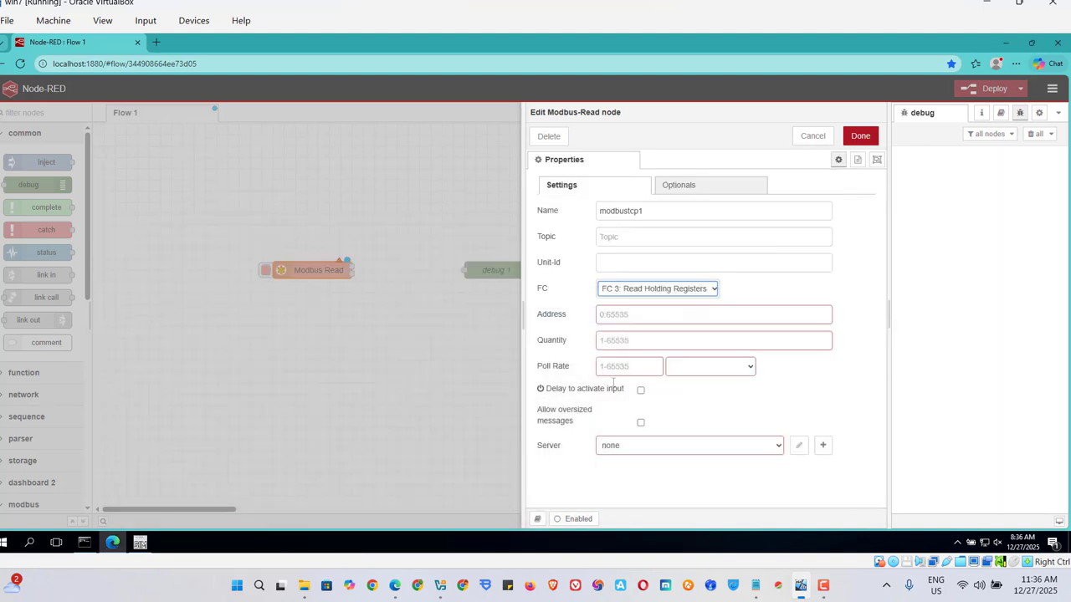
pyautogui.click(634, 317)
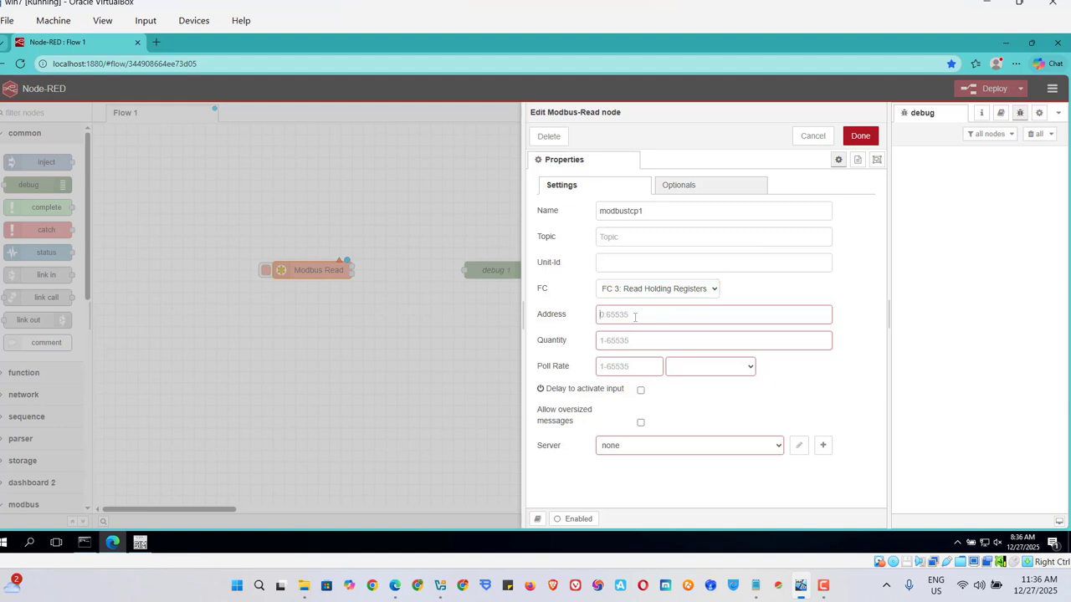
pyautogui.write('0')
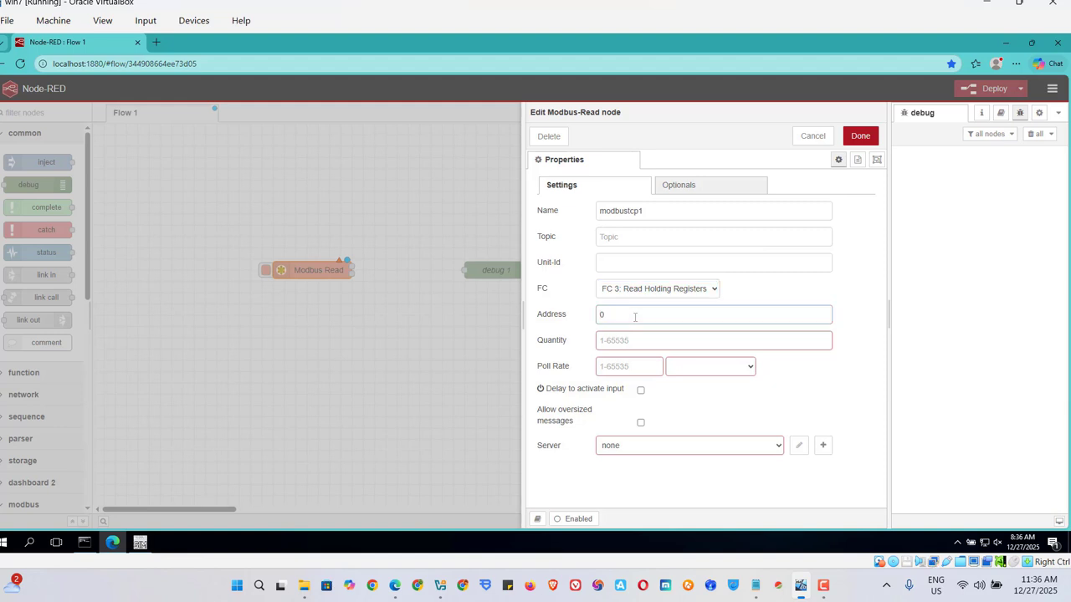
pyautogui.click(628, 341)
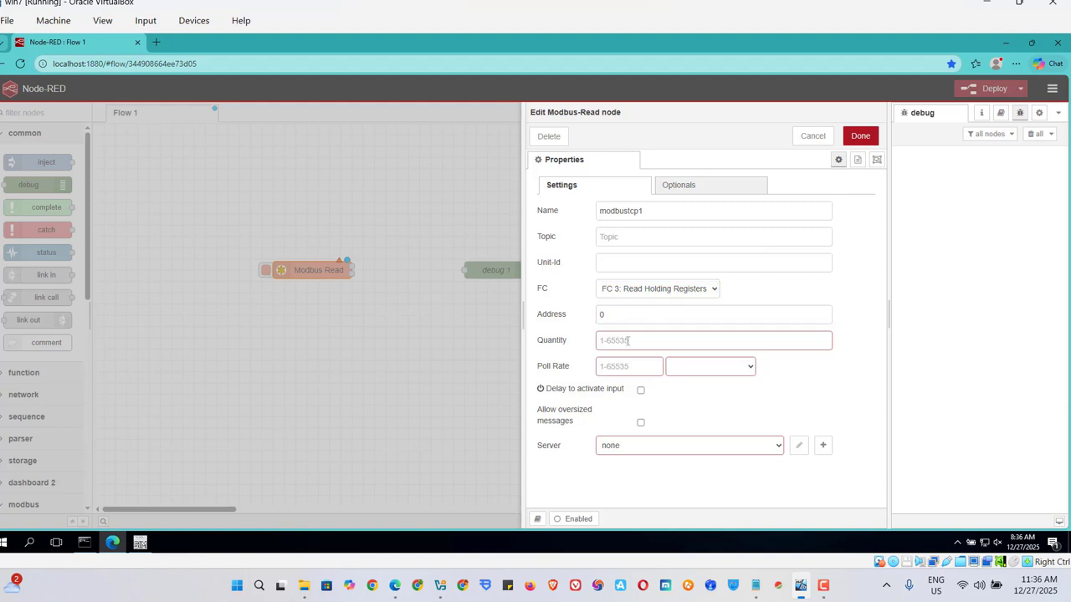
pyautogui.write('5')
# Set the Modbus Read node's poll rate to 1 second.
pyautogui.click(749, 367)
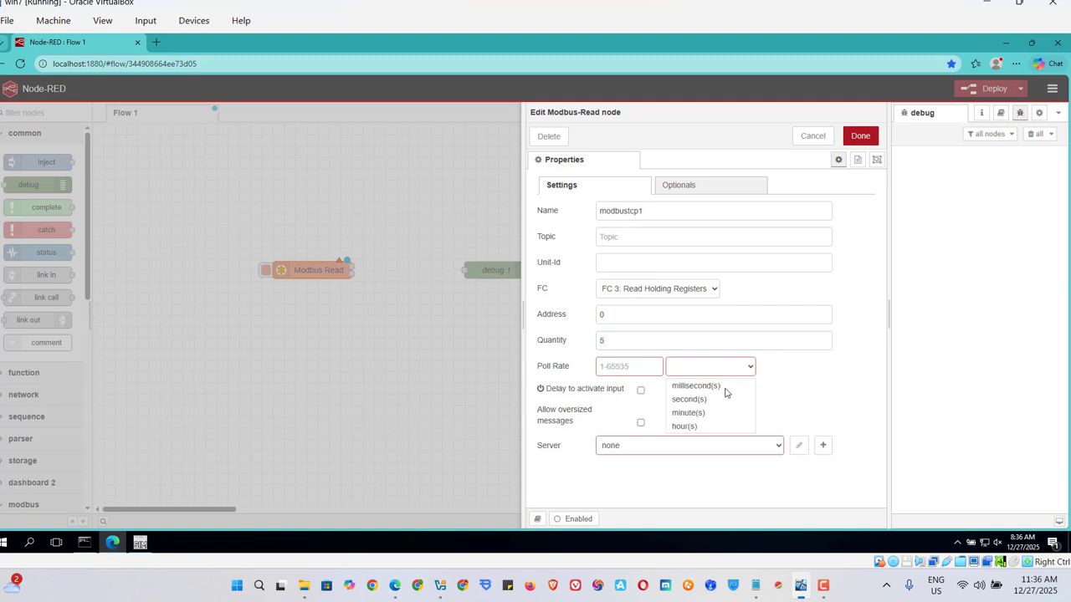
pyautogui.click(696, 400)
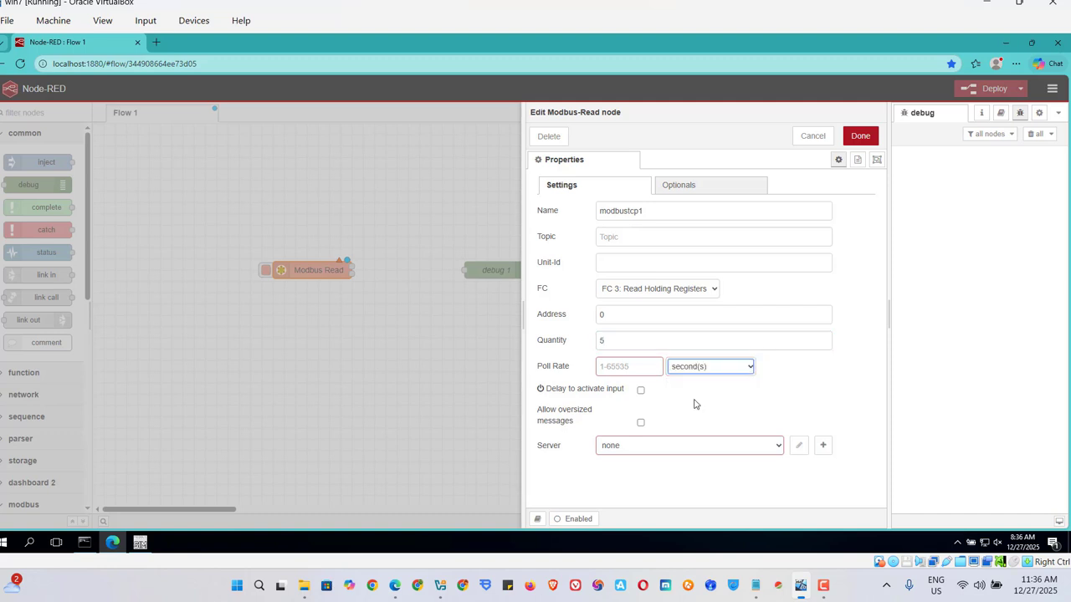
pyautogui.click(649, 365)
pyautogui.write('1')
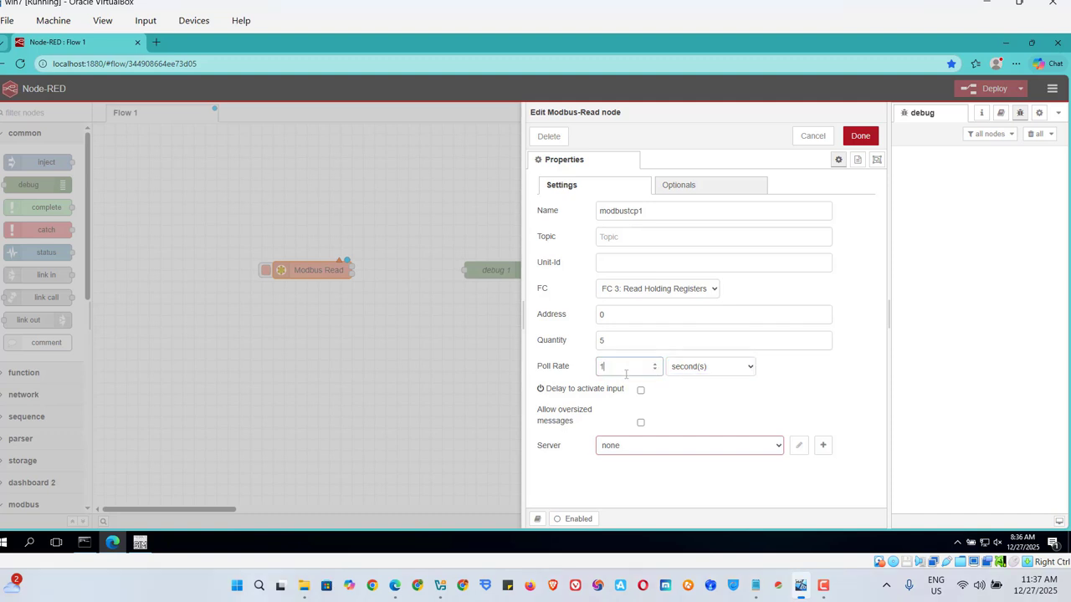
# Start a new modbus-client server configuration for the node and name it modbustcp1.
pyautogui.click(823, 445)
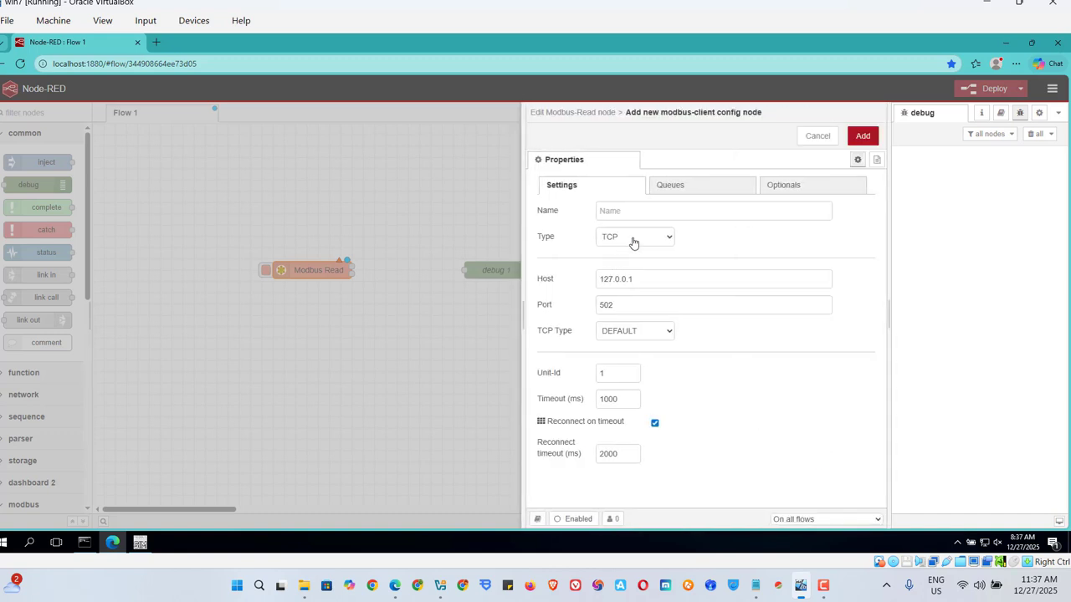
pyautogui.click(620, 215)
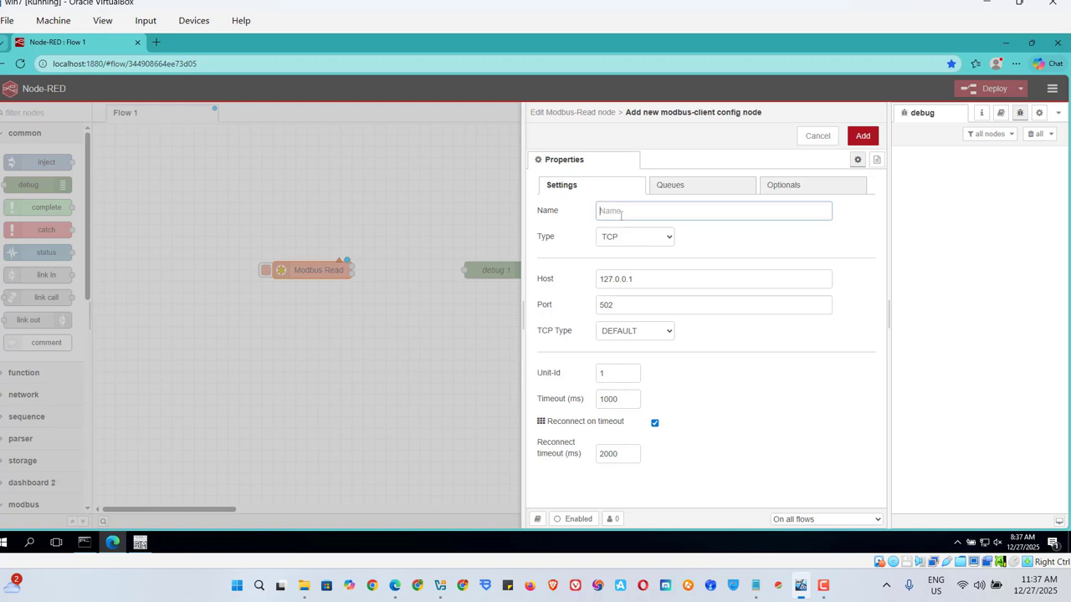
pyautogui.write('modbustcp1')
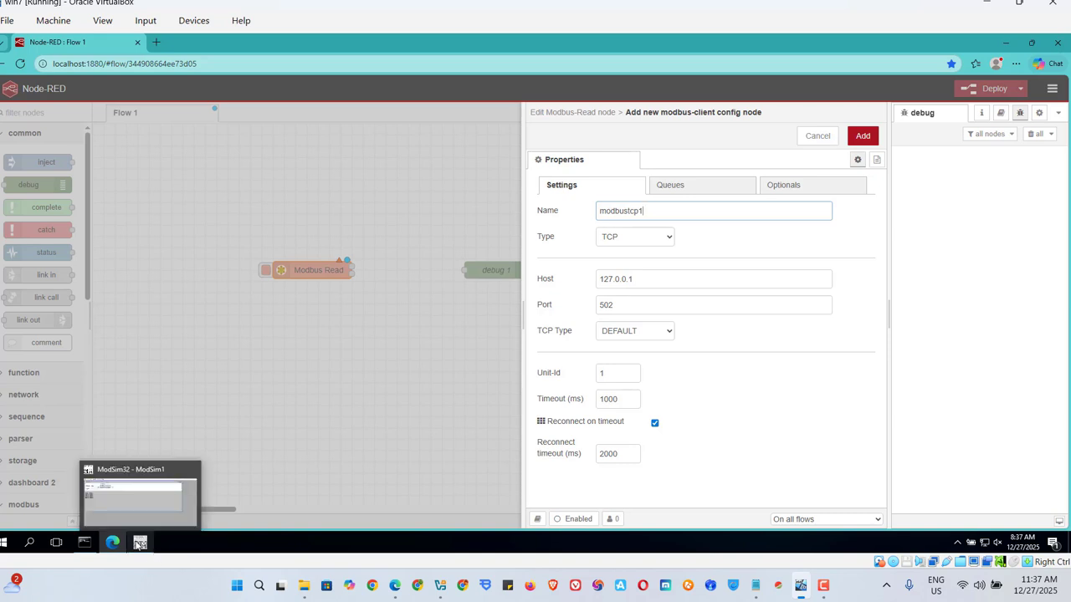
# Switch to ModSim32 and check the connection status counters.
pyautogui.click(139, 544)
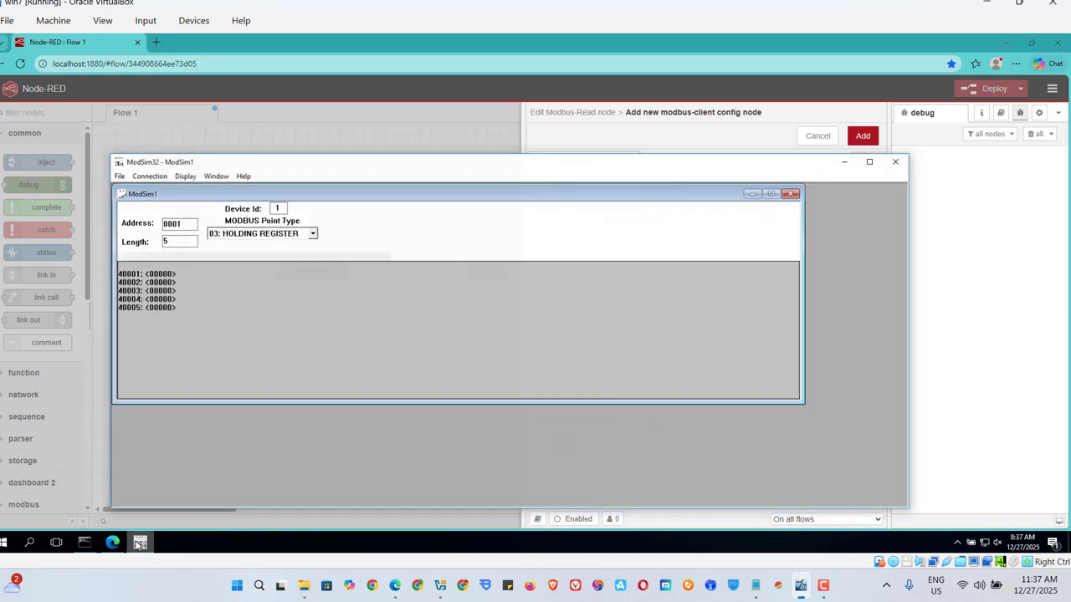
pyautogui.click(158, 176)
pyautogui.moveTo(172, 195)
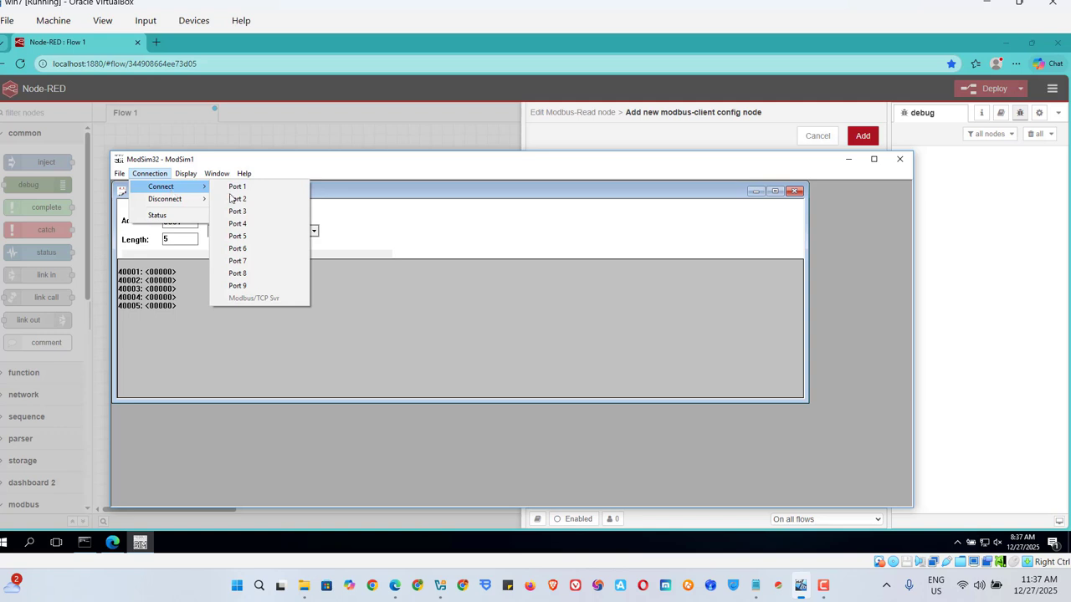
pyautogui.moveTo(182, 174)
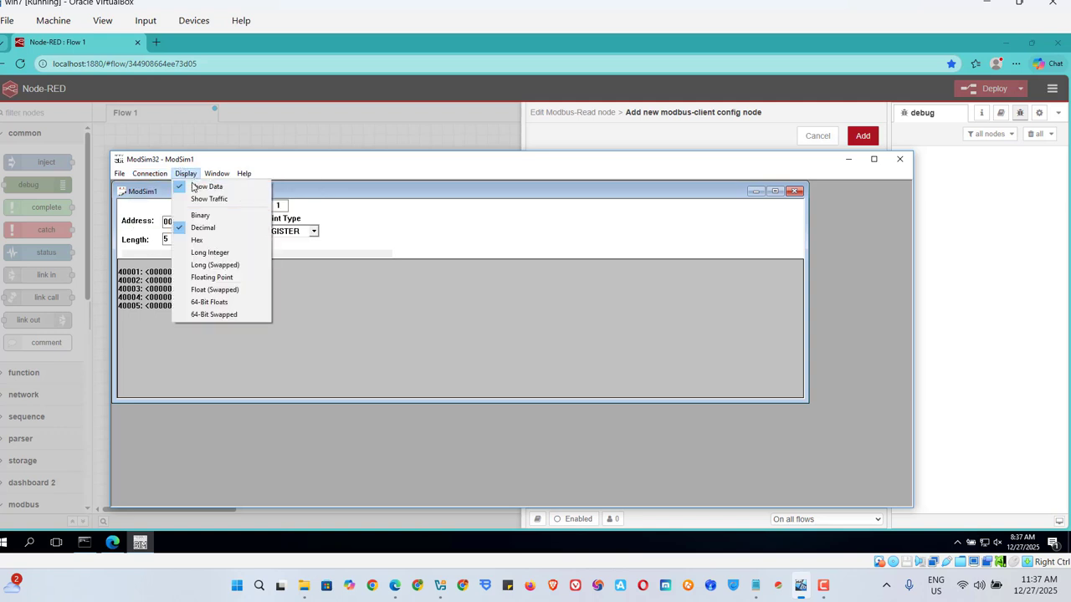
pyautogui.moveTo(150, 176)
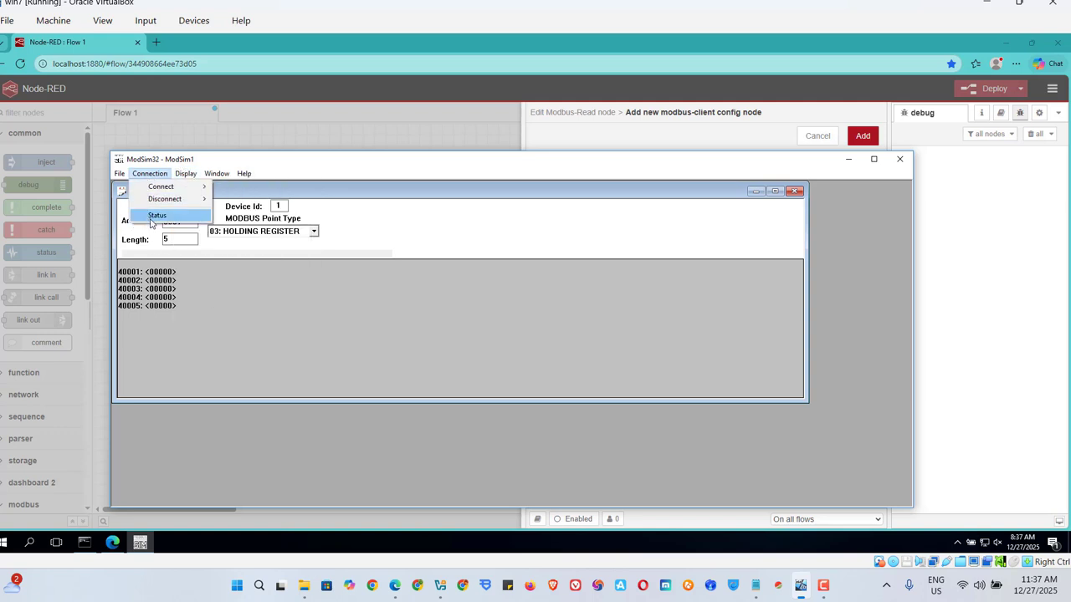
pyautogui.click(151, 218)
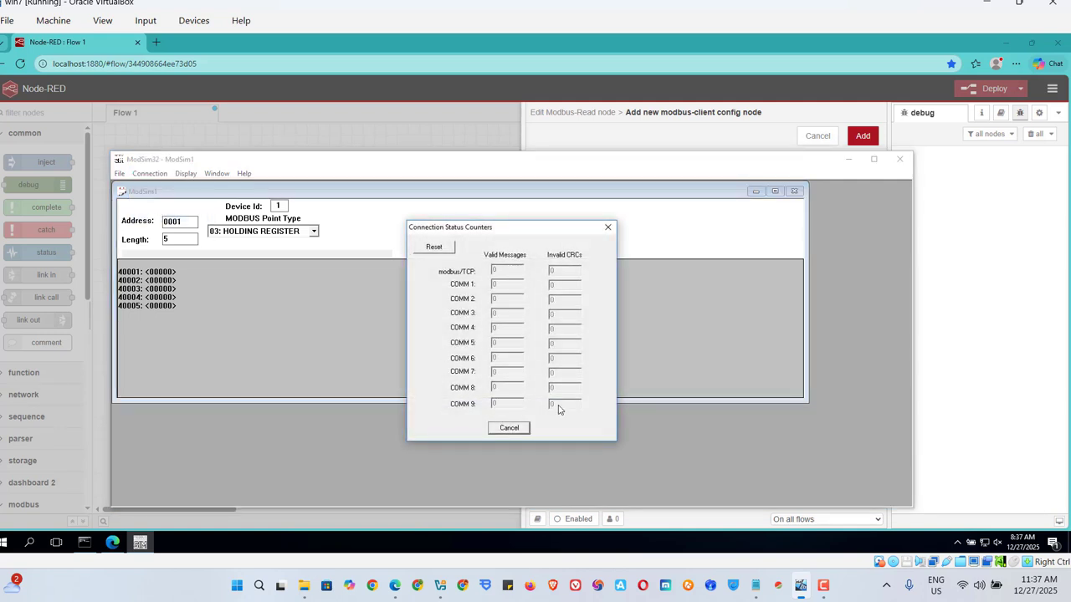
pyautogui.click(519, 429)
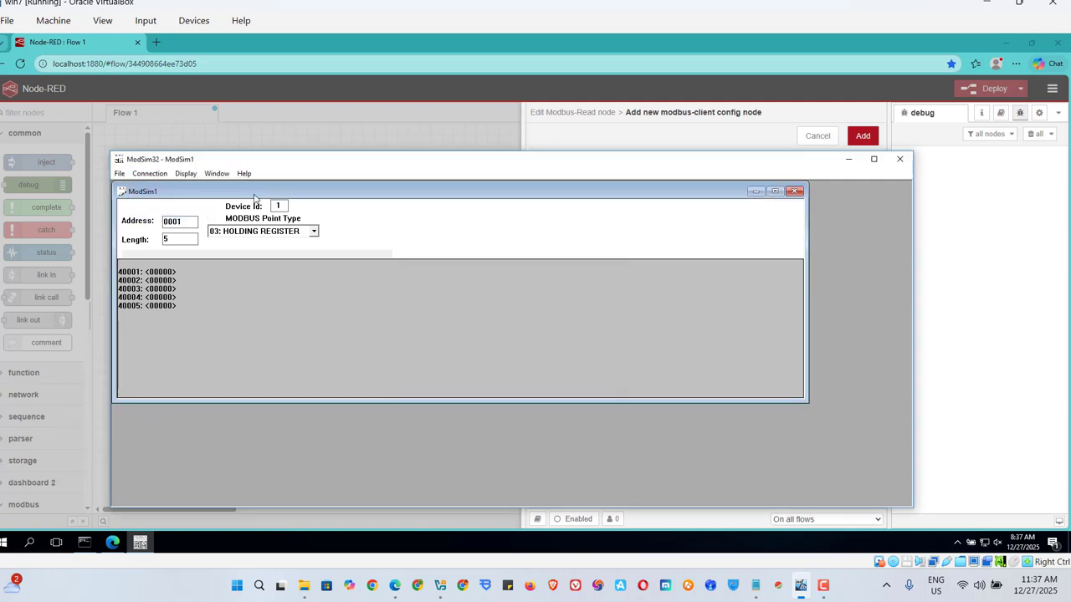
# Disconnect the simulator's Modbus/TCP server and reconnect it on service port 502.
pyautogui.click(150, 173)
pyautogui.moveTo(156, 188)
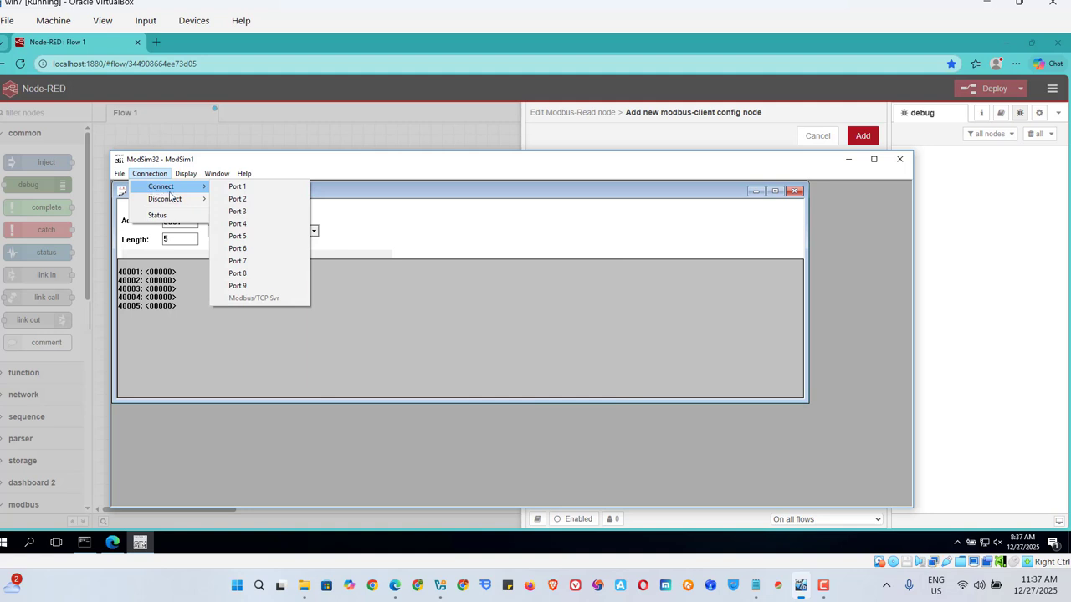
pyautogui.moveTo(183, 199)
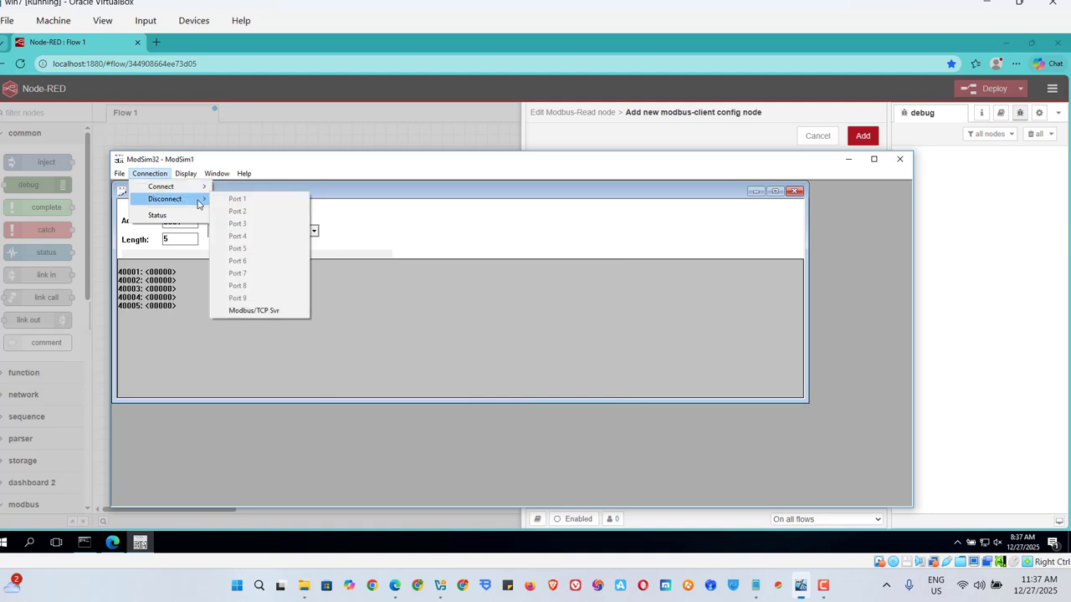
pyautogui.click(259, 315)
pyautogui.click(152, 174)
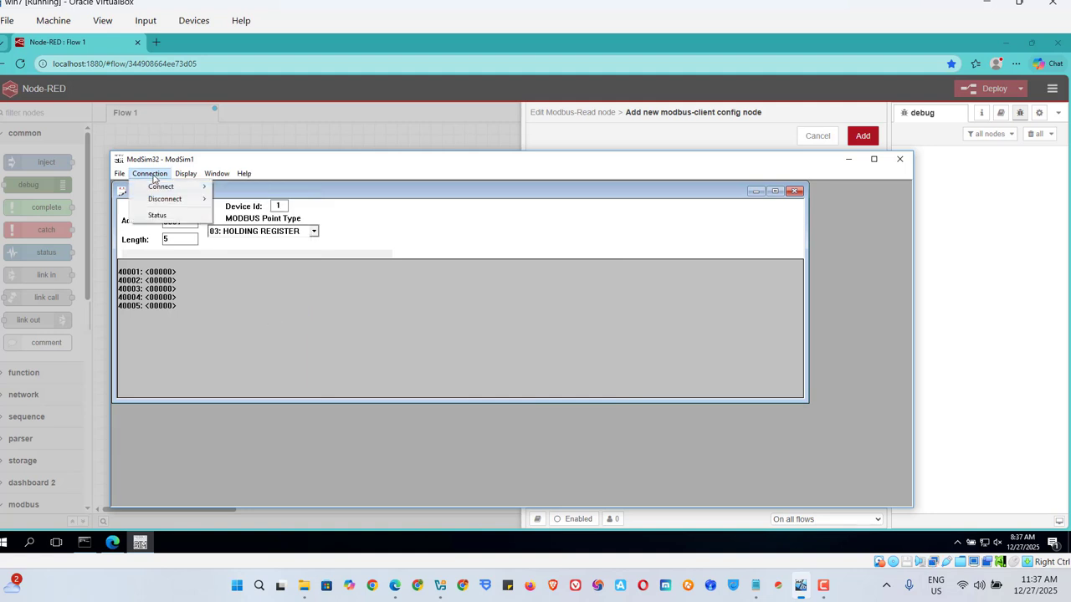
pyautogui.moveTo(157, 188)
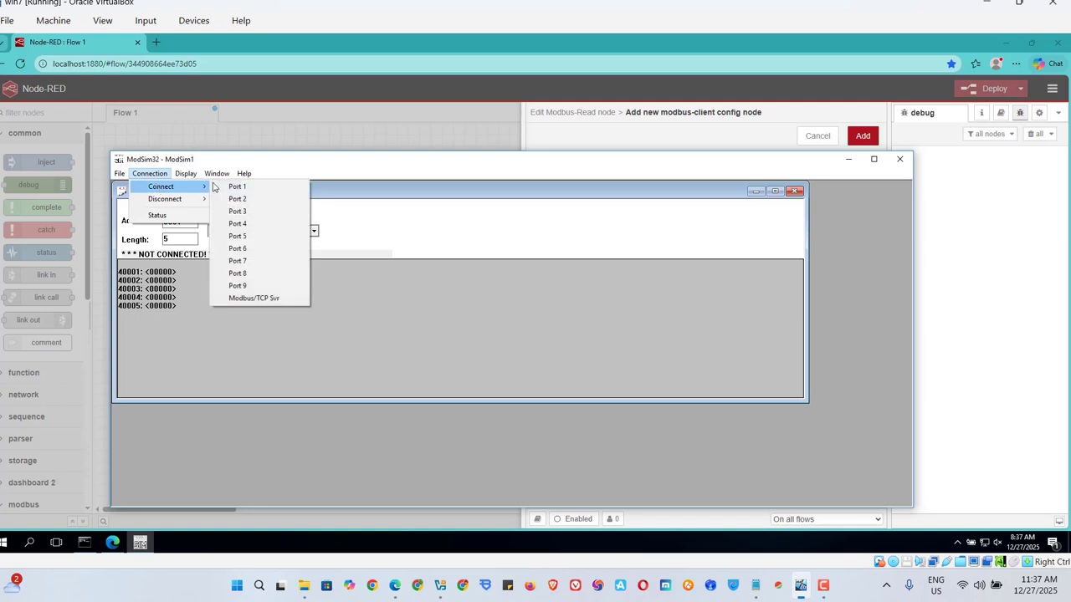
pyautogui.click(262, 306)
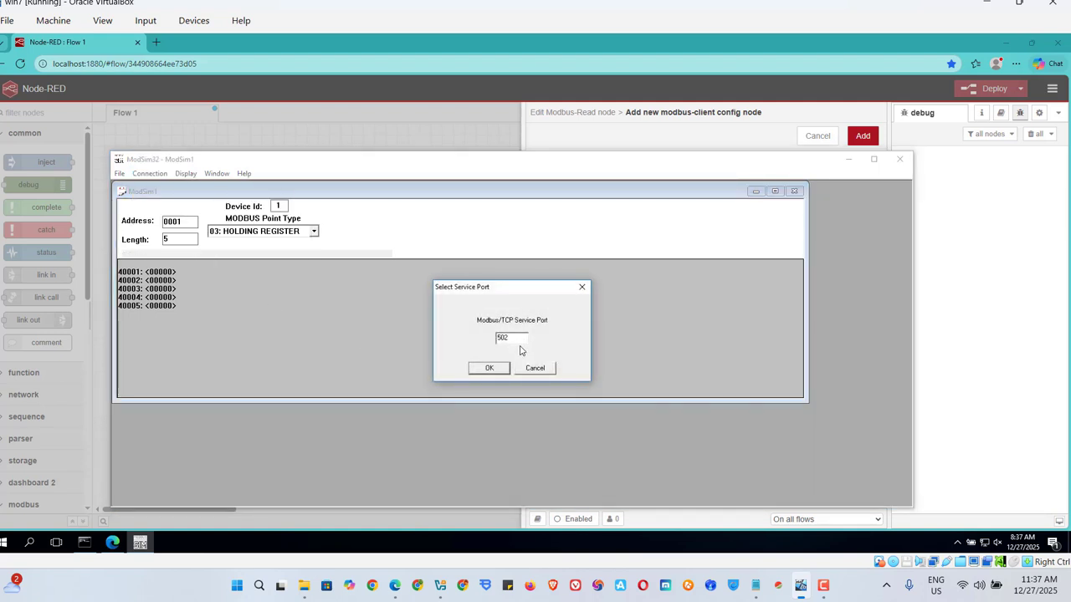
pyautogui.click(490, 368)
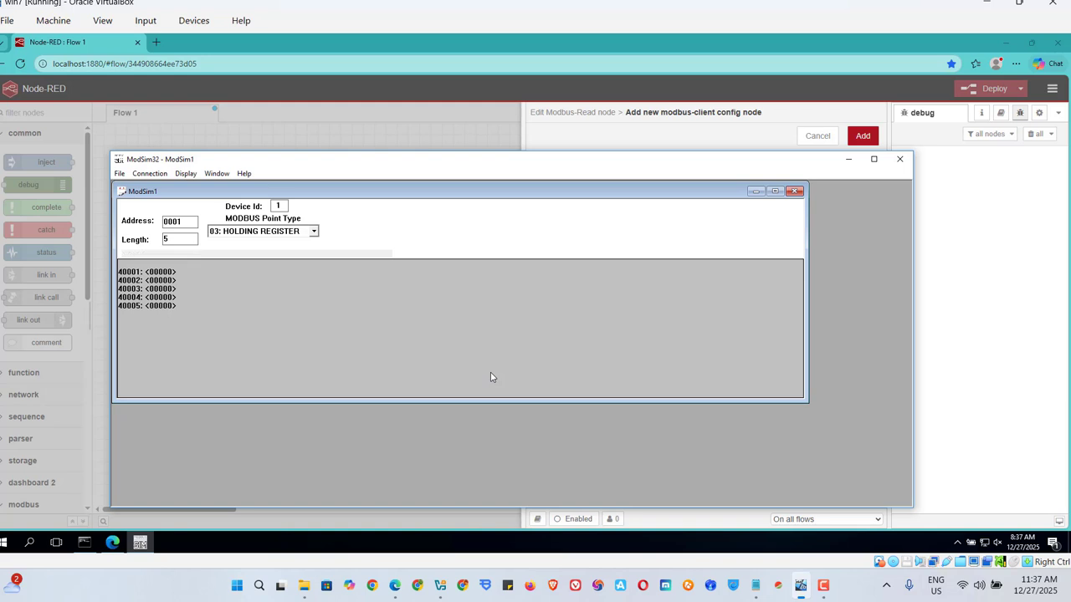
# Return to Node-RED, add the modbustcp1 client configuration, and set the Modbus Read node's Unit-Id to 1, checking it against the ModSim32 device ID.
pyautogui.click(850, 164)
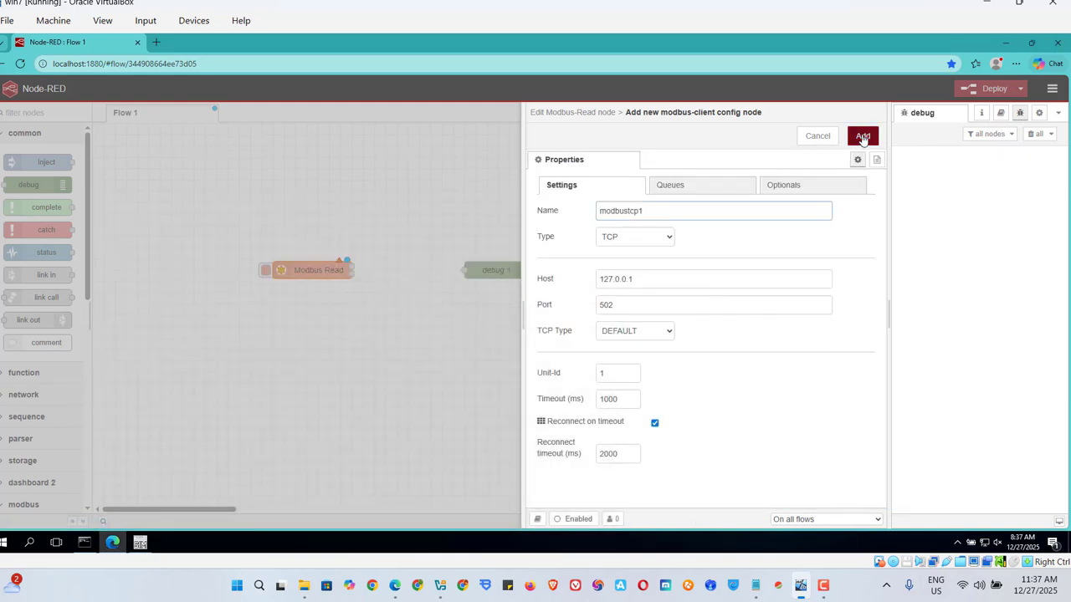
pyautogui.click(862, 137)
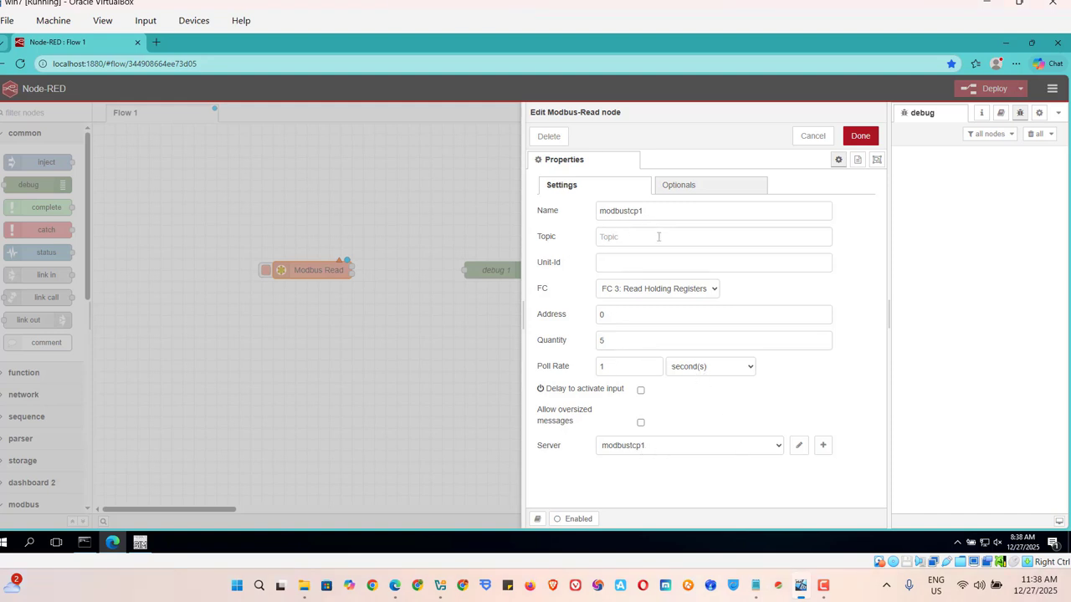
pyautogui.click(616, 261)
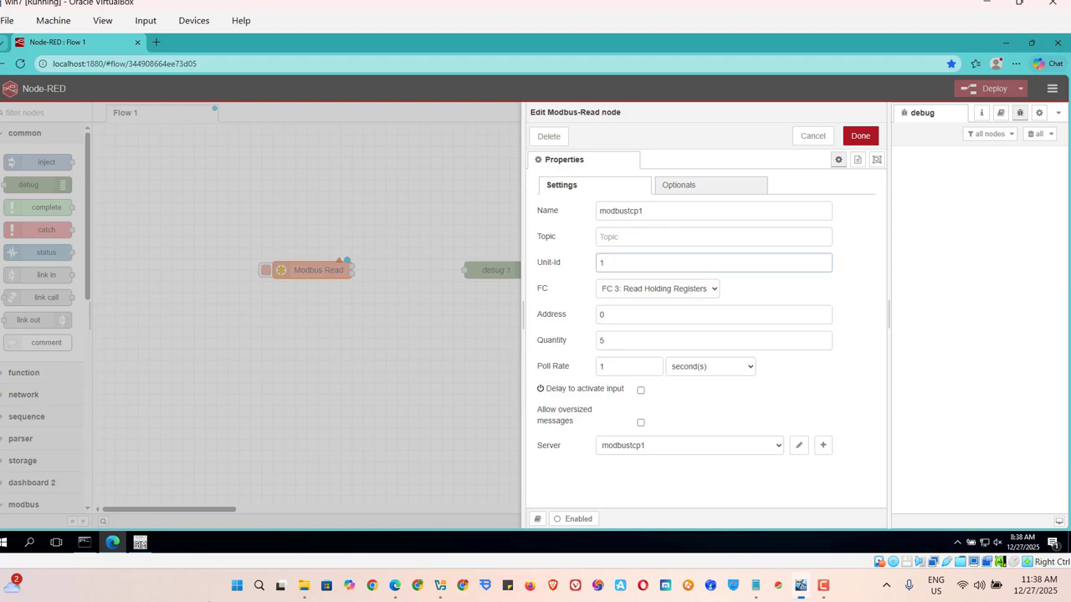
pyautogui.click(139, 542)
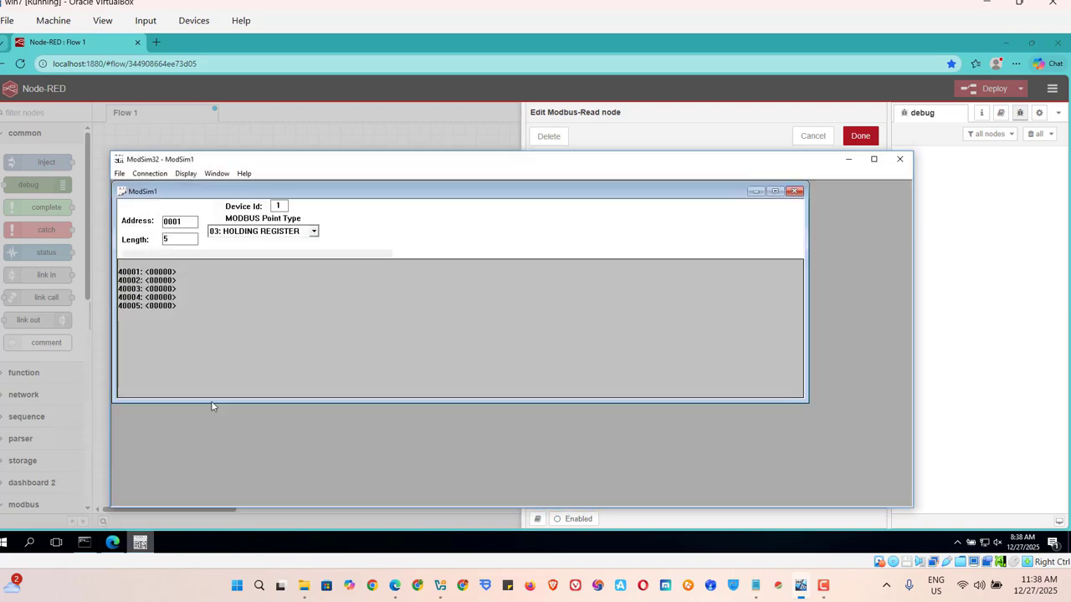
pyautogui.click(851, 160)
# Save the Modbus Read node's settings and deploy the flow, dismissing the deployment notice.
pyautogui.click(855, 138)
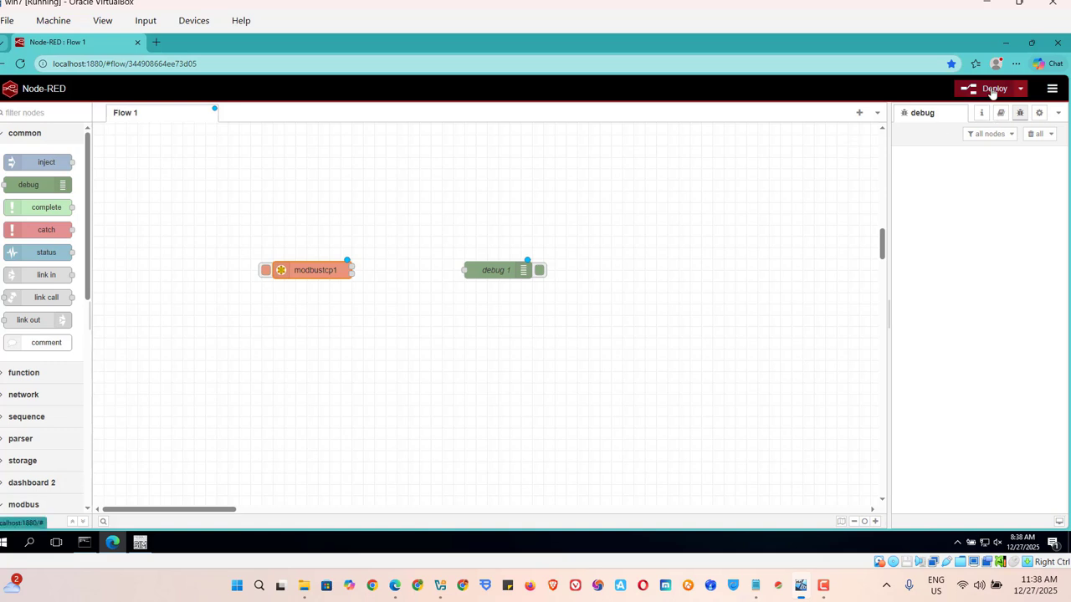
pyautogui.click(992, 91)
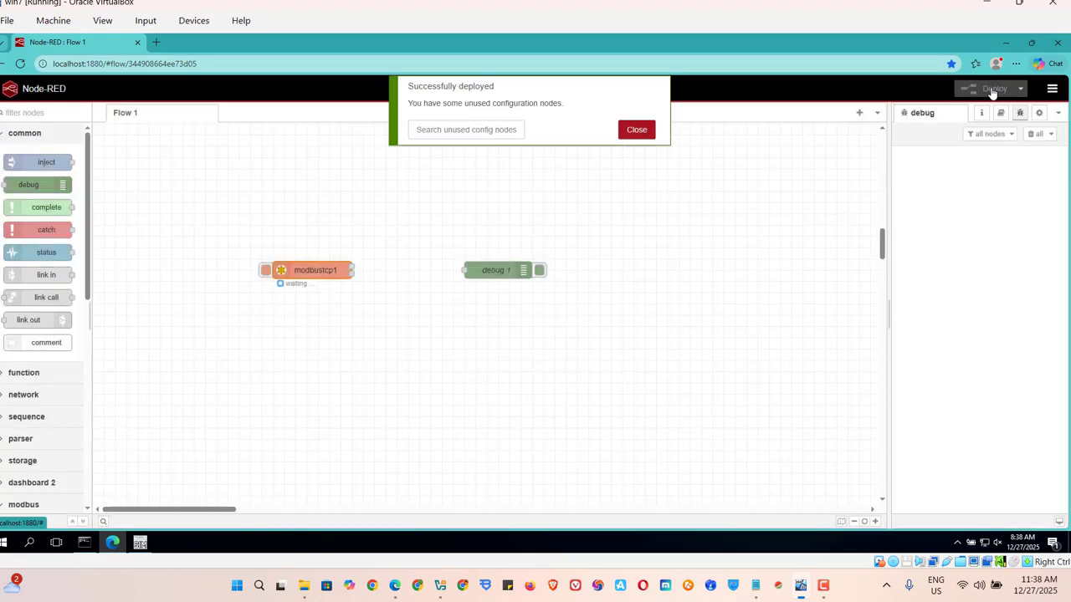
pyautogui.click(630, 137)
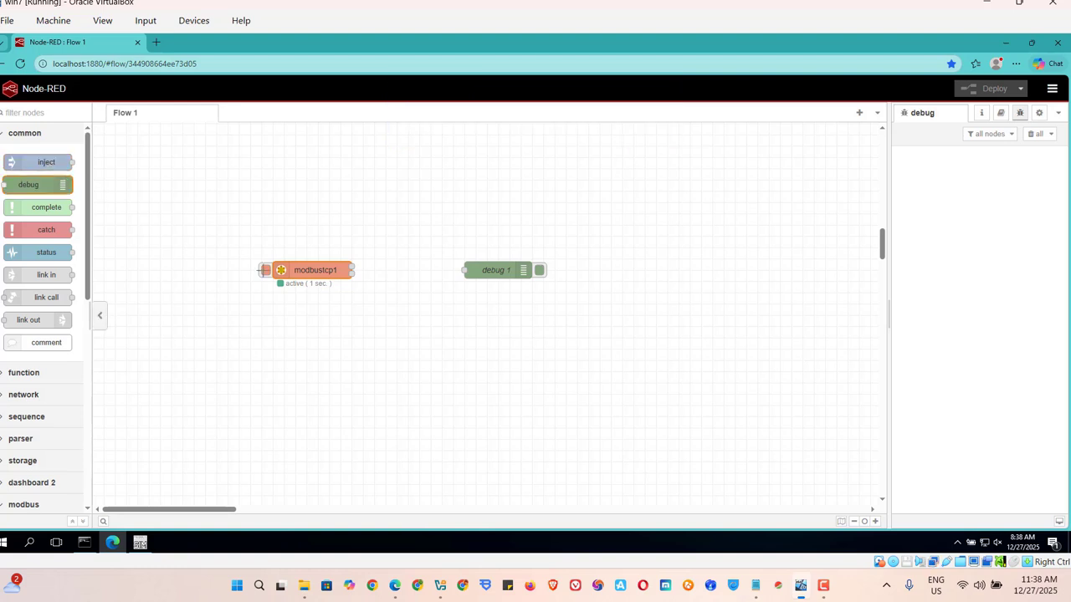
# Wire the first output of the modbustcp1 node to the debug 1 node and redeploy the flow.
pyautogui.moveTo(351, 266); pyautogui.dragTo(465, 271)
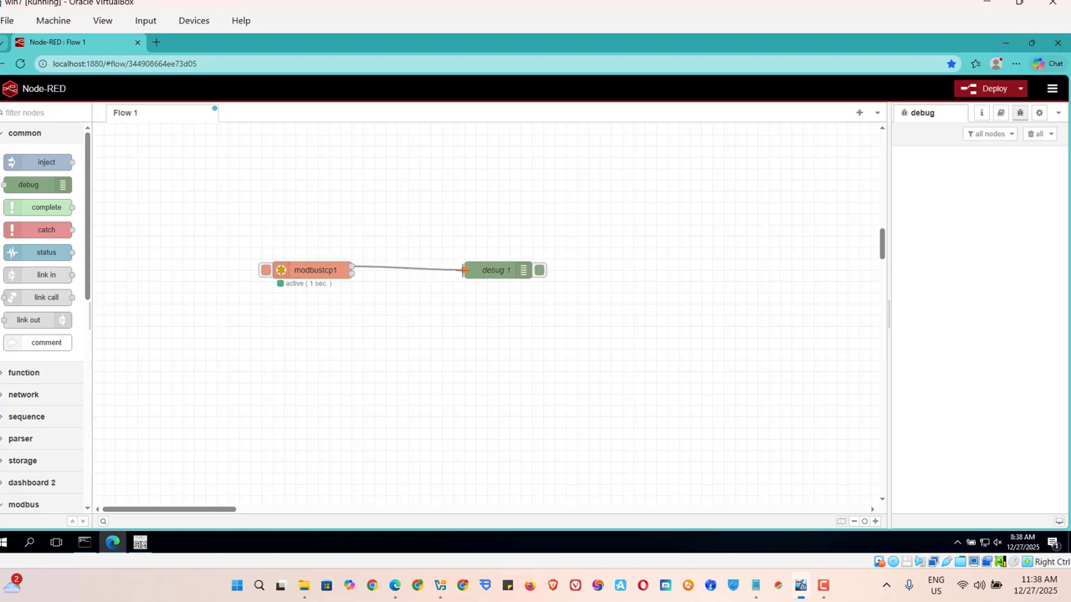
pyautogui.click(996, 89)
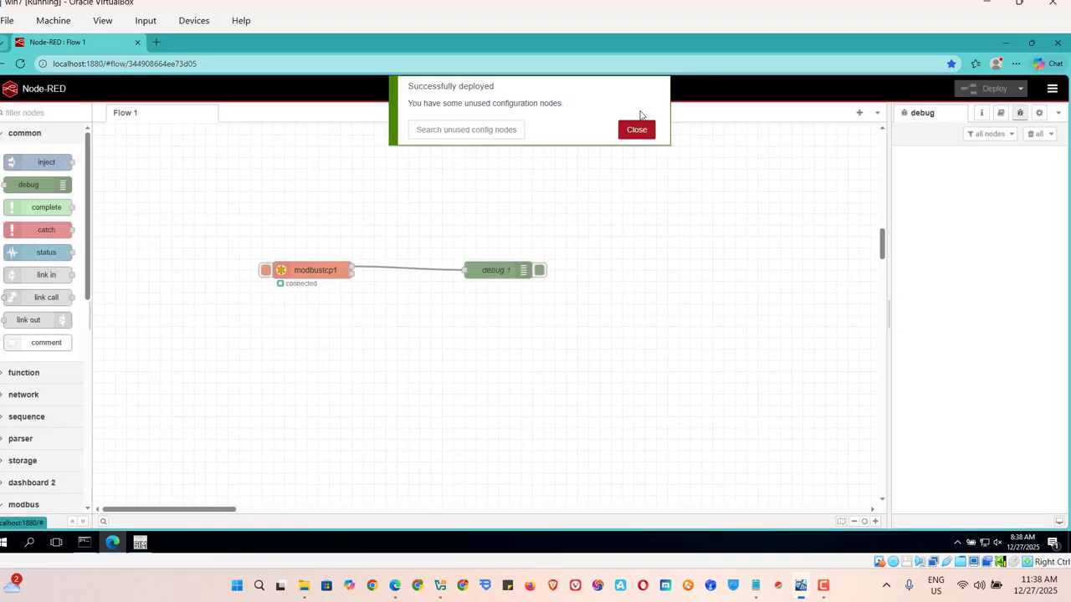
pyautogui.click(637, 129)
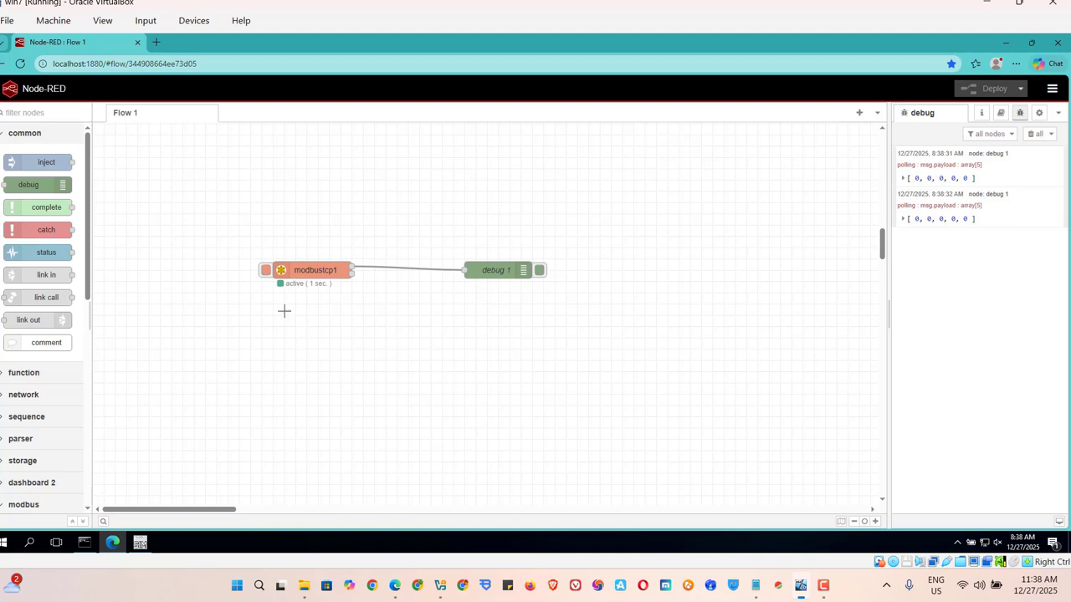
# Trigger the modbustcp1 node manually and redeploy the flow with node status (32 characters) enabled on the debug 1 node.
pyautogui.click(265, 272)
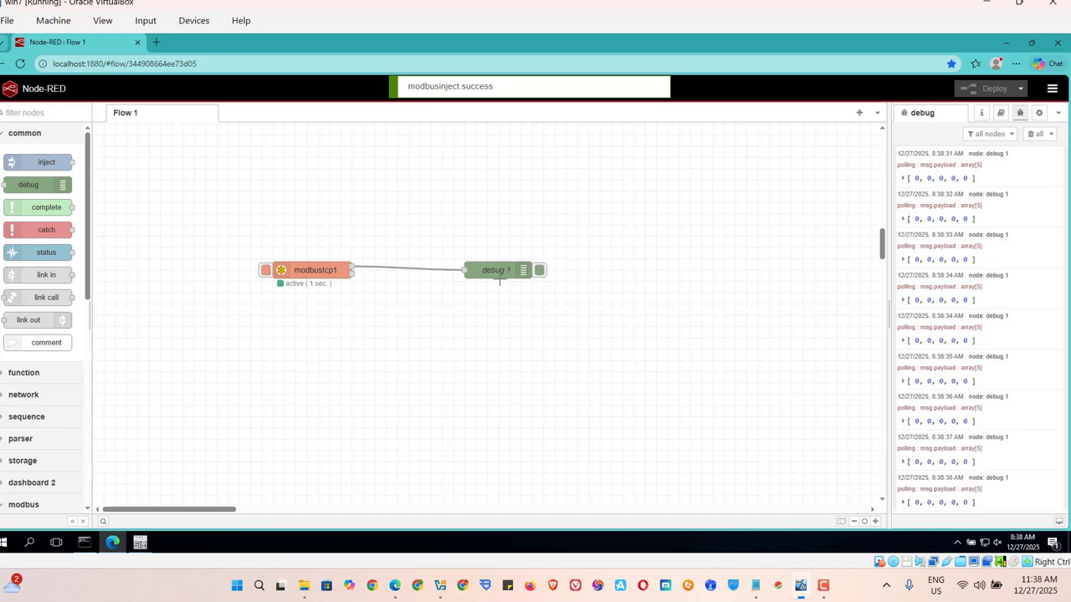
pyautogui.doubleClick(496, 272)
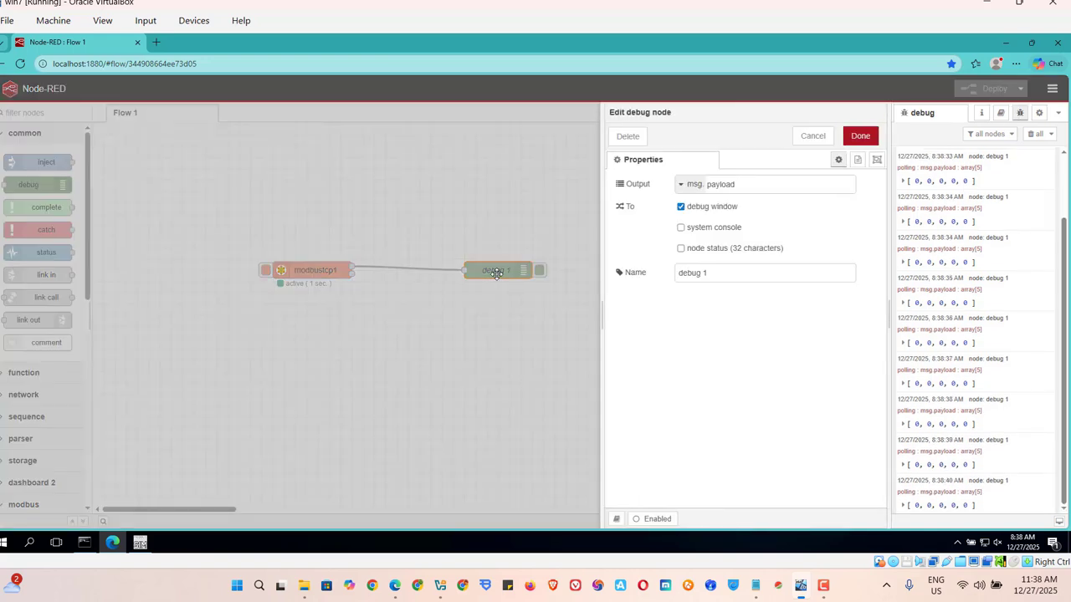
pyautogui.click(681, 252)
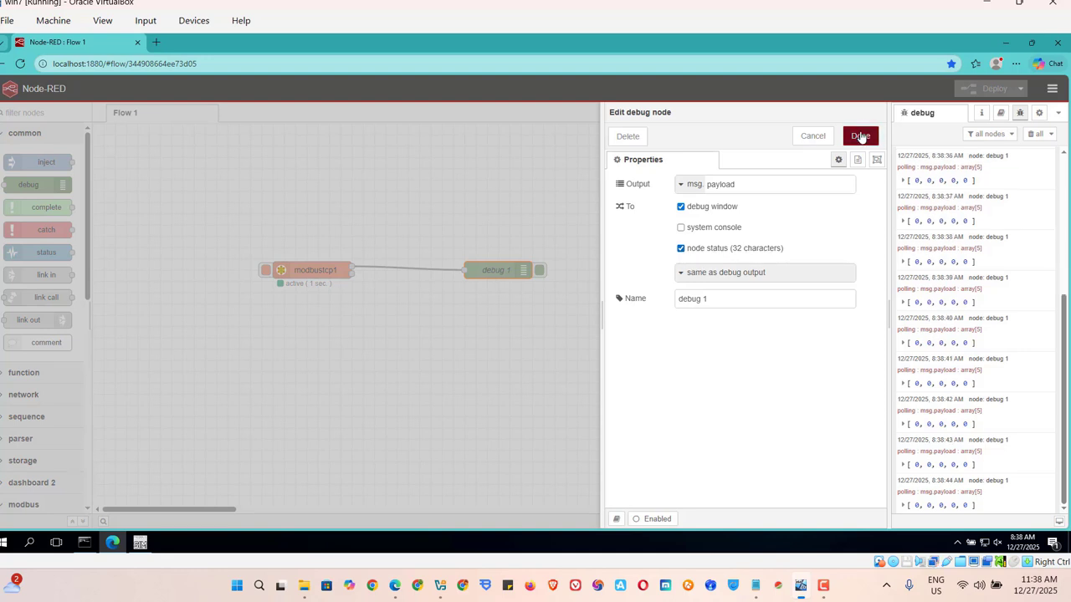
pyautogui.click(861, 136)
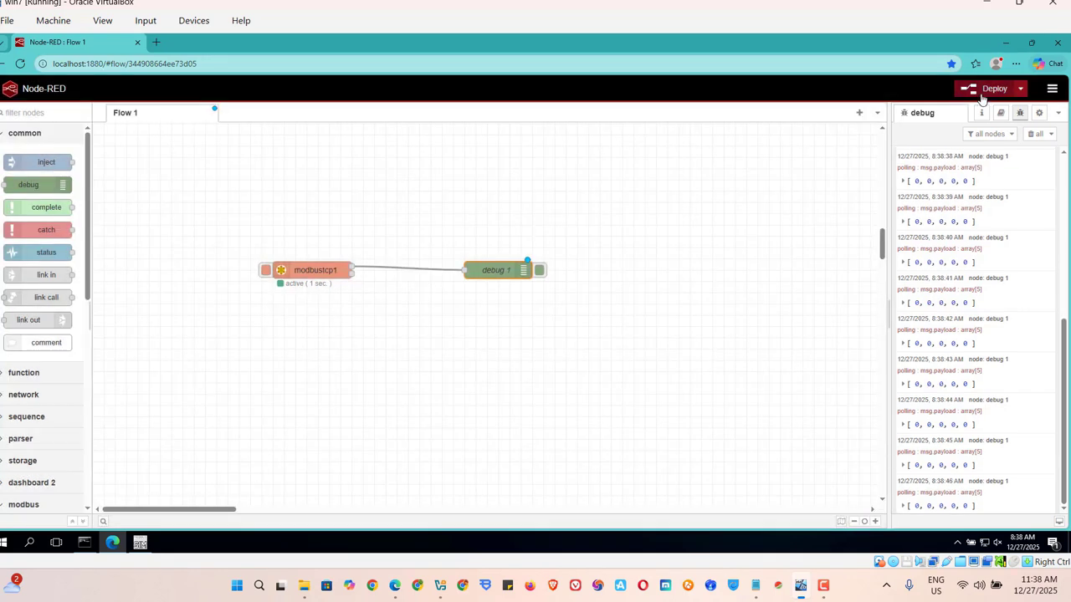
pyautogui.click(989, 90)
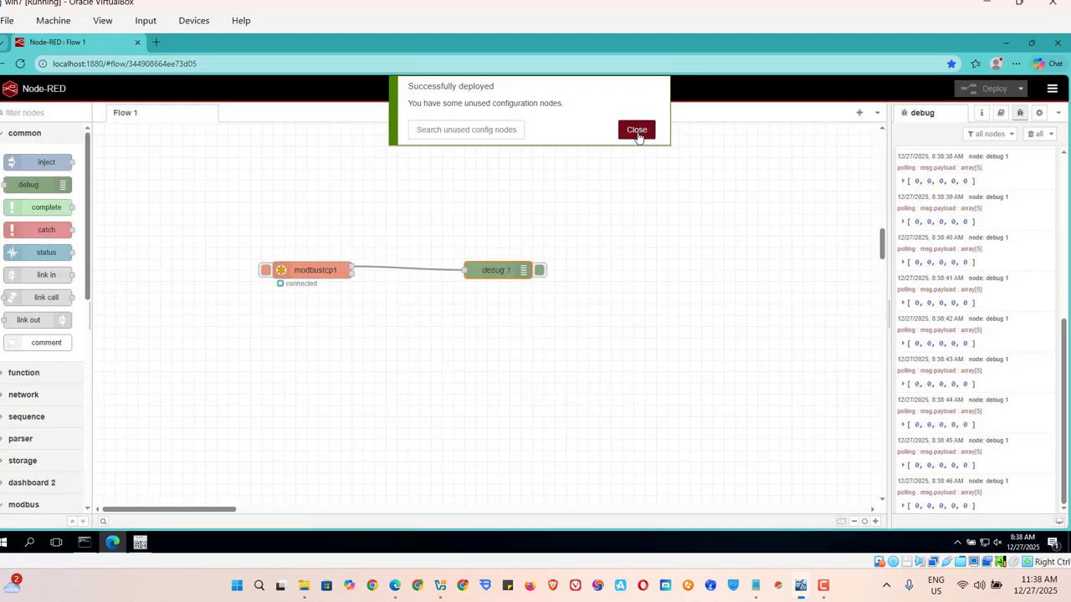
pyautogui.click(636, 131)
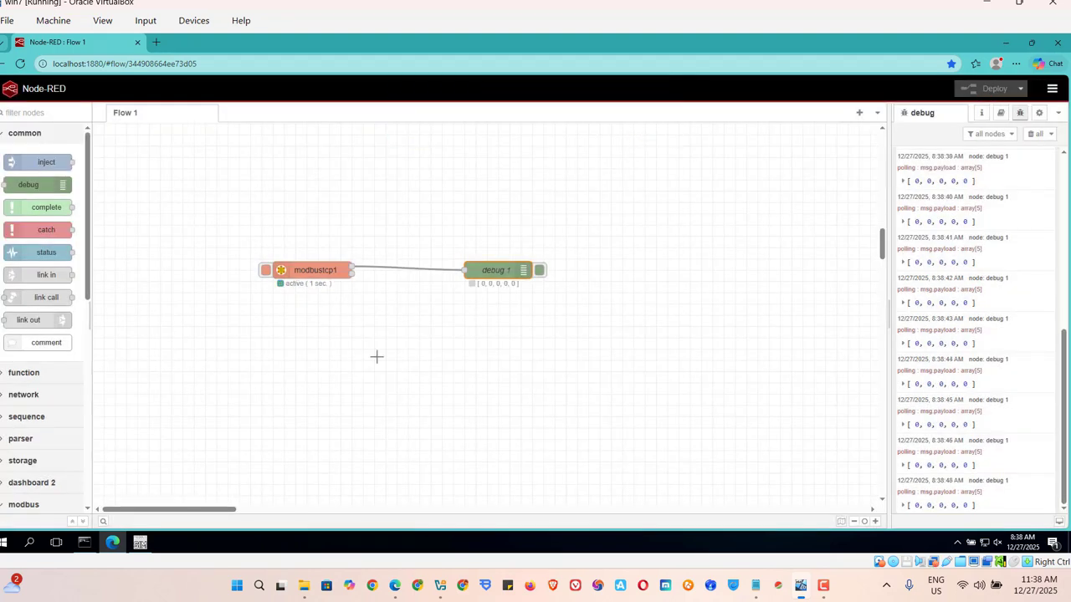
# Switch to ModSim32, move its window clear of the flow nodes, and write 23 to holding register 40001.
pyautogui.click(139, 544)
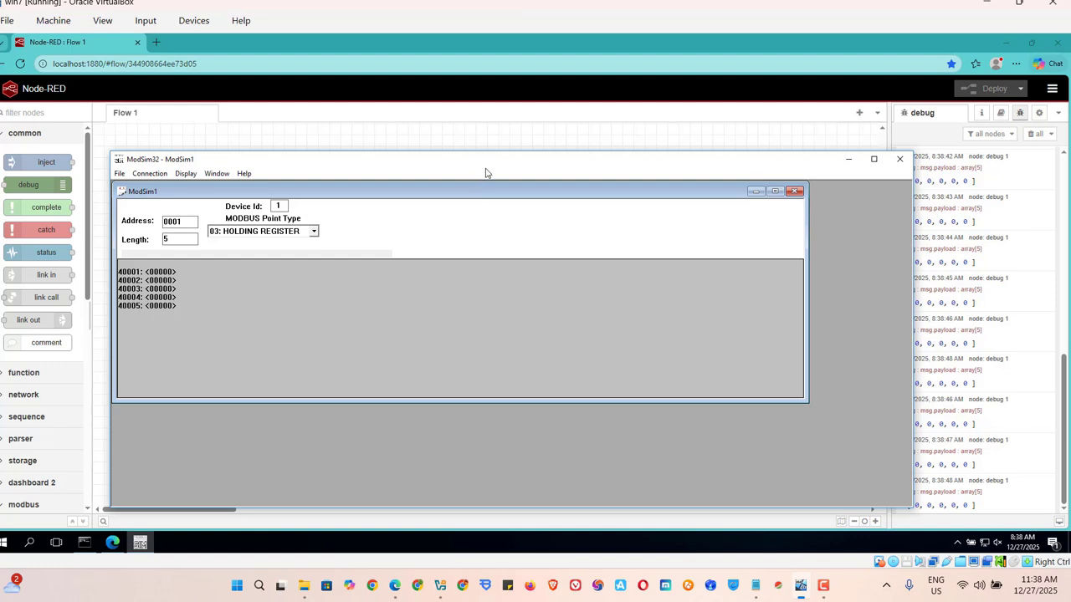
pyautogui.moveTo(537, 157); pyautogui.dragTo(954, 168)
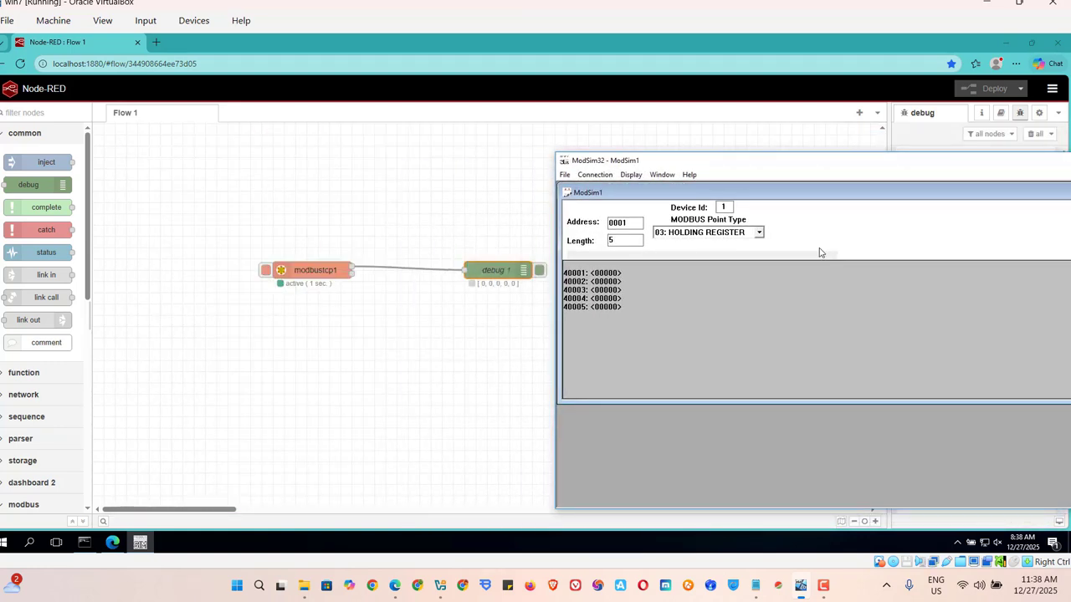
pyautogui.doubleClick(617, 275)
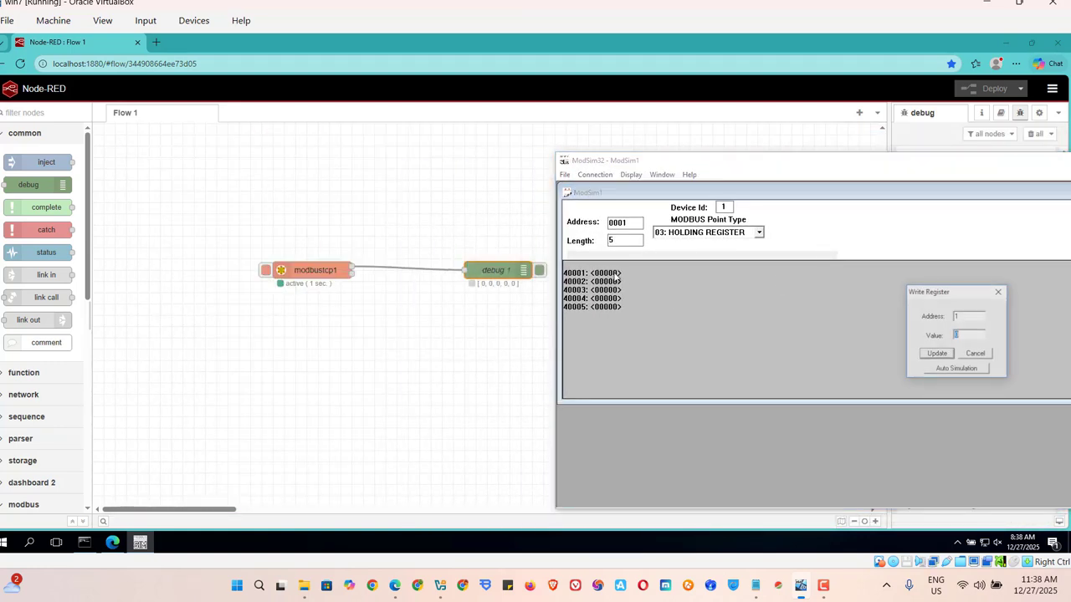
pyautogui.click(968, 337)
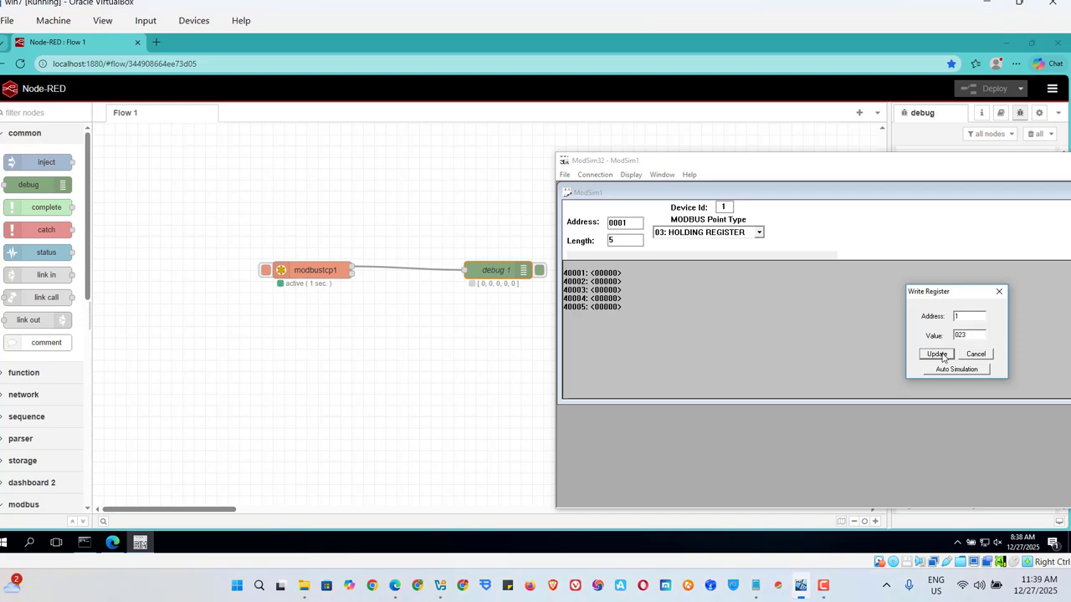
pyautogui.click(940, 355)
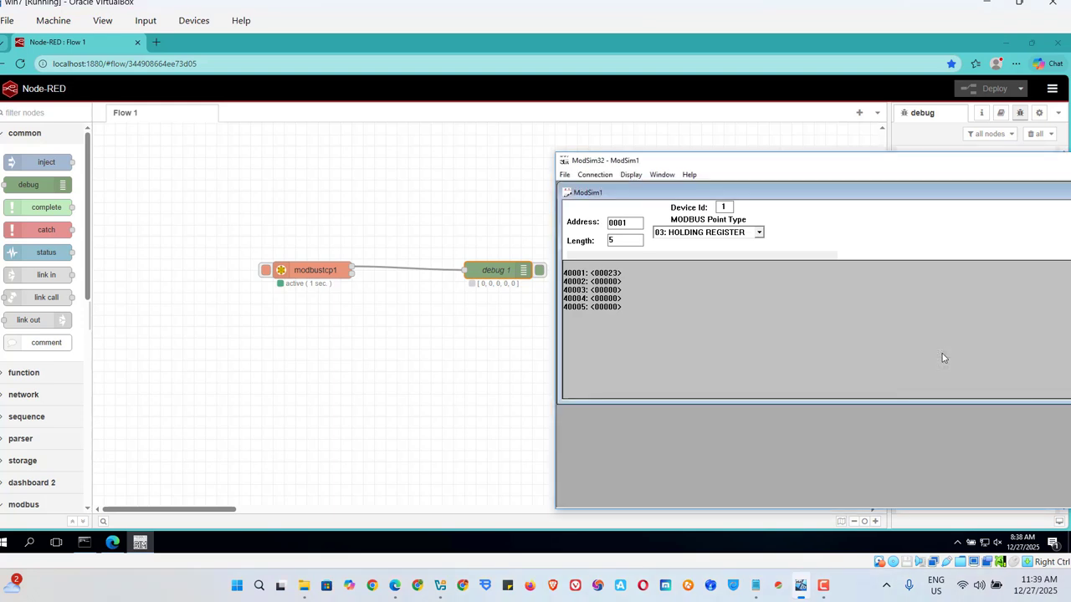
# Write 34 to holding register 40002, 67 to register 40003 and 987 to register 40004.
pyautogui.doubleClick(609, 284)
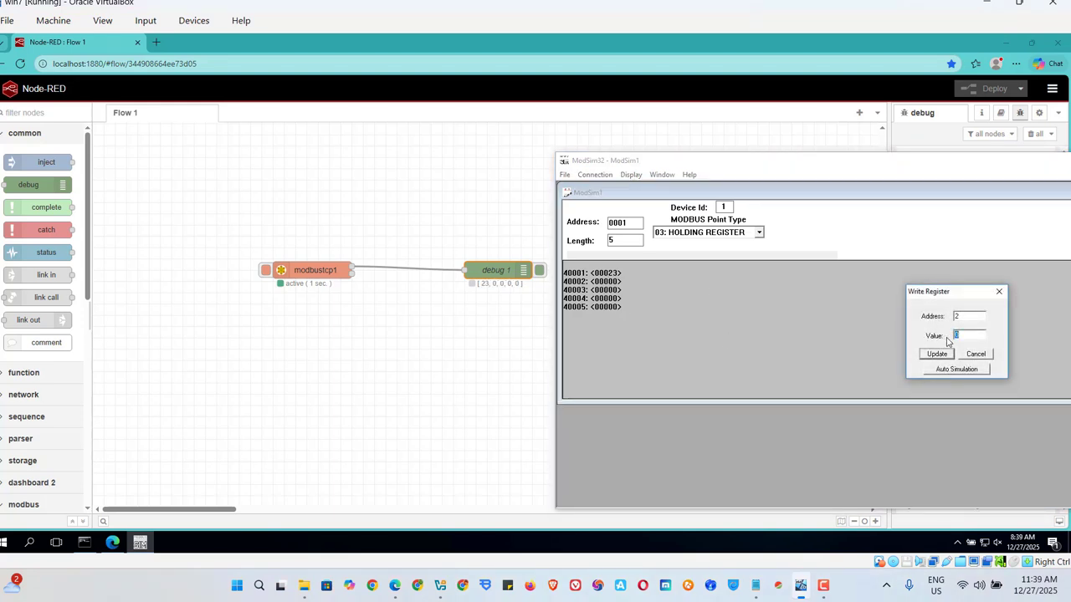
pyautogui.click(929, 354)
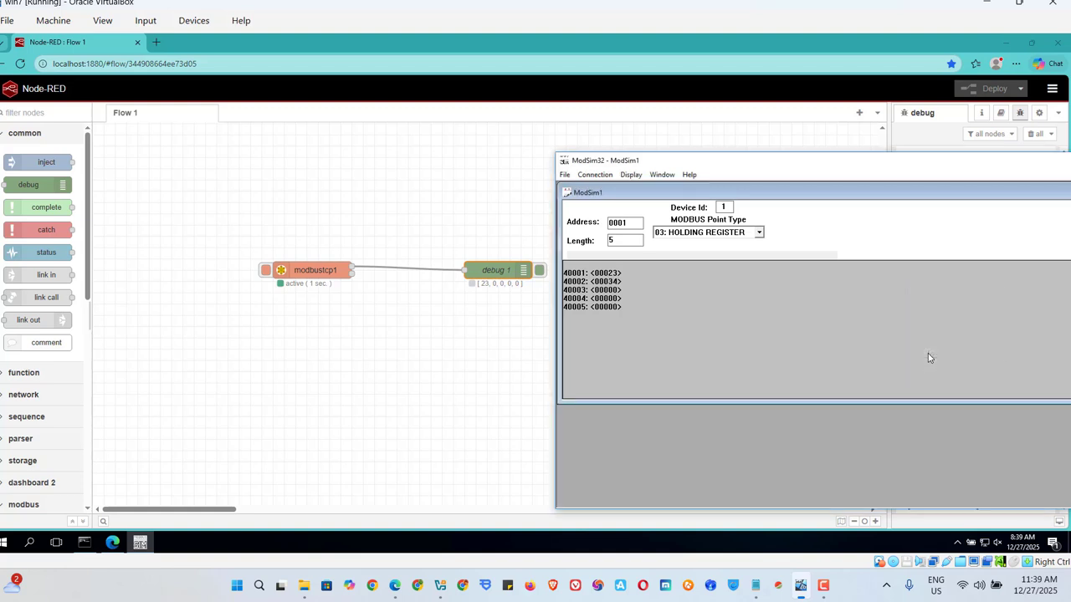
pyautogui.doubleClick(608, 290)
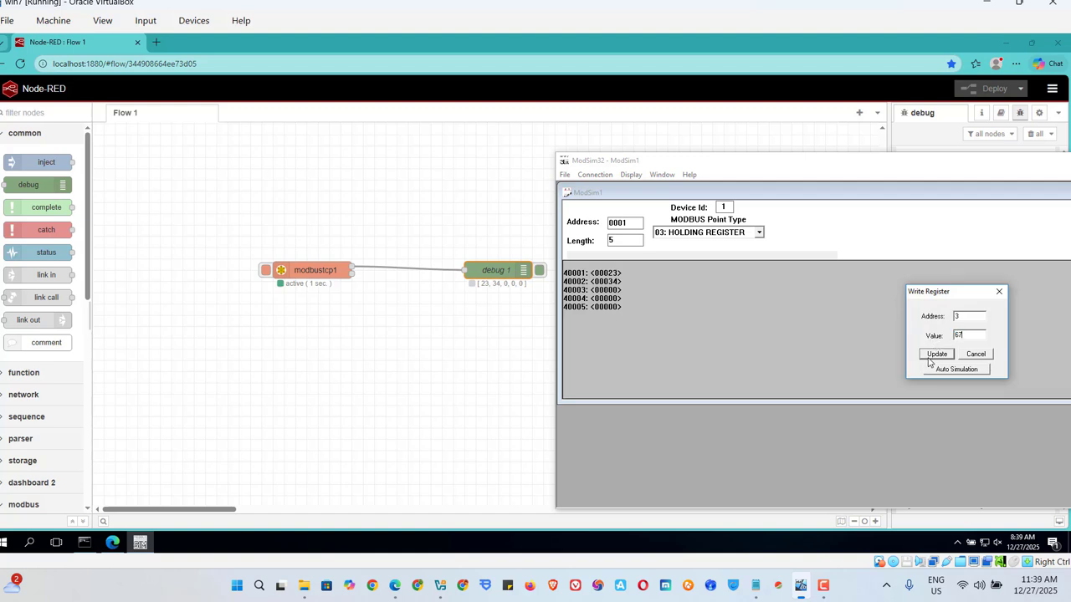
pyautogui.click(930, 356)
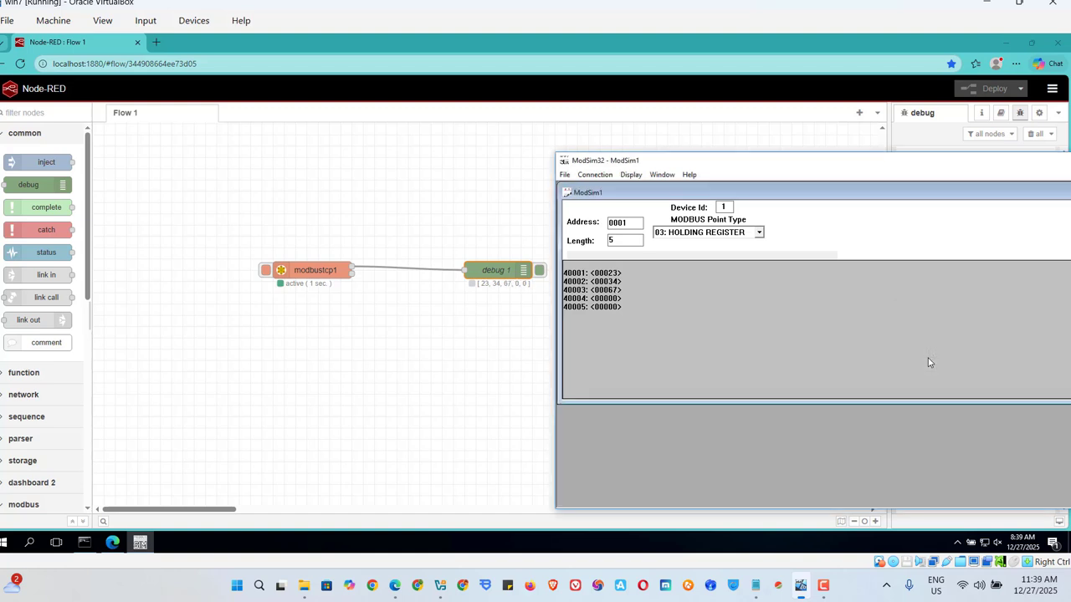
pyautogui.doubleClick(618, 300)
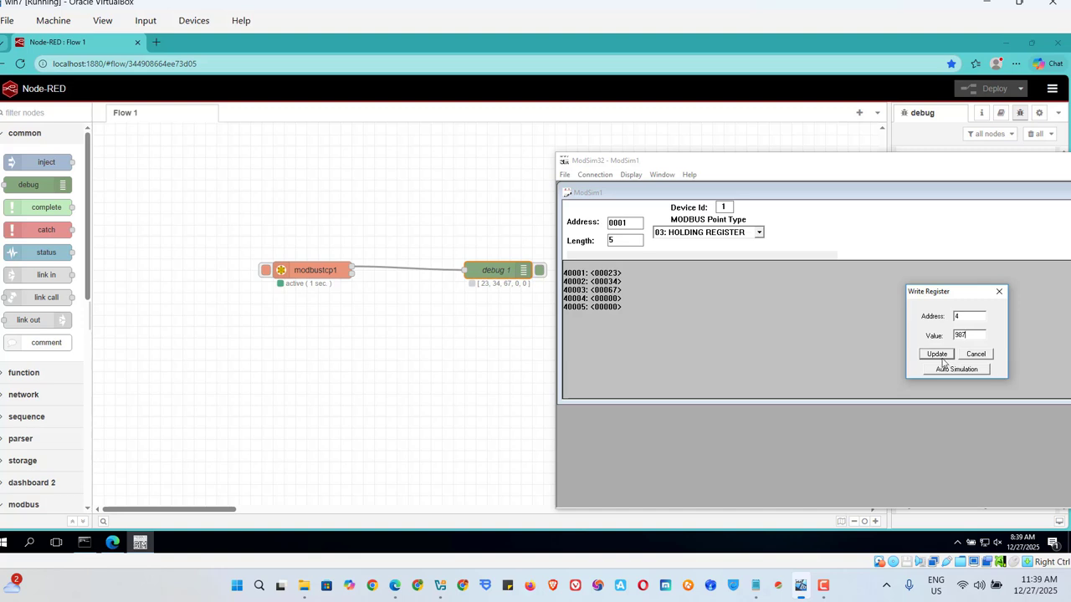
pyautogui.click(938, 354)
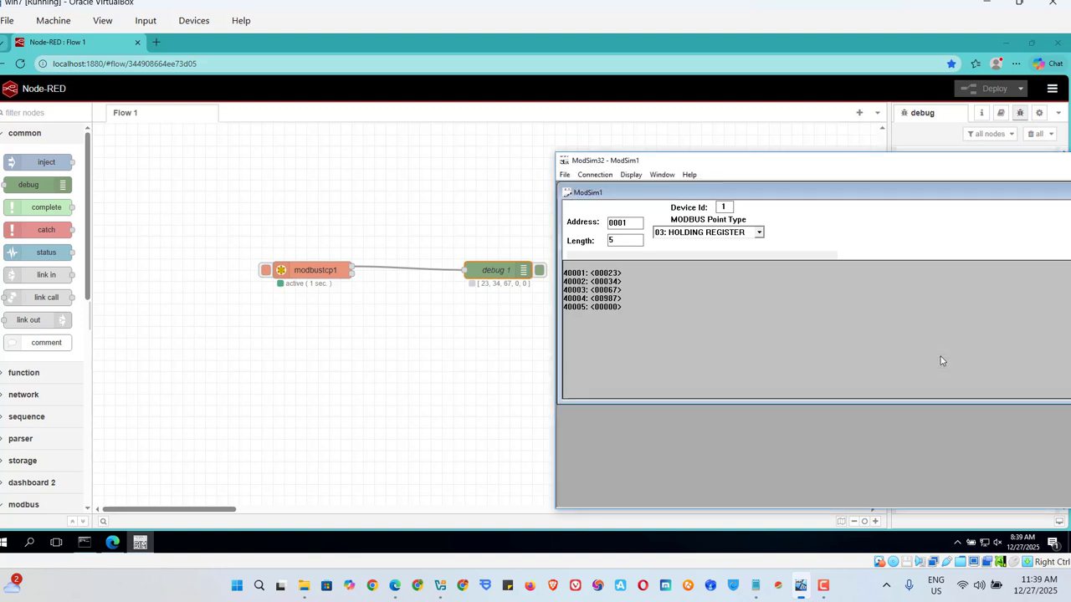
# Enable random auto simulation for holding register 40005, and check the simulator against Node-RED's debug messages before minimizing it.
pyautogui.doubleClick(606, 307)
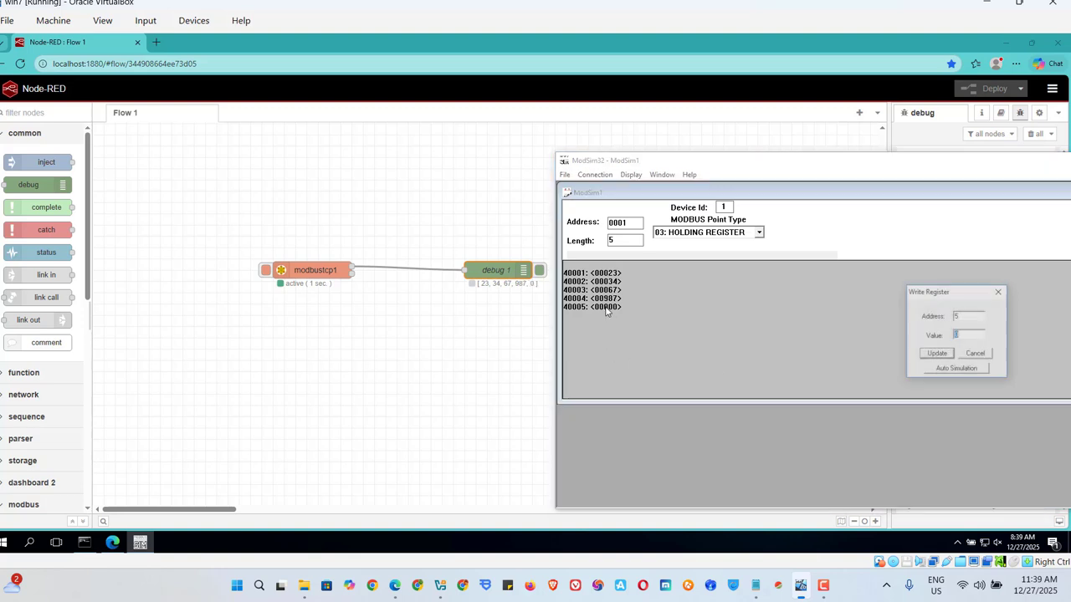
pyautogui.click(959, 370)
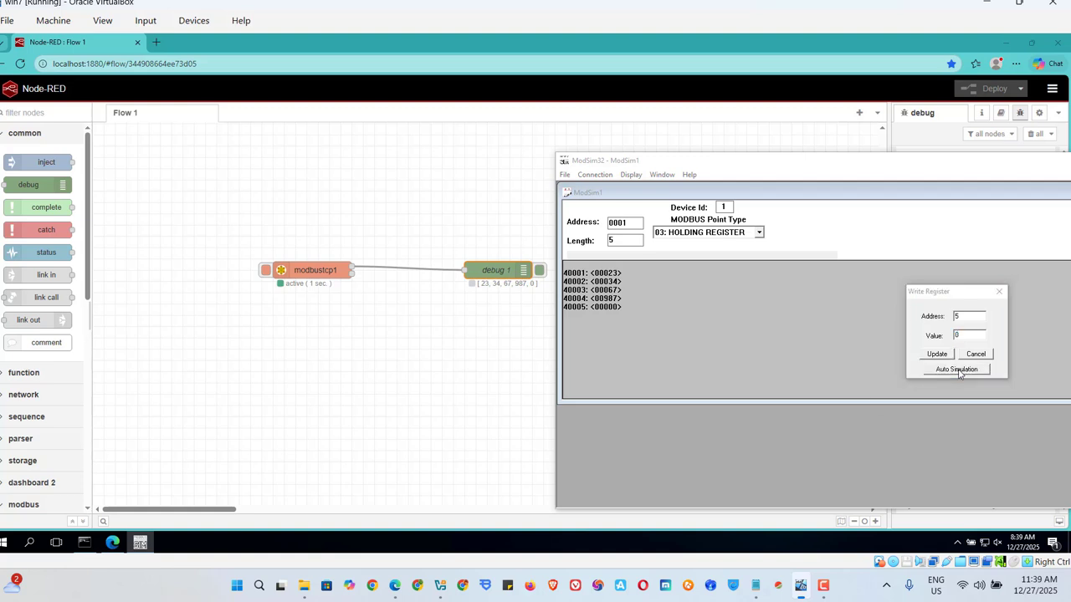
pyautogui.click(888, 277)
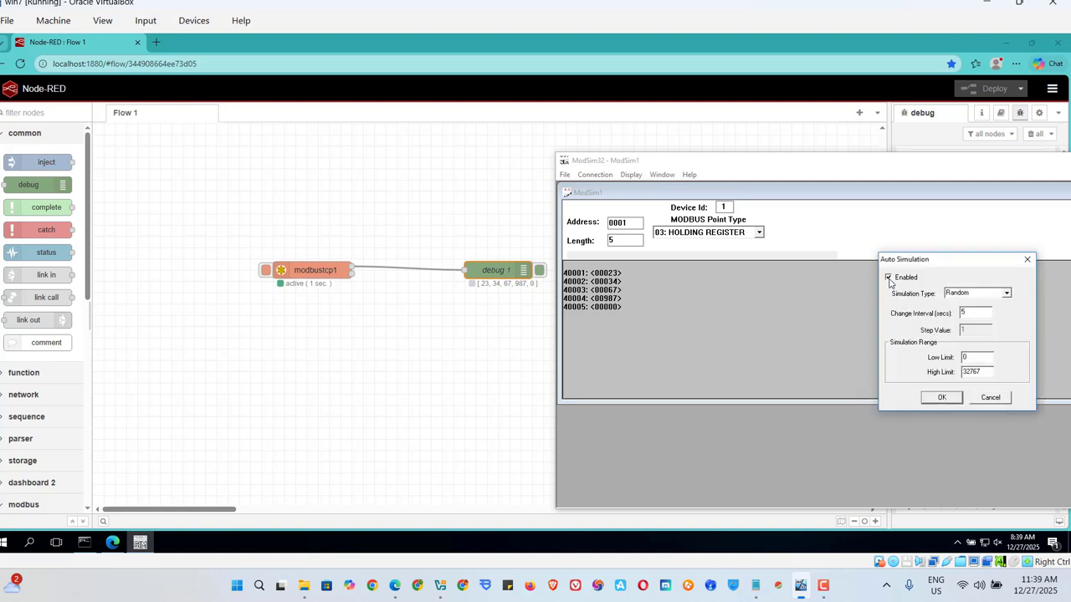
pyautogui.click(940, 398)
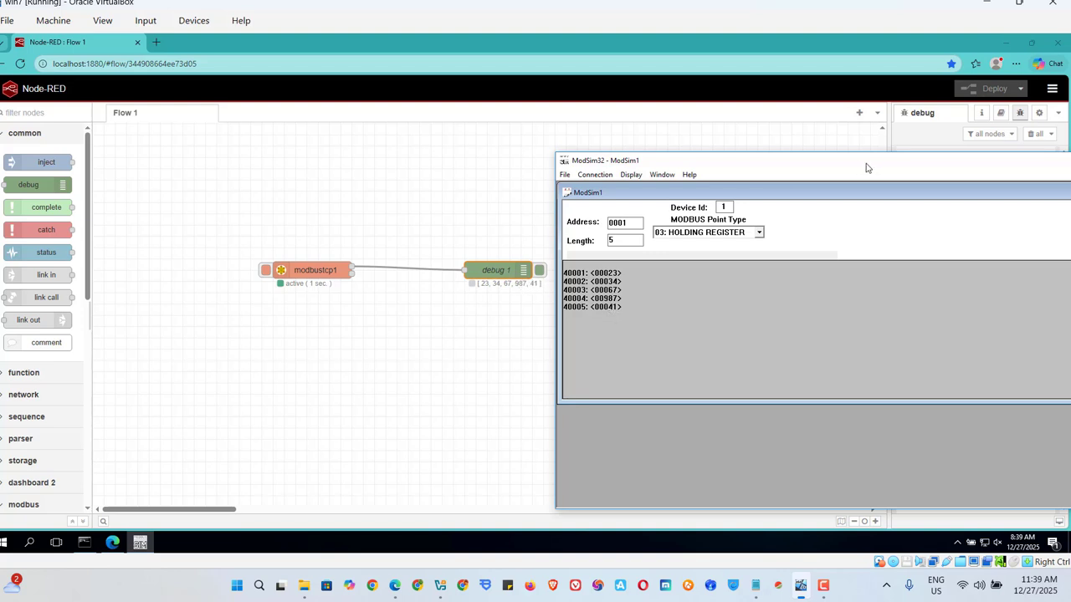
pyautogui.moveTo(849, 164); pyautogui.dragTo(550, 331)
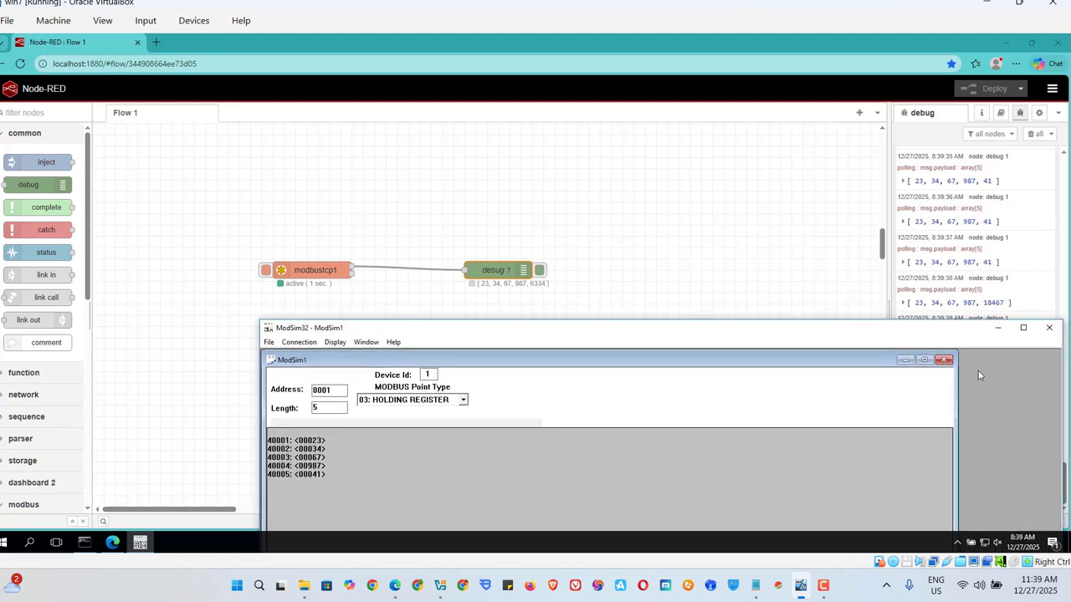
pyautogui.click(998, 331)
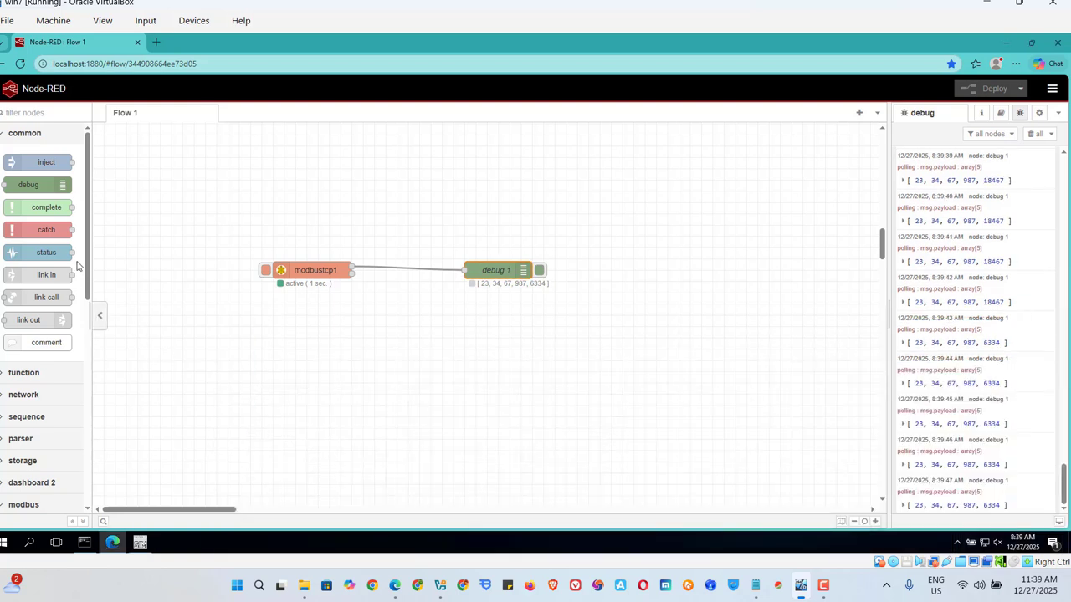
# Open the Modbus Slave simulator from the desktop and return to the Node-RED flow.
pyautogui.scroll(-1, 84, 255)
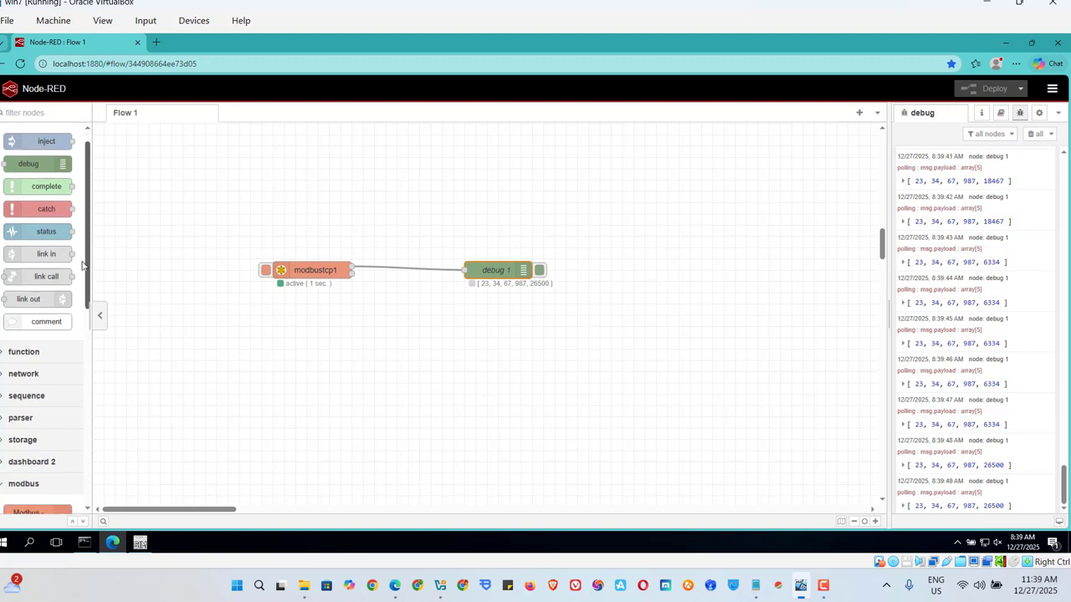
pyautogui.click(996, 42)
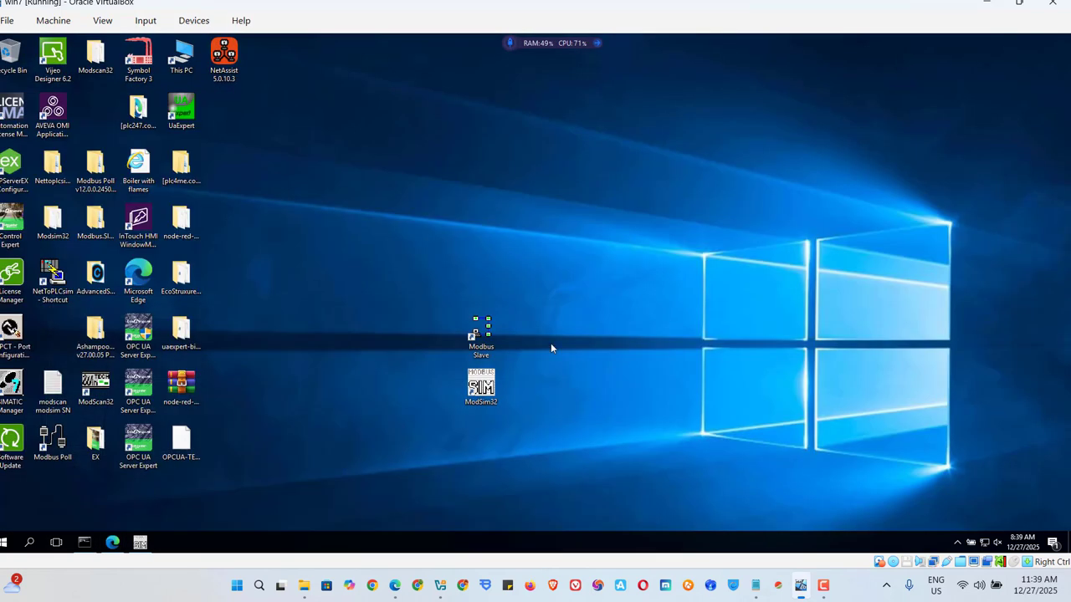
pyautogui.doubleClick(483, 332)
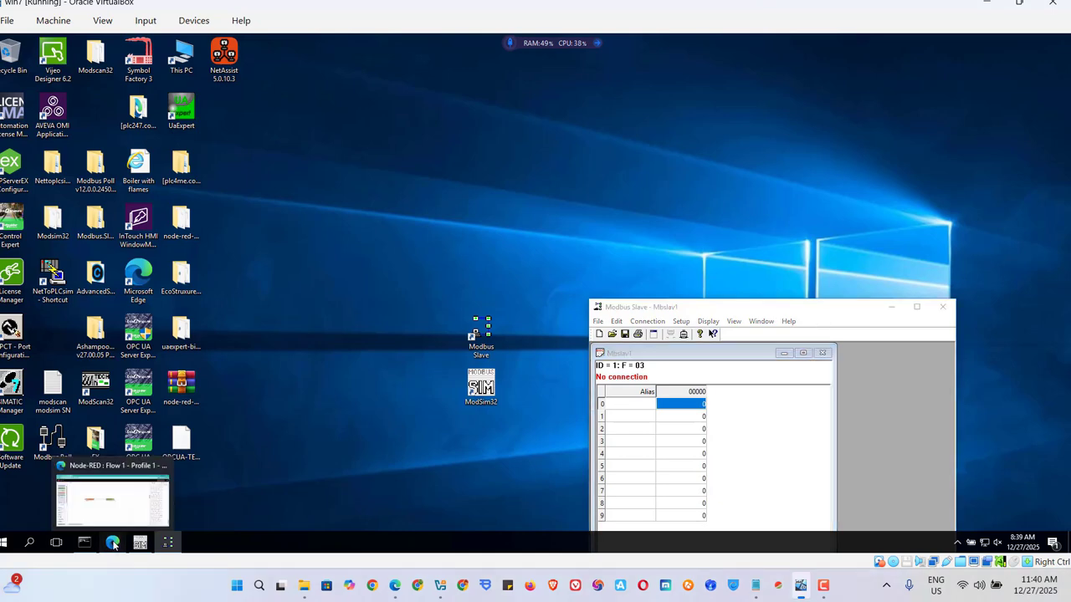
pyautogui.click(112, 493)
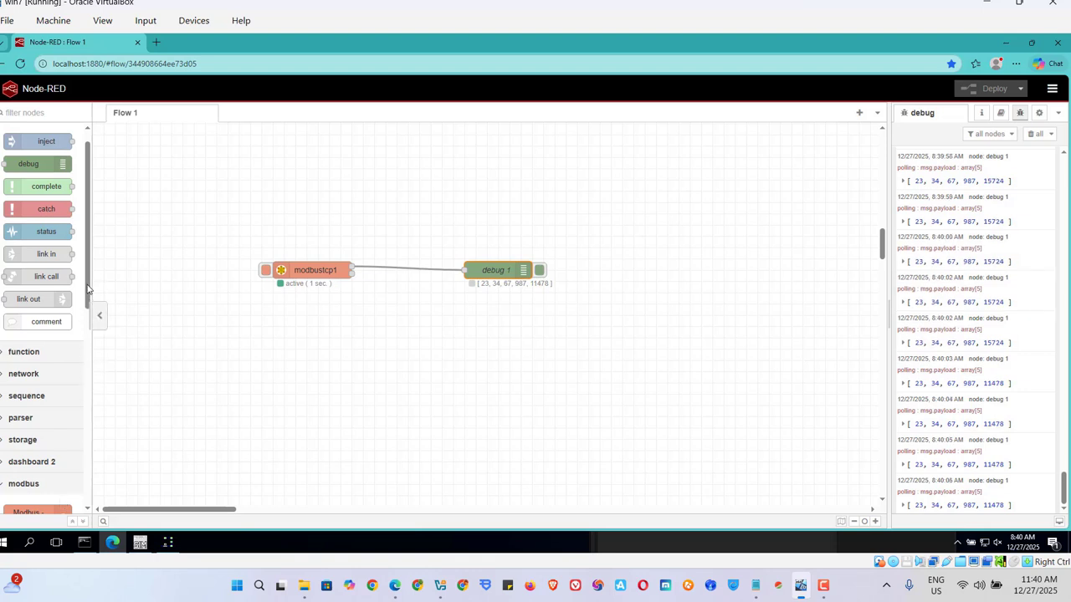
# Add a second Modbus Read node to Flow 1, below the modbustcp1 node.
pyautogui.scroll(-3, 66, 393)
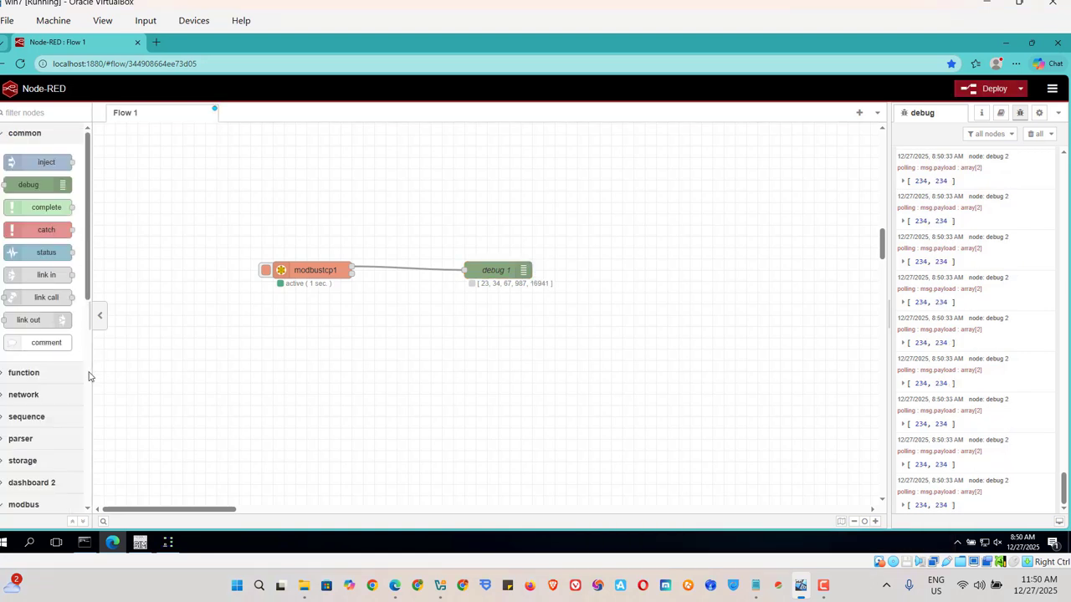
pyautogui.scroll(-5, 85, 282)
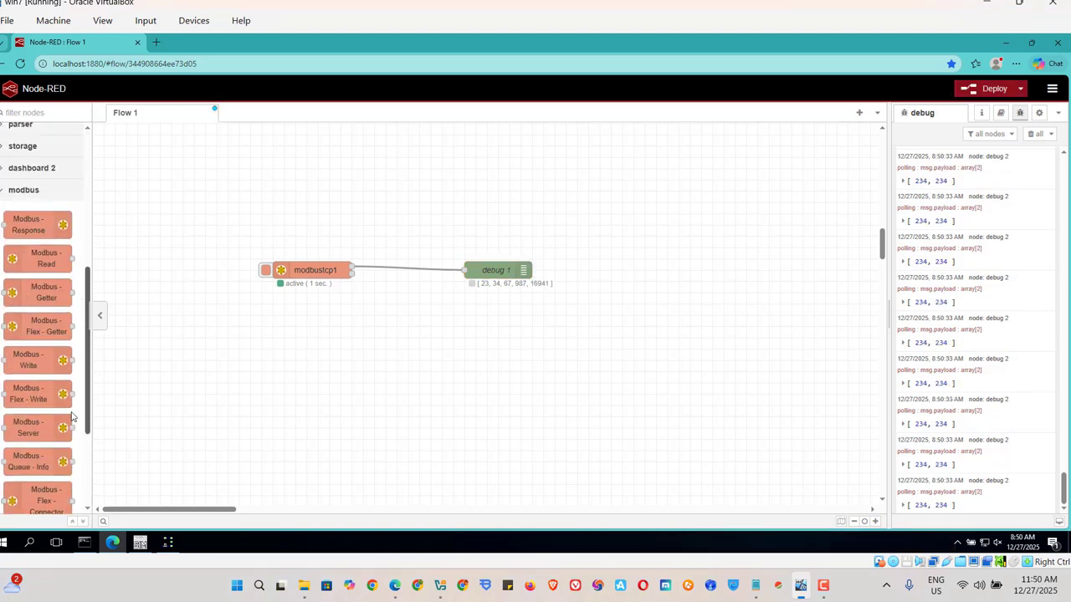
pyautogui.moveTo(46, 265)
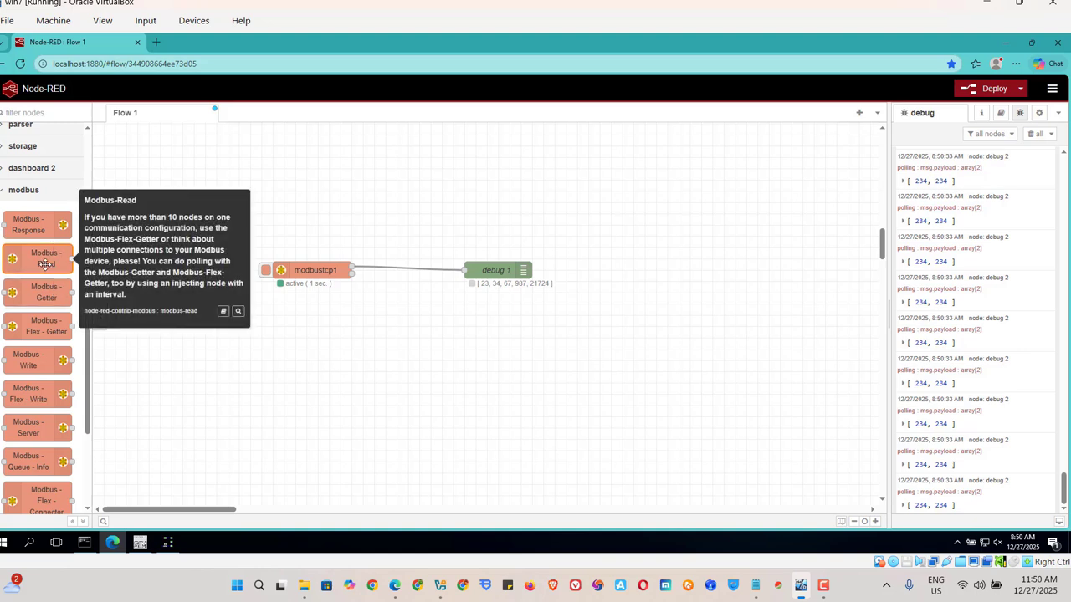
pyautogui.moveTo(46, 264); pyautogui.dragTo(307, 327)
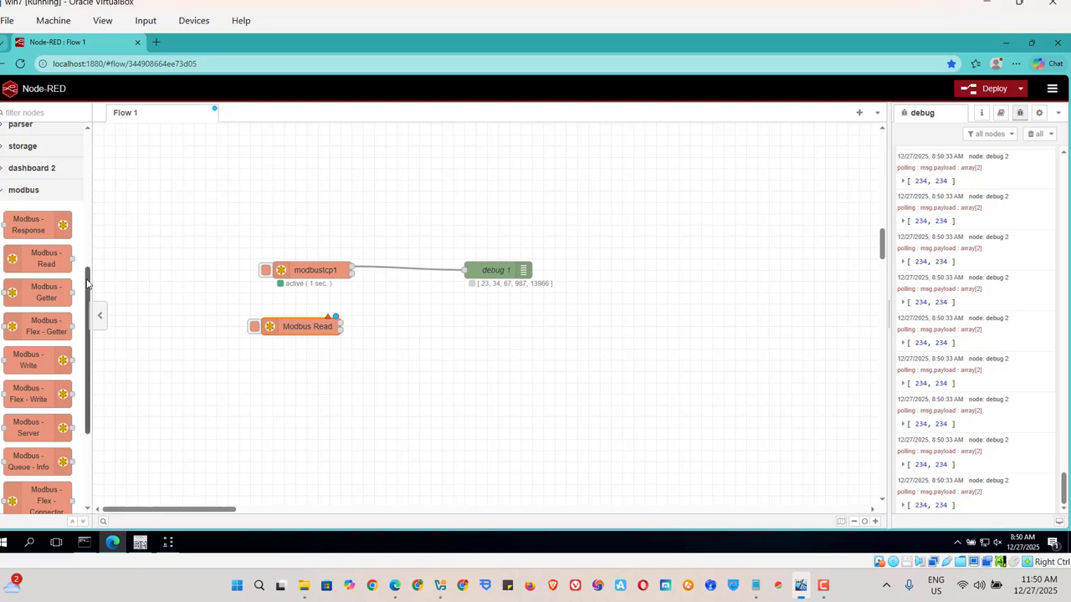
# Add a debug node below debug 1 and wire the new Modbus Read node's first output to it.
pyautogui.moveTo(87, 284); pyautogui.dragTo(87, 146)
pyautogui.moveTo(40, 189)
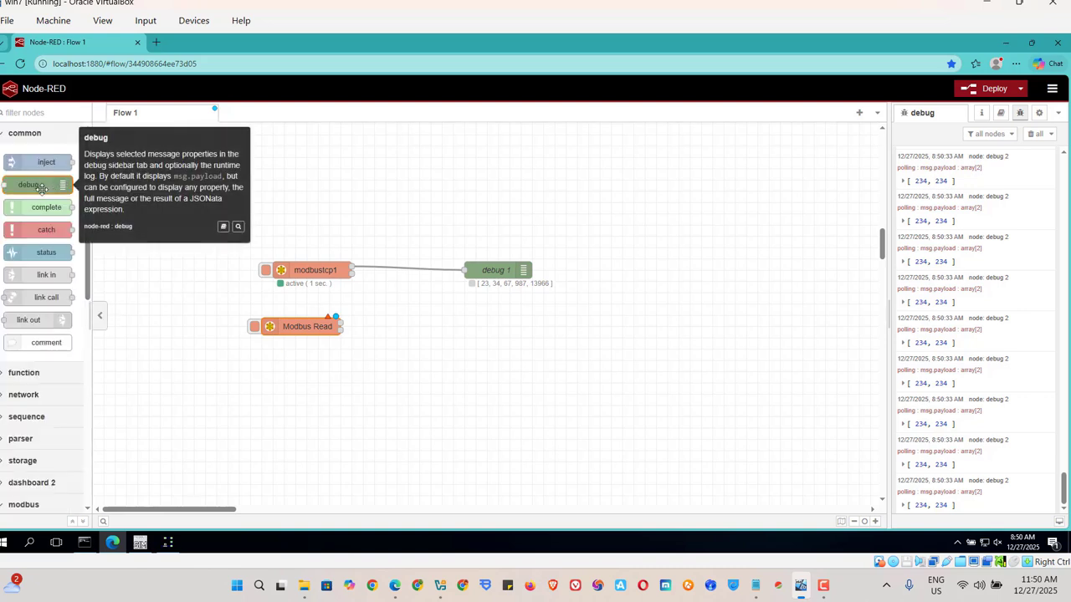
pyautogui.moveTo(40, 188); pyautogui.dragTo(500, 338)
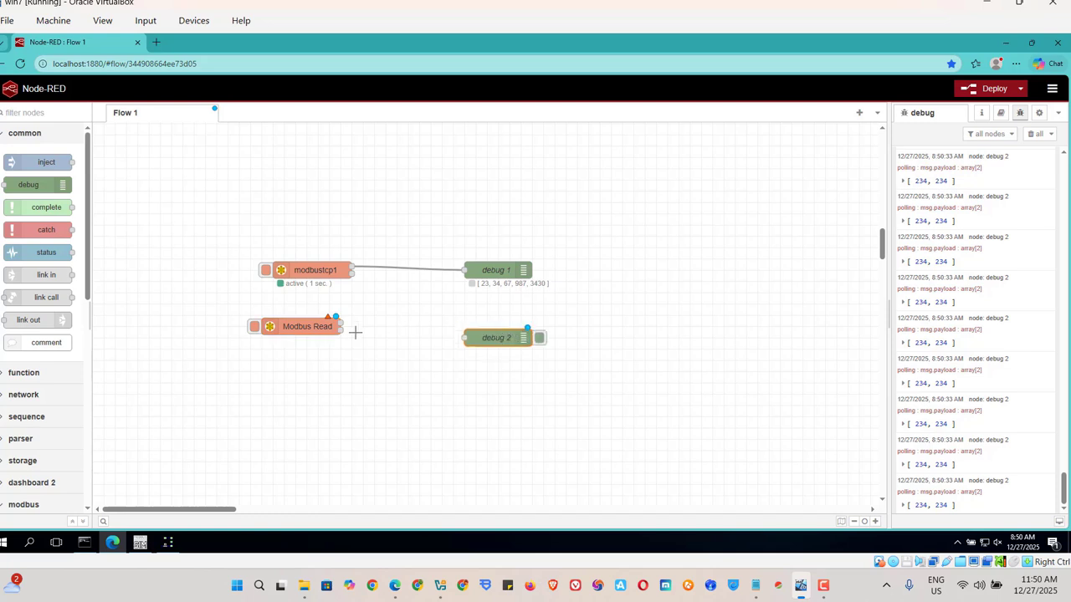
pyautogui.moveTo(340, 324); pyautogui.dragTo(465, 337)
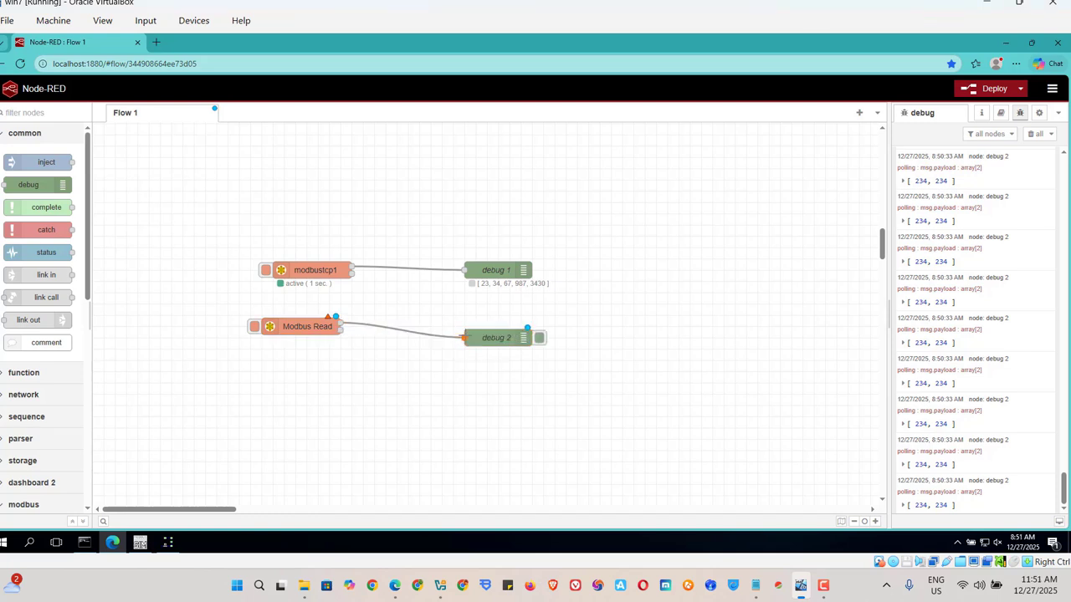
# Name the new Modbus Read node modbustcp and set its function code to FC 3: Read Holding Registers.
pyautogui.doubleClick(295, 326)
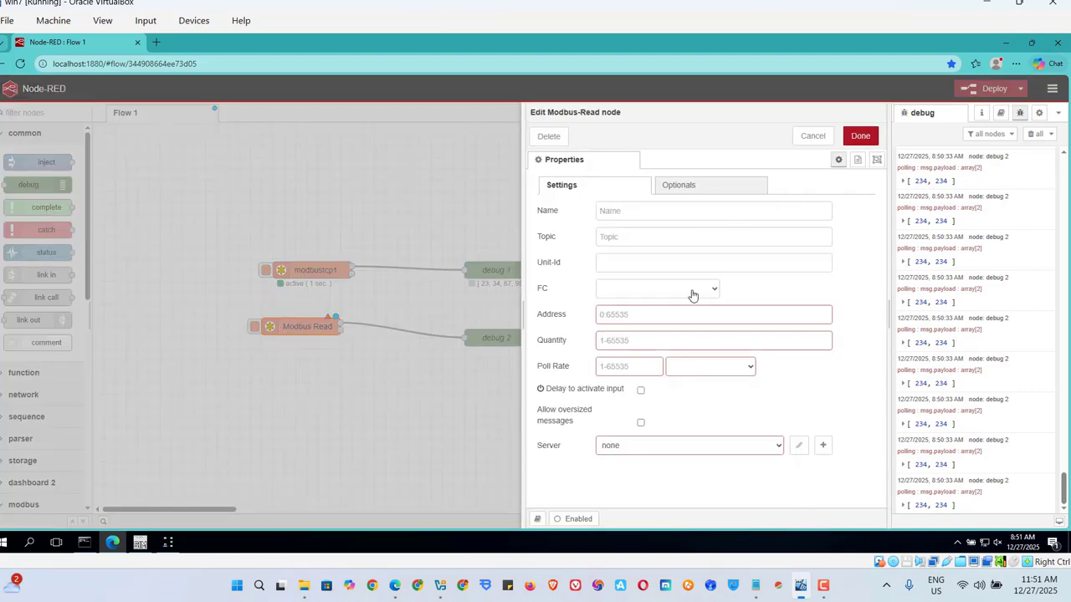
pyautogui.click(625, 211)
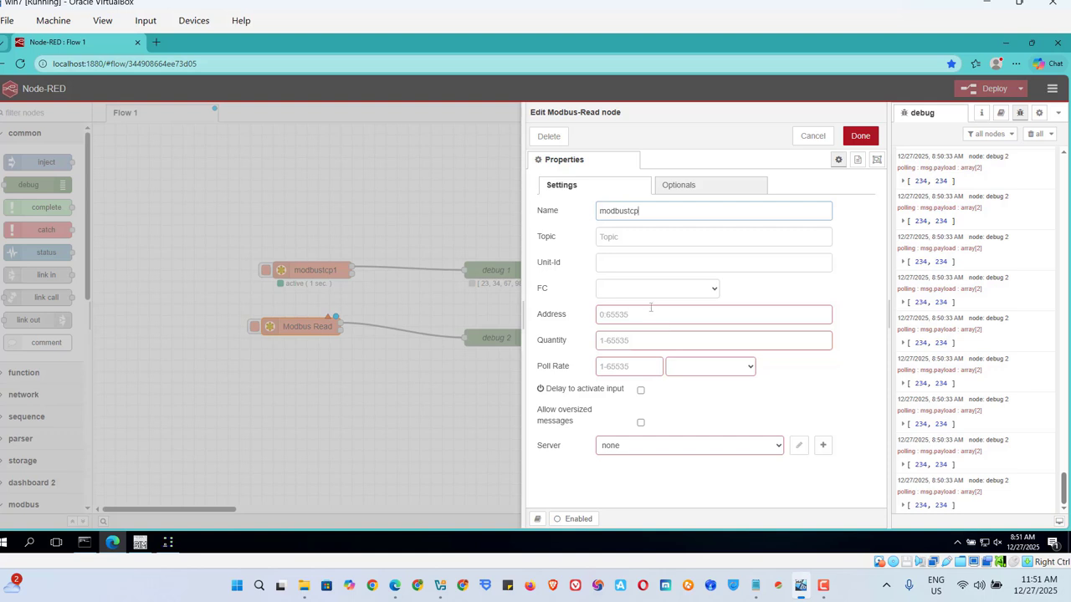
pyautogui.click(713, 294)
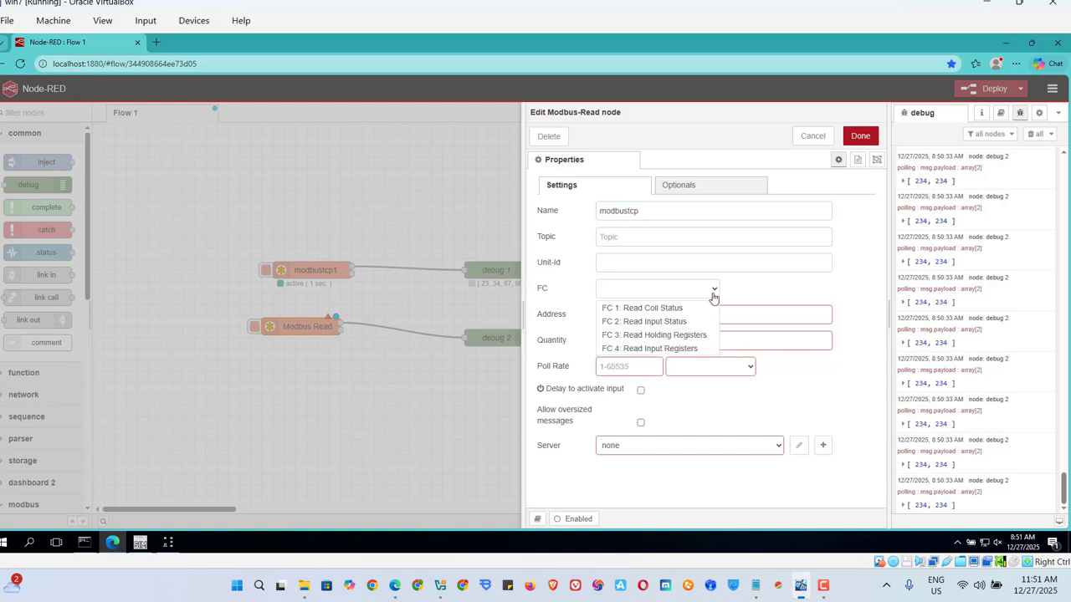
pyautogui.click(657, 336)
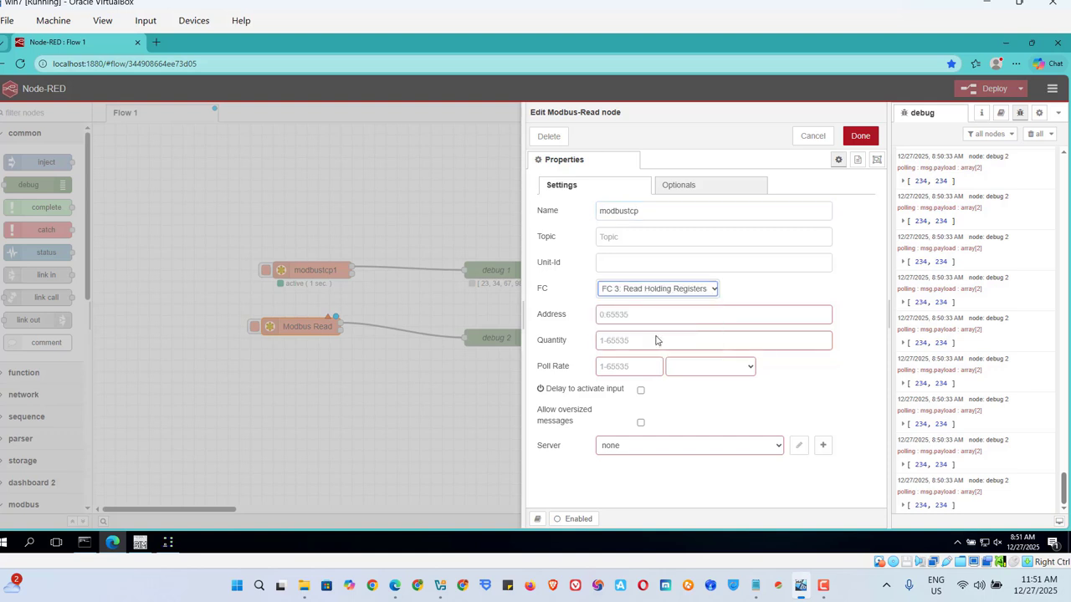
# Set the node's address to 0, quantity to 2 and poll rate to 1 second.
pyautogui.click(638, 316)
pyautogui.write('0')
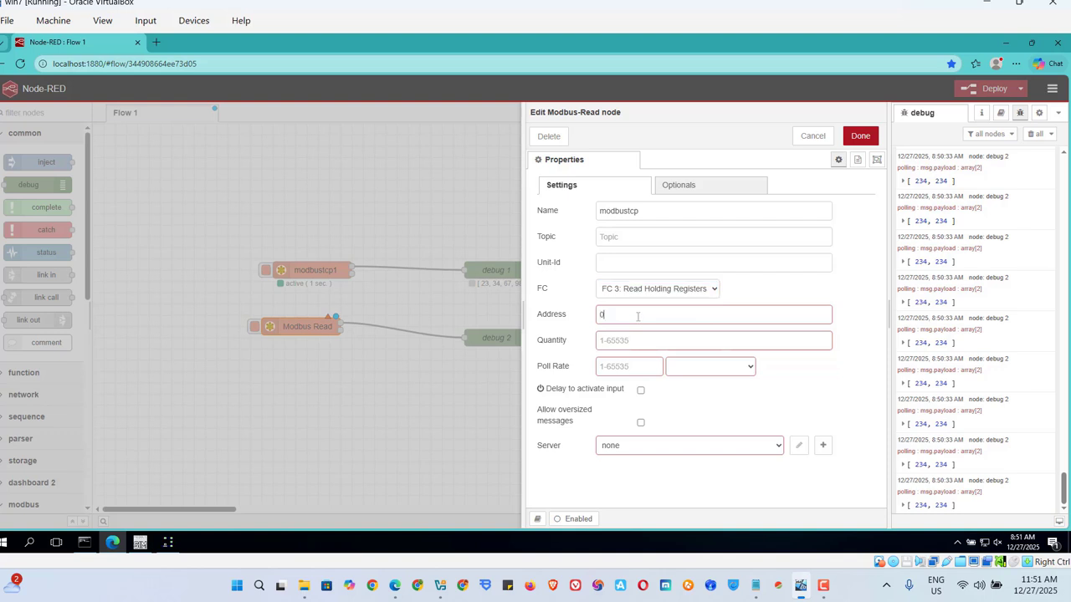
pyautogui.click(636, 343)
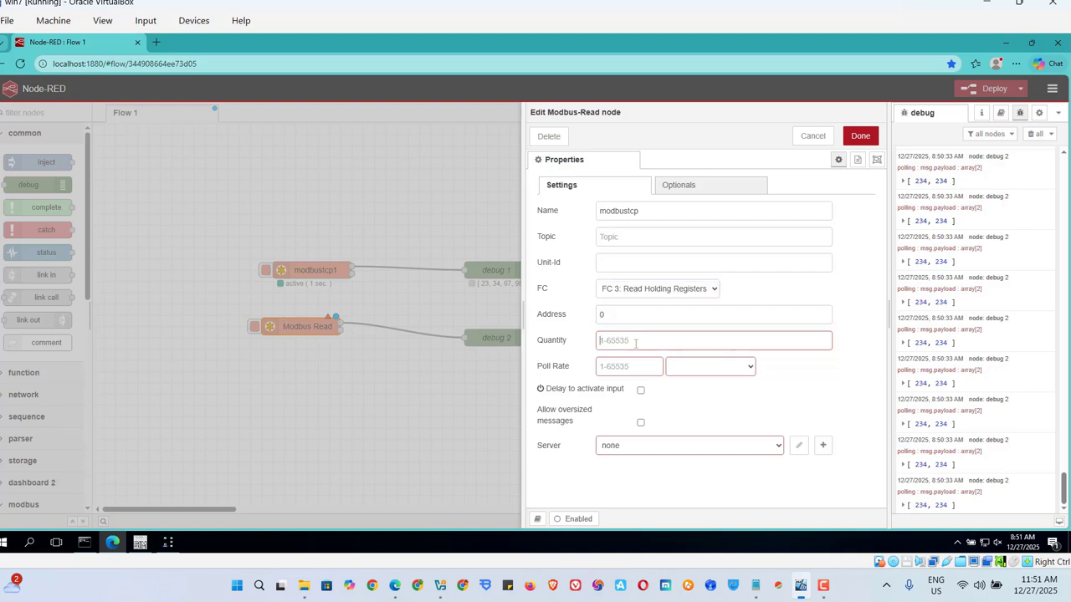
pyautogui.write('2')
pyautogui.click(752, 371)
pyautogui.click(709, 400)
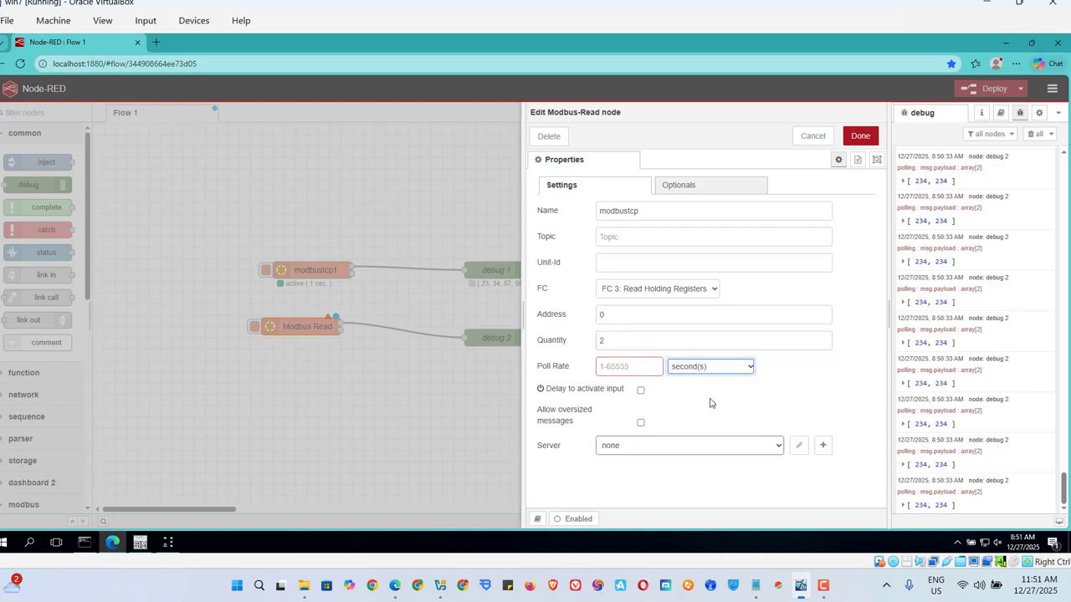
pyautogui.click(655, 370)
pyautogui.press('BackSpace')
pyautogui.press('BackSpace')
pyautogui.write('1')
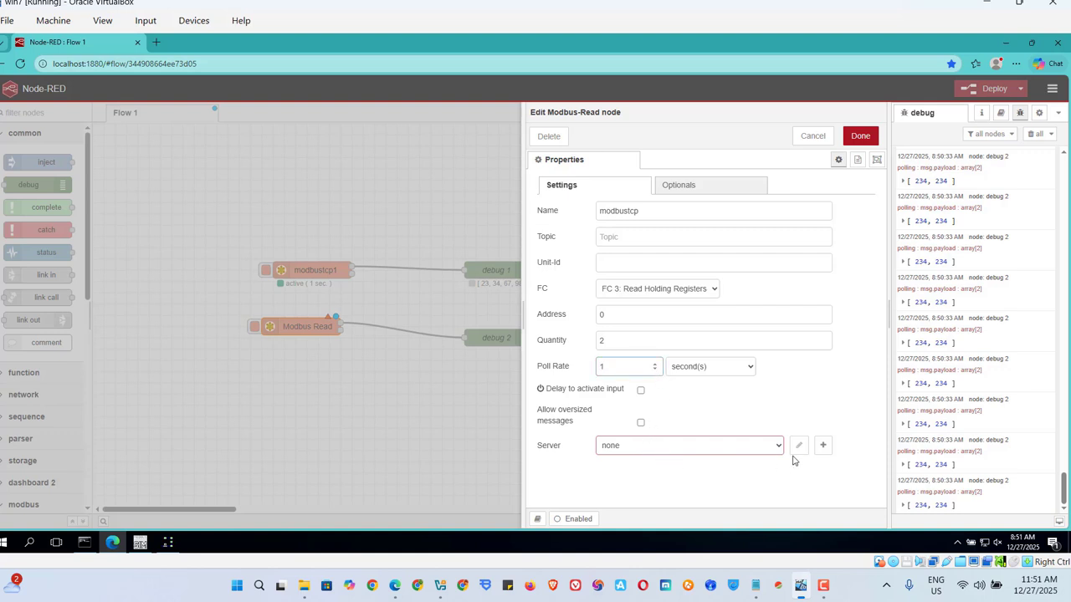
# Start a new Modbus server configuration for the node with host 192.168.0.1.
pyautogui.click(823, 447)
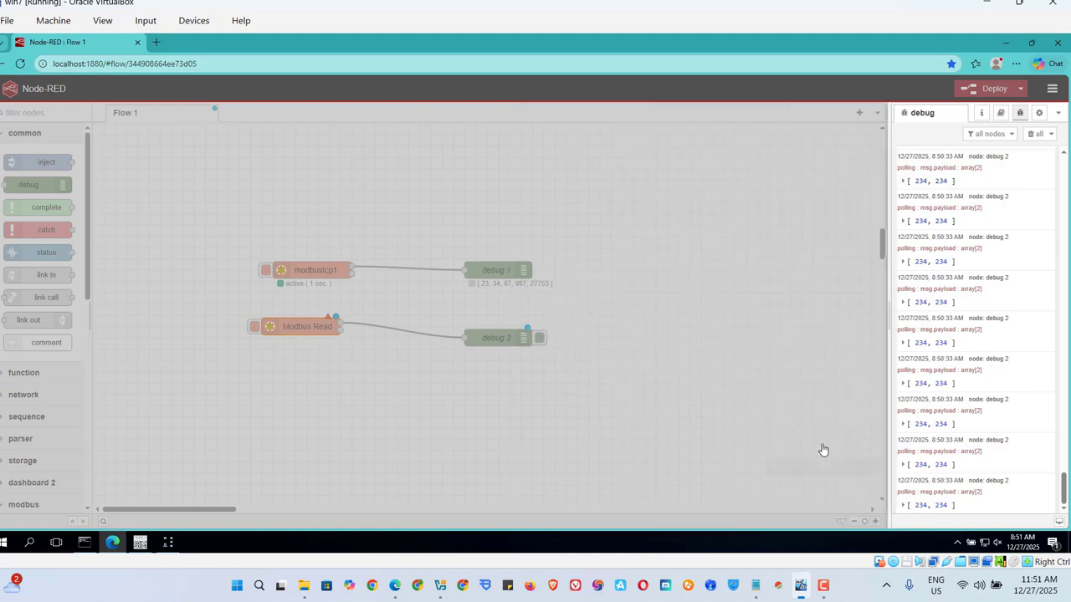
pyautogui.click(654, 281)
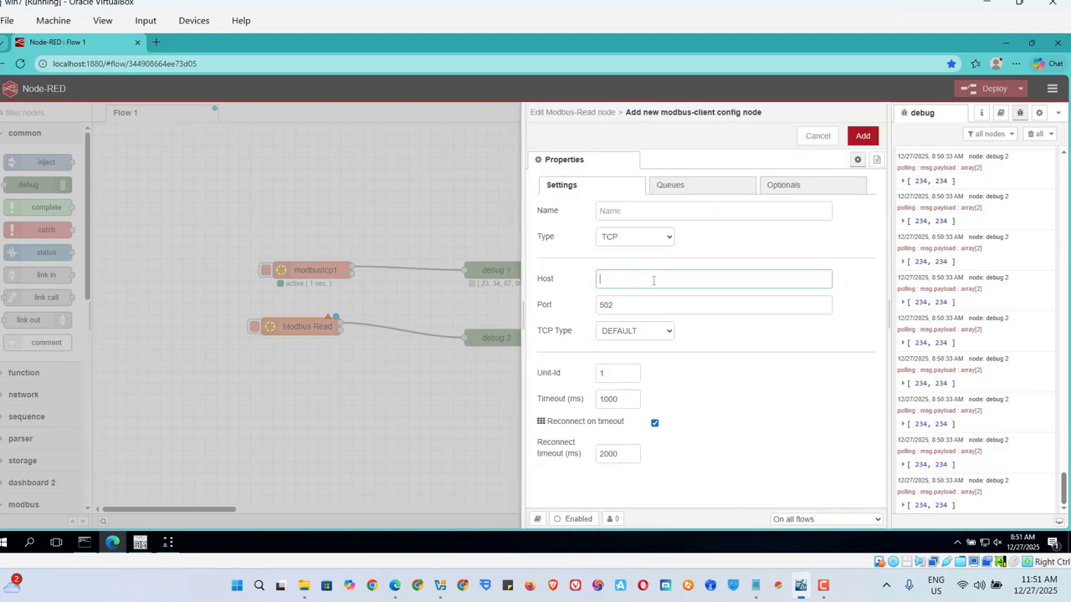
pyautogui.write('192.168.0.1')
# Disconnect Modbus Slave, check its Modbus TCP/IP address and port in the connection setup, and reconnect it before minimizing it.
pyautogui.click(166, 544)
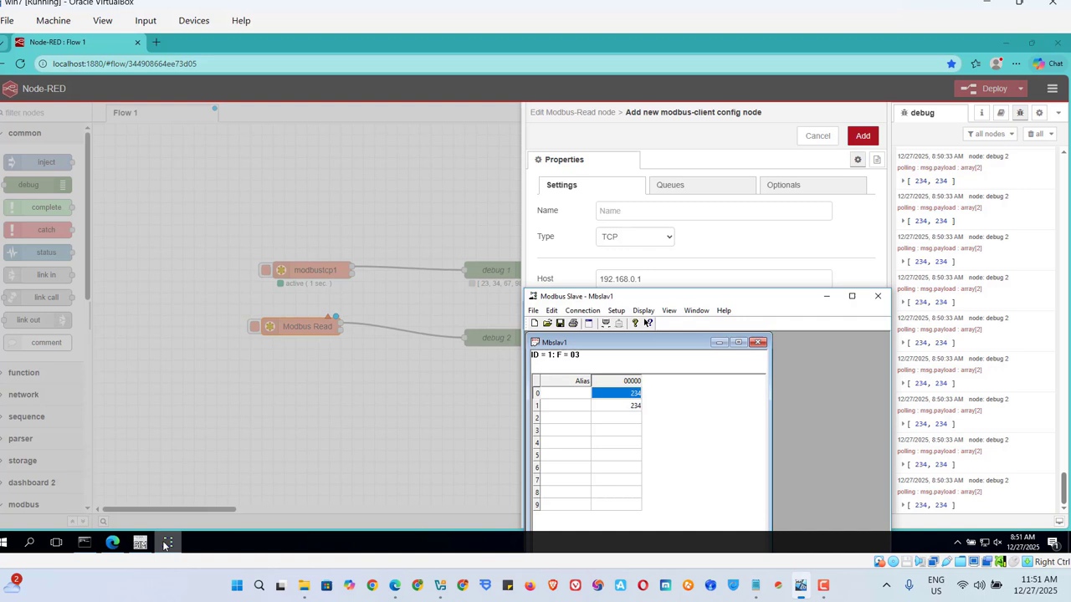
pyautogui.click(577, 311)
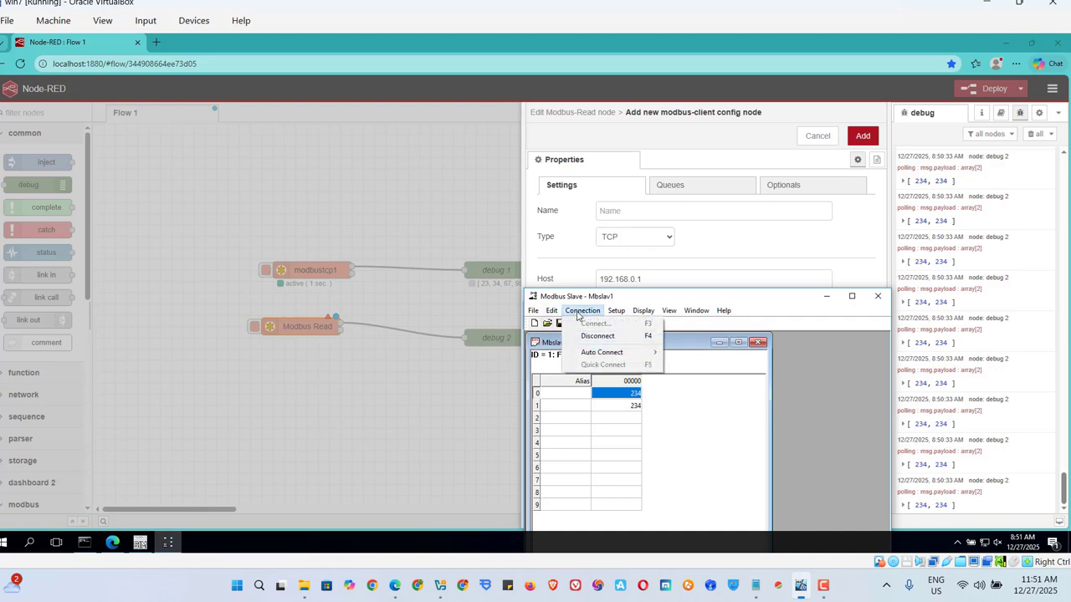
pyautogui.click(579, 336)
pyautogui.click(578, 313)
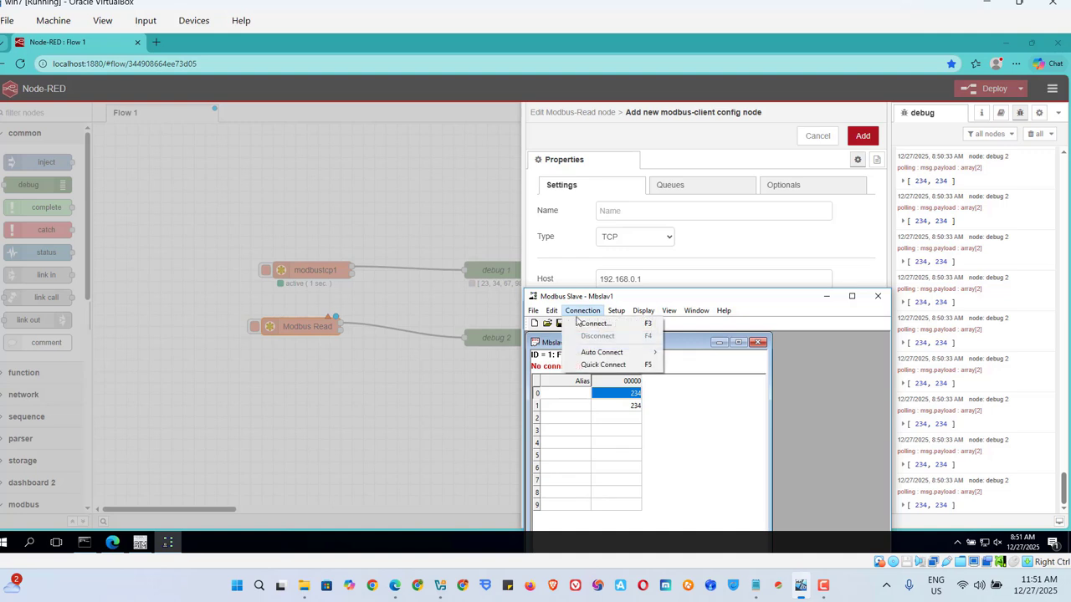
pyautogui.click(585, 323)
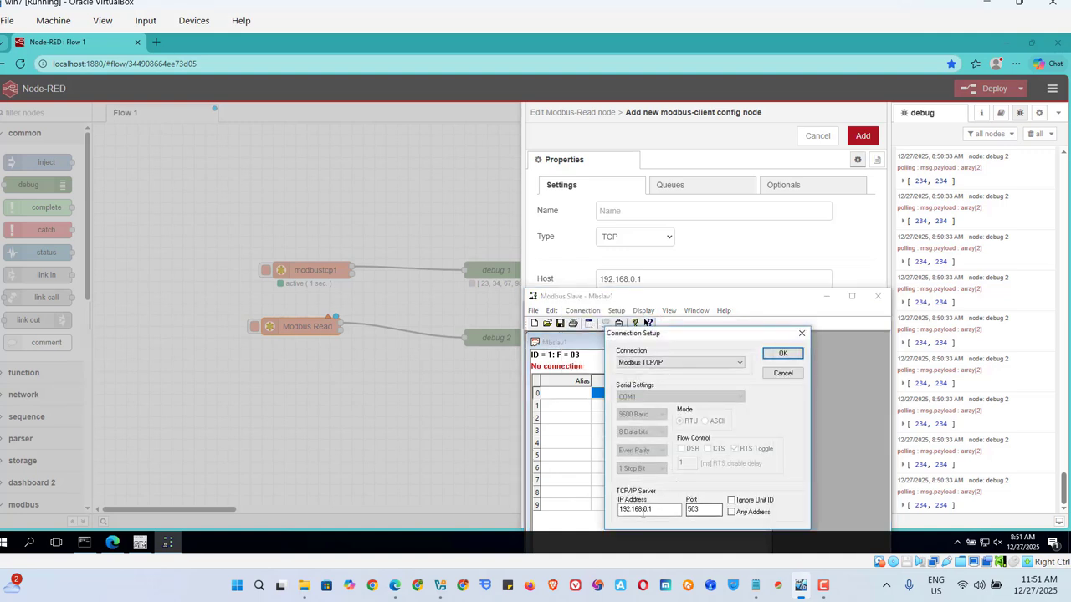
pyautogui.click(630, 509)
pyautogui.click(701, 510)
pyautogui.click(781, 354)
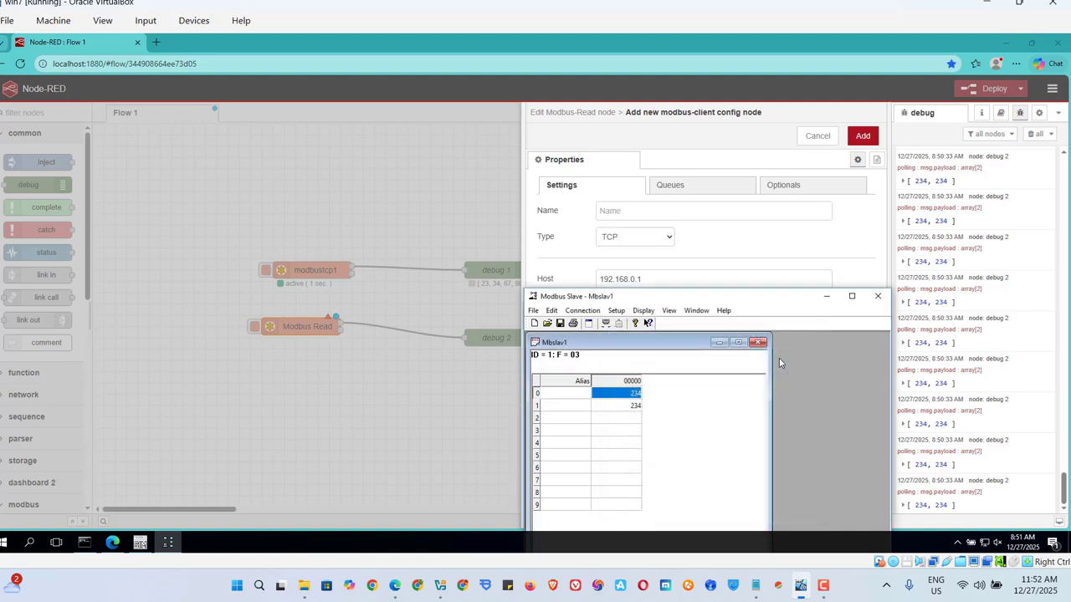
pyautogui.click(827, 298)
# Set the new server configuration's port to 503 and add it to the Modbus Read node.
pyautogui.click(636, 305)
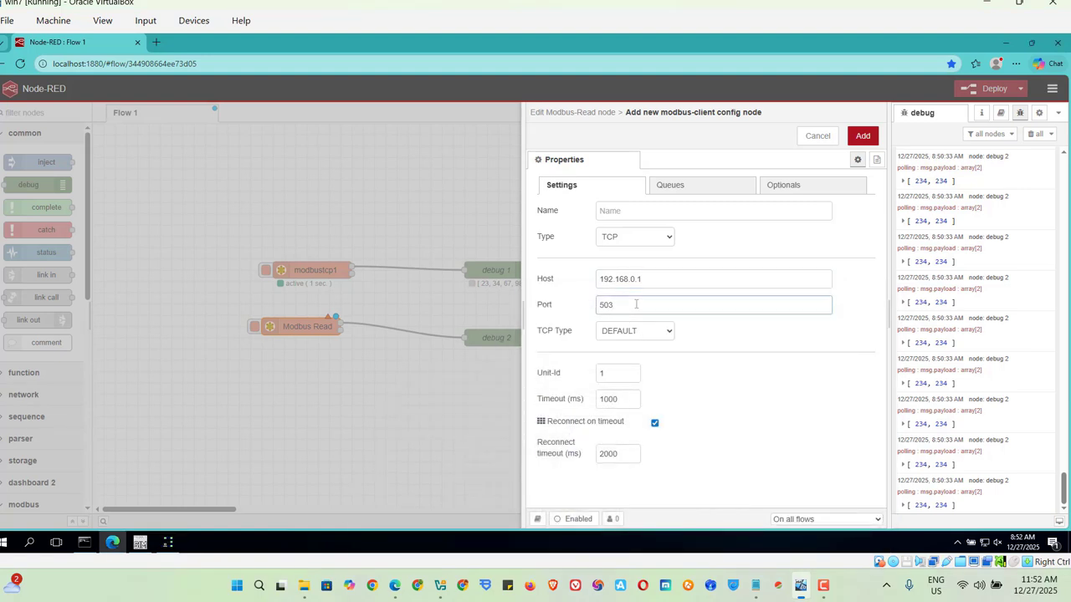
pyautogui.click(861, 138)
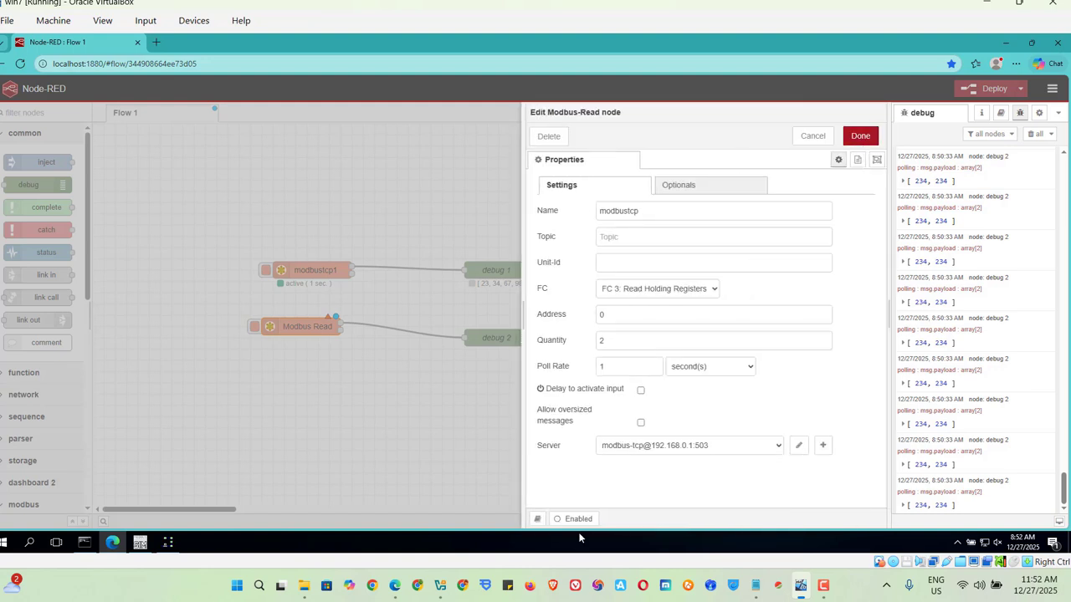
pyautogui.click(779, 447)
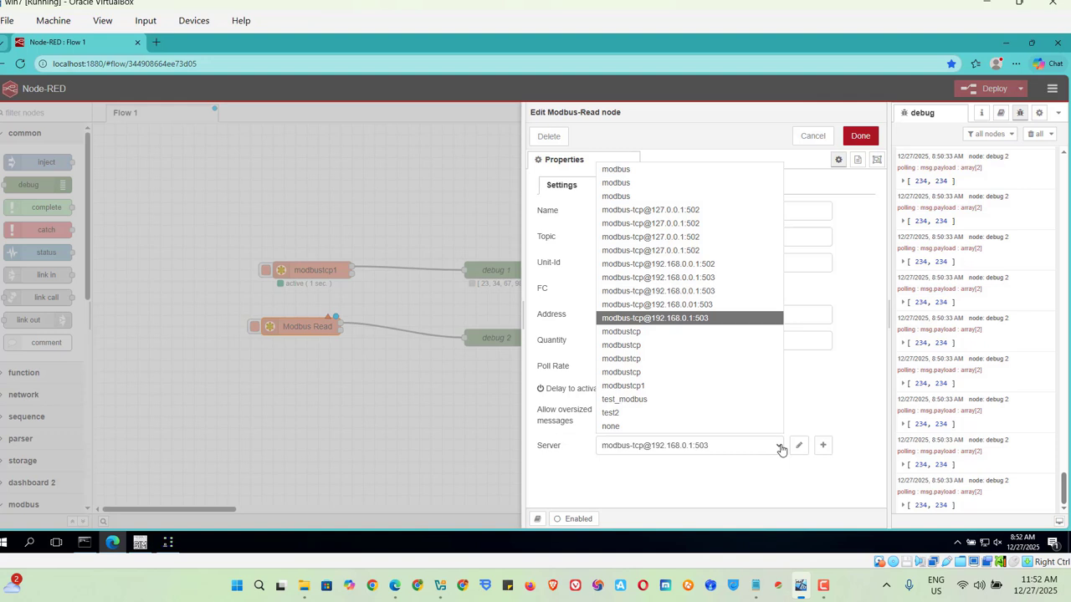
pyautogui.click(781, 450)
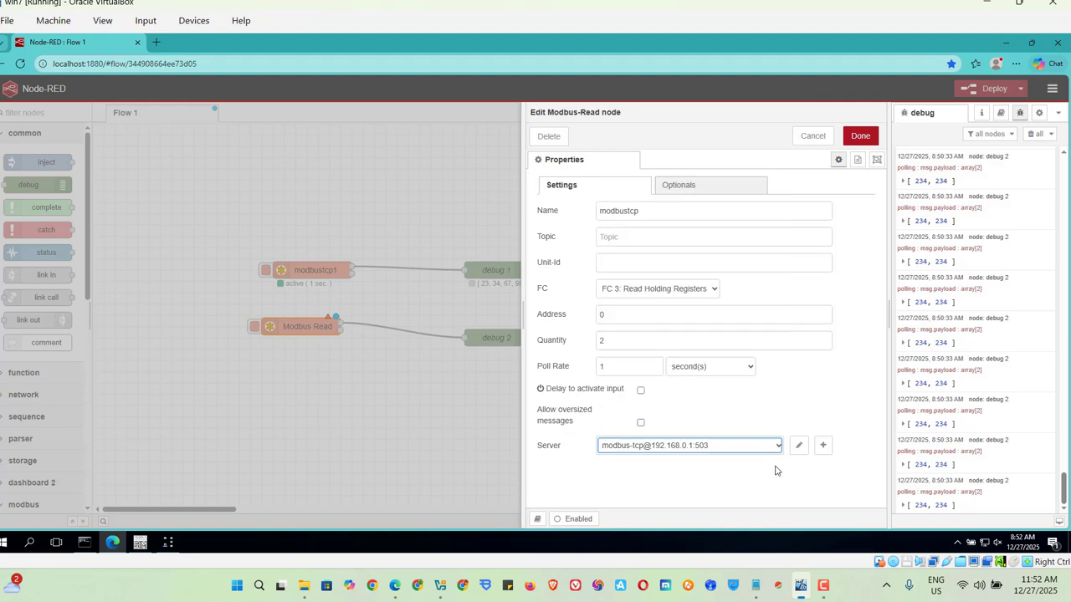
pyautogui.click(775, 471)
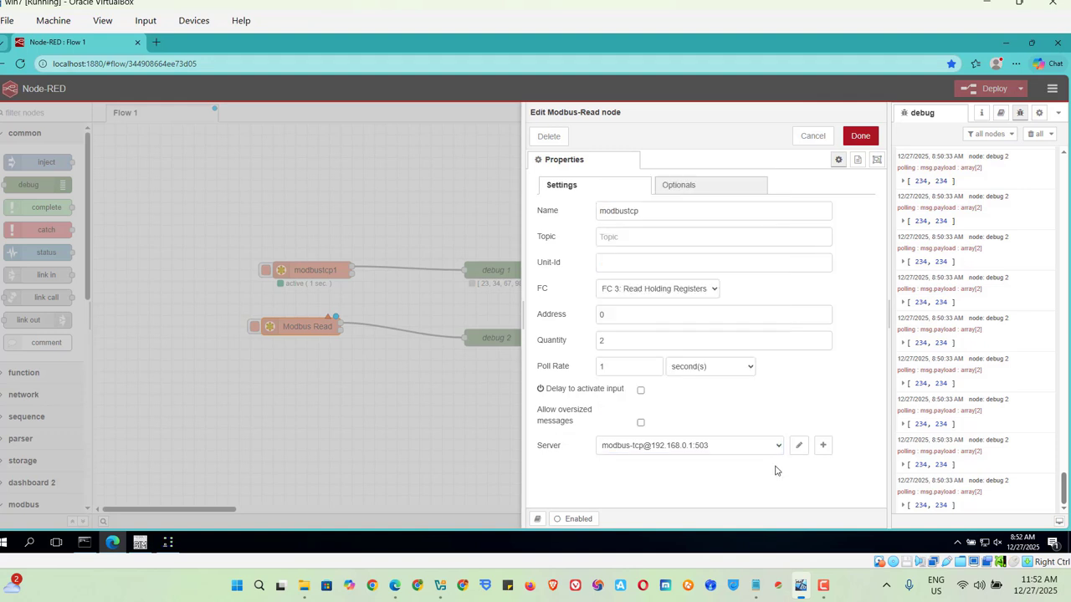
pyautogui.click(859, 138)
pyautogui.click(859, 139)
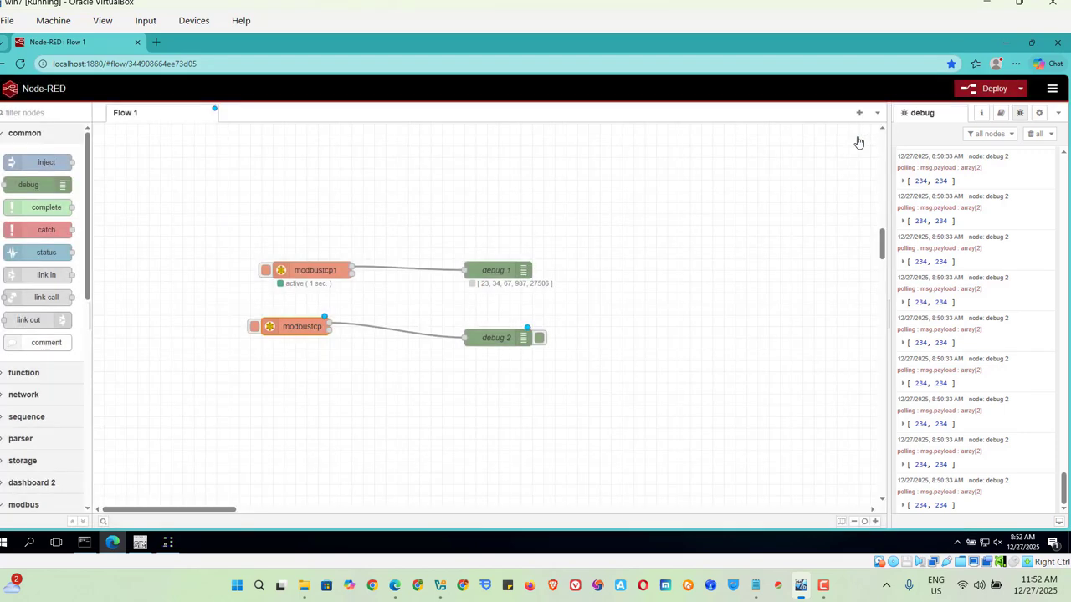
pyautogui.click(994, 91)
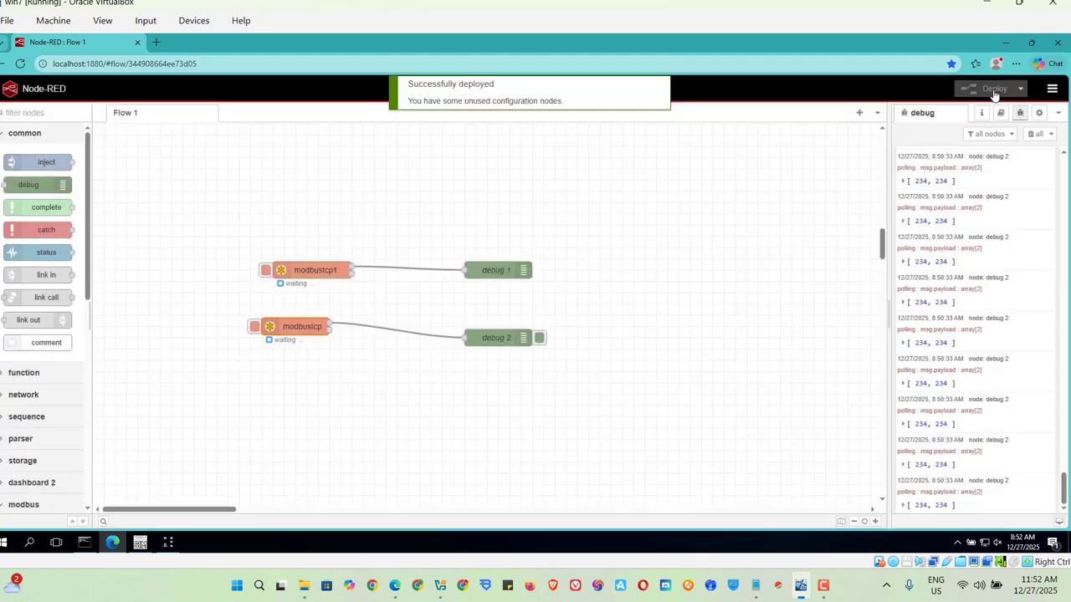
pyautogui.click(637, 131)
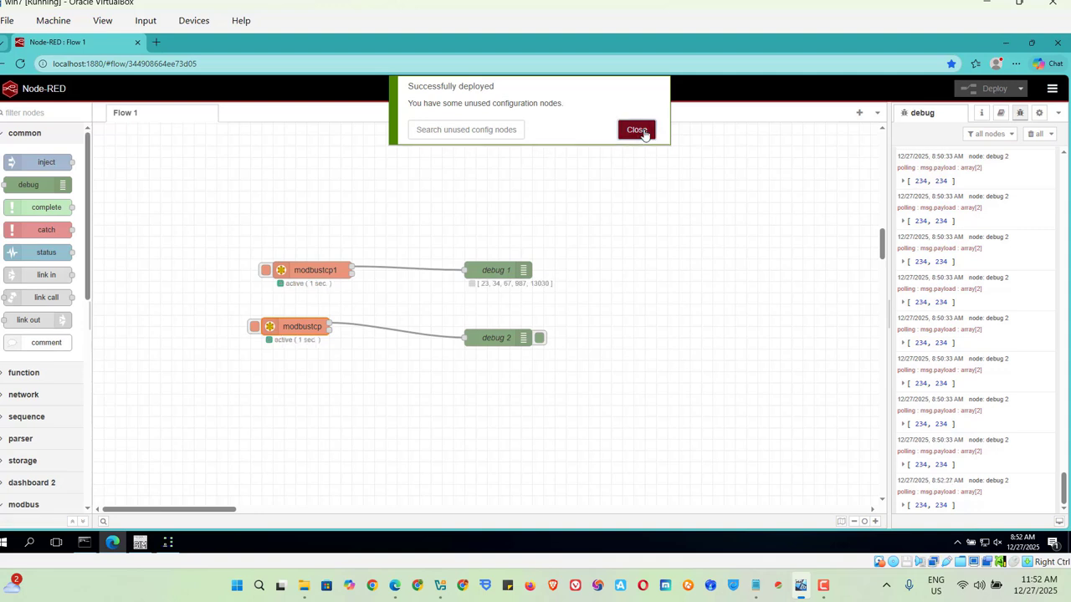
# Trigger a read on the modbustcp node and compare the debug messages with the Modbus Slave registers.
pyautogui.click(255, 329)
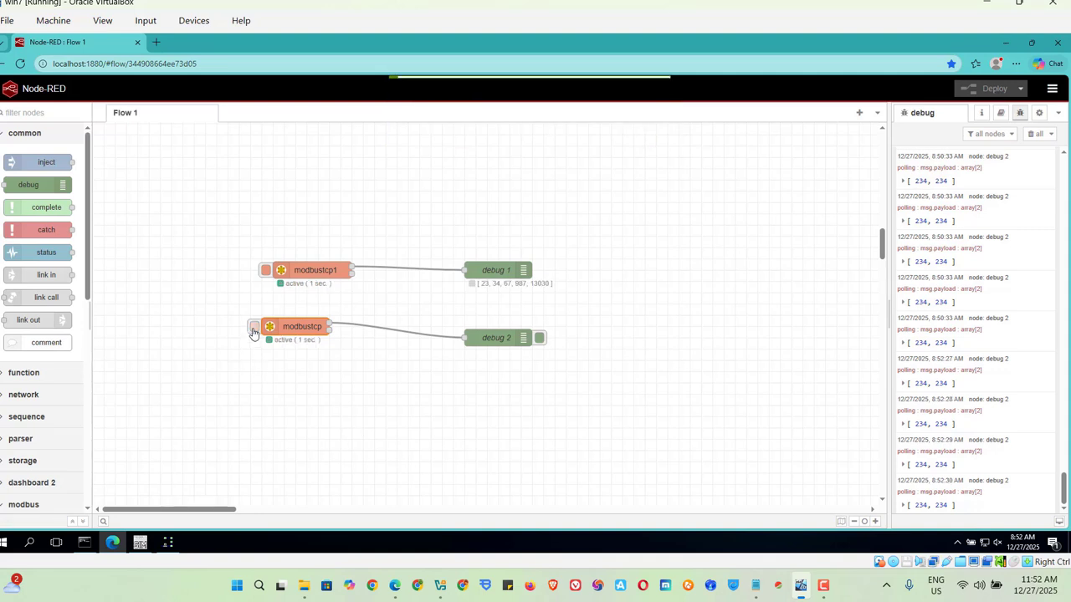
pyautogui.click(166, 543)
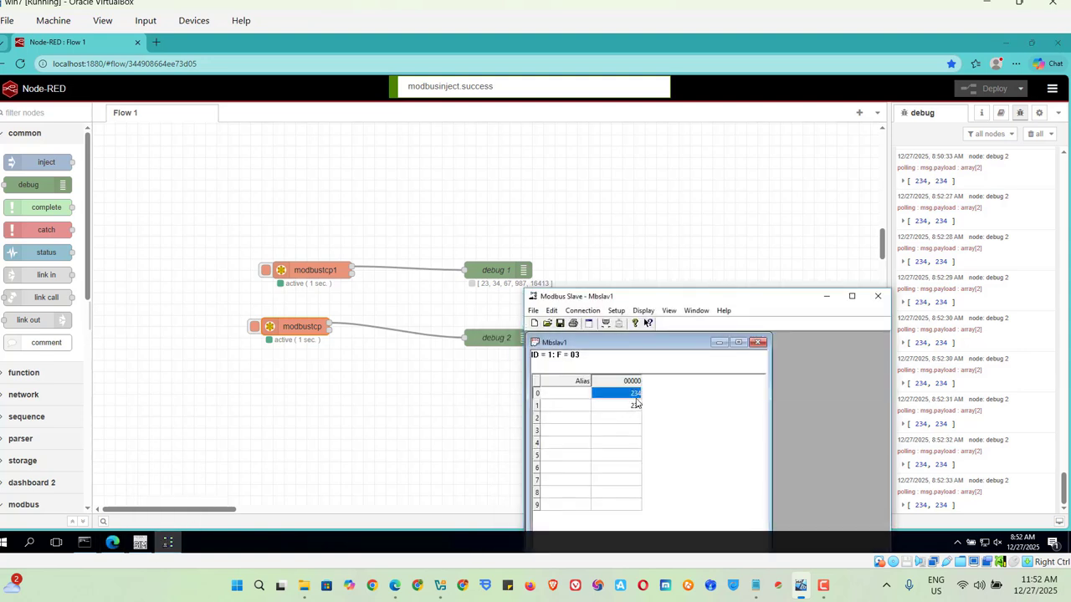
pyautogui.click(827, 296)
# Set debug 2 to show its output as node status instead of in the debug window.
pyautogui.doubleClick(488, 339)
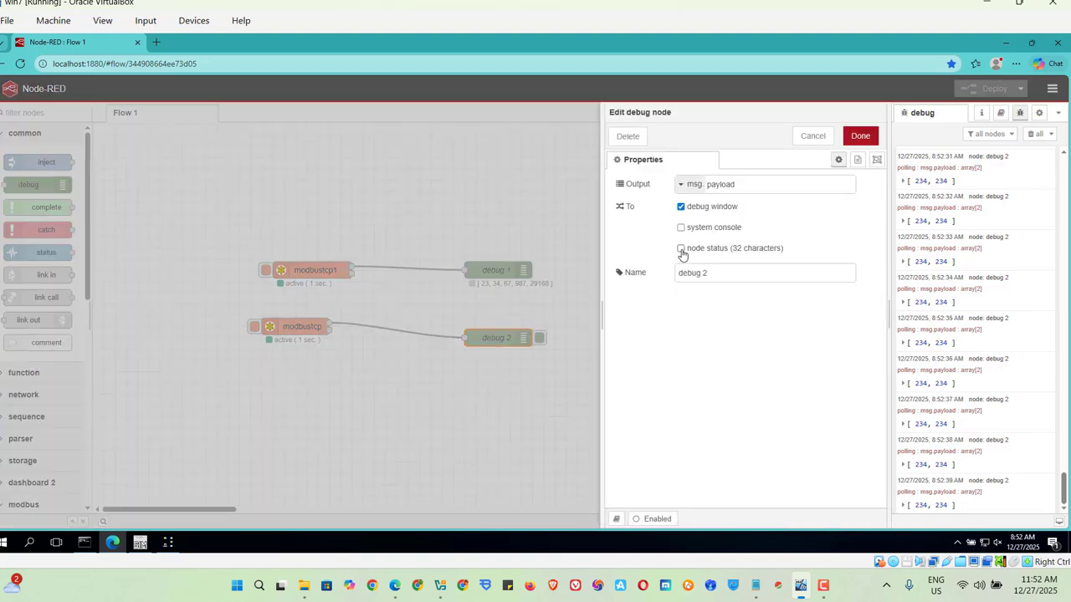
pyautogui.click(680, 248)
pyautogui.click(681, 206)
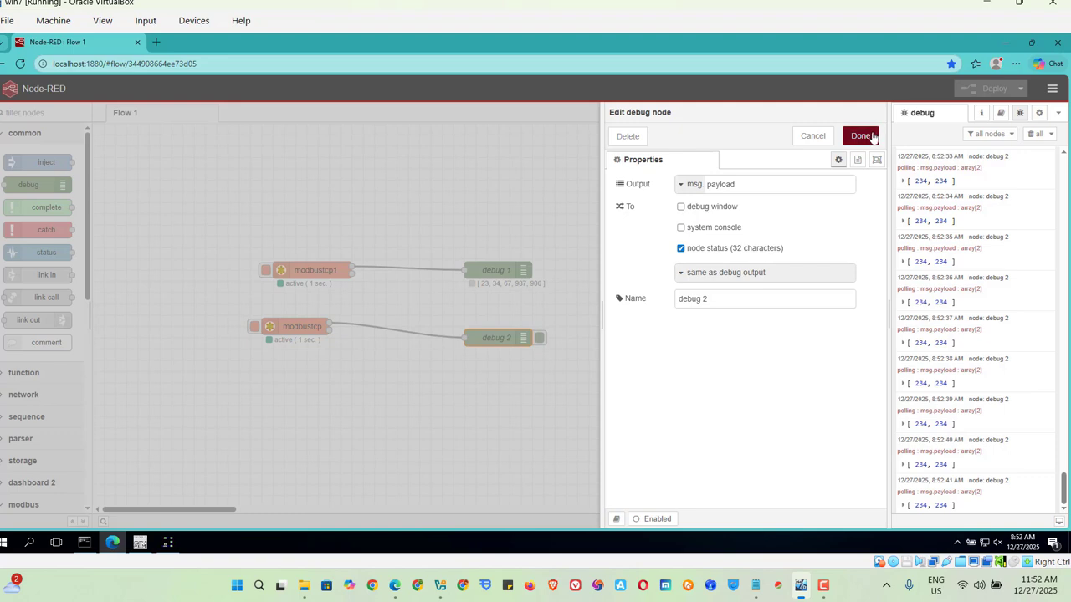
pyautogui.click(860, 135)
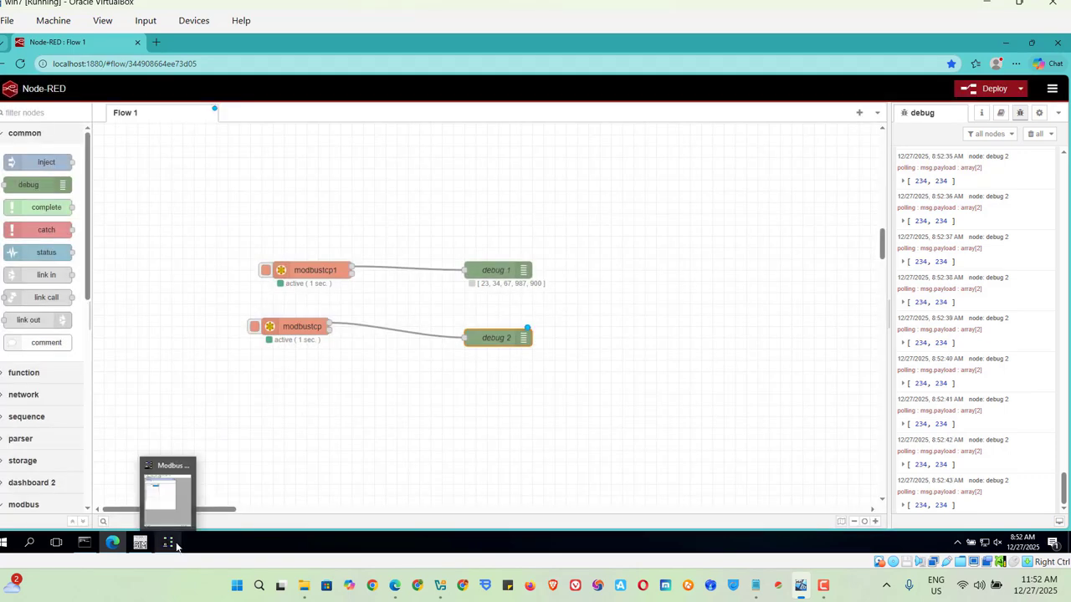
# Glance at the Modbus Slave registers, then deploy the updated flow and dismiss the deployment notice.
pyautogui.click(167, 545)
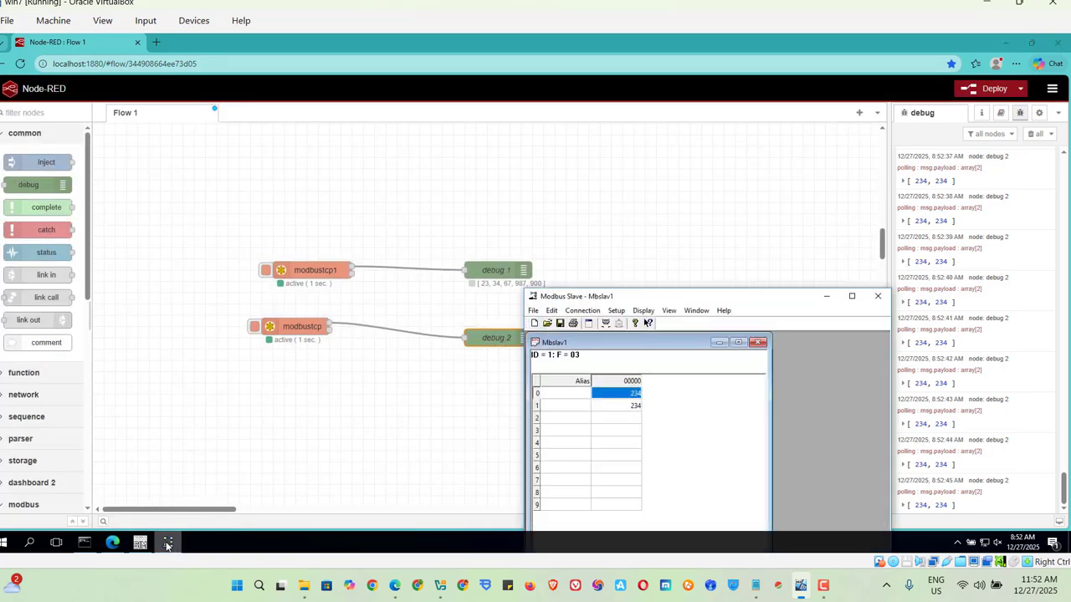
pyautogui.click(633, 172)
pyautogui.click(973, 89)
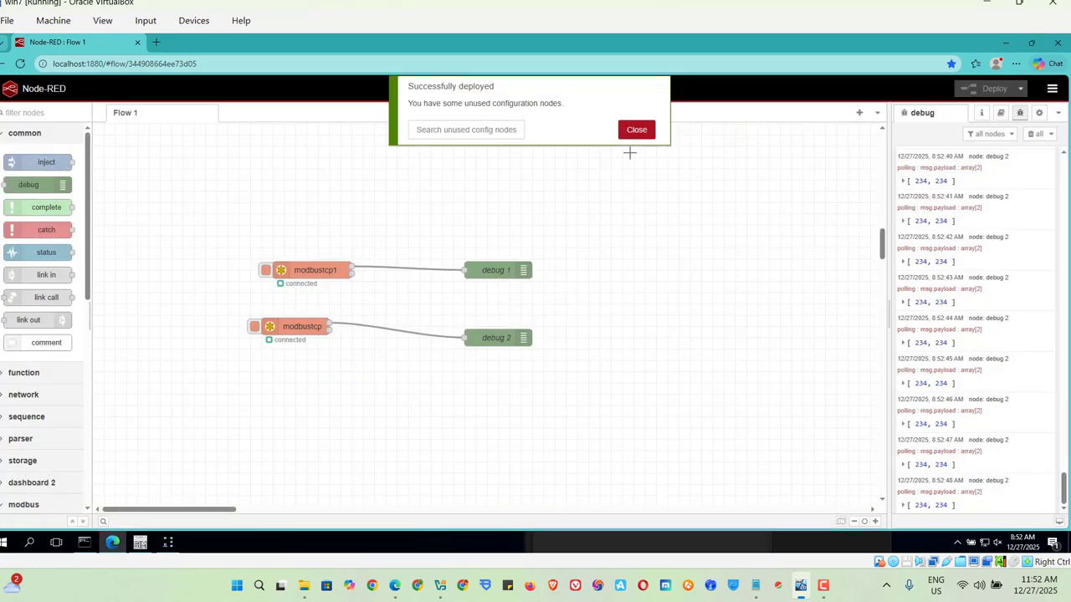
pyautogui.click(637, 131)
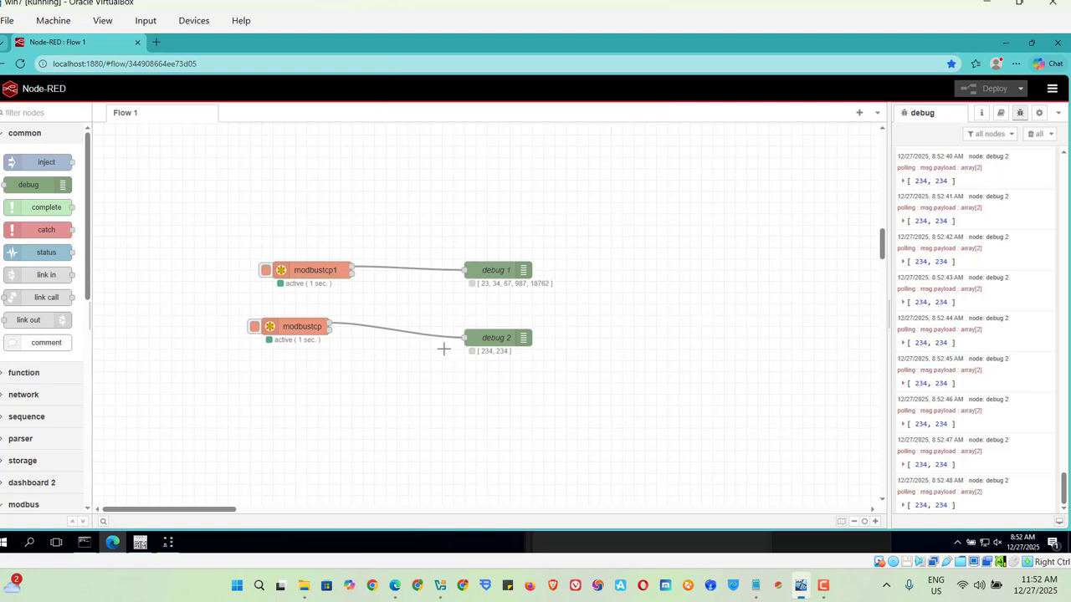
# Compare ModSim32's holding registers with the debug 1 status, minimize it, and bring up Modbus Slave to check debug 2.
pyautogui.click(139, 545)
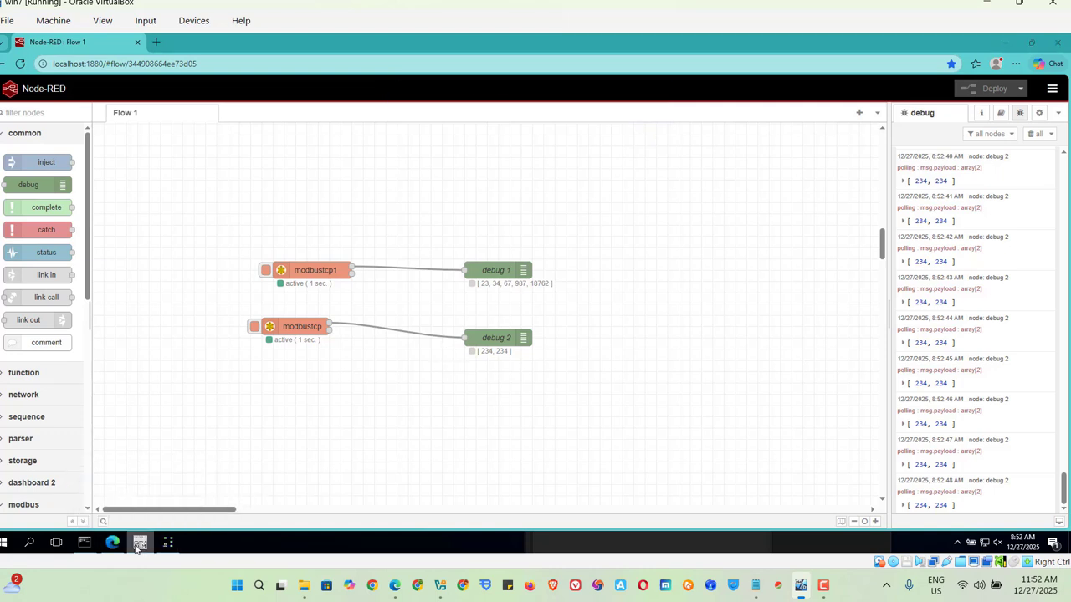
pyautogui.moveTo(418, 450); pyautogui.dragTo(888, 178)
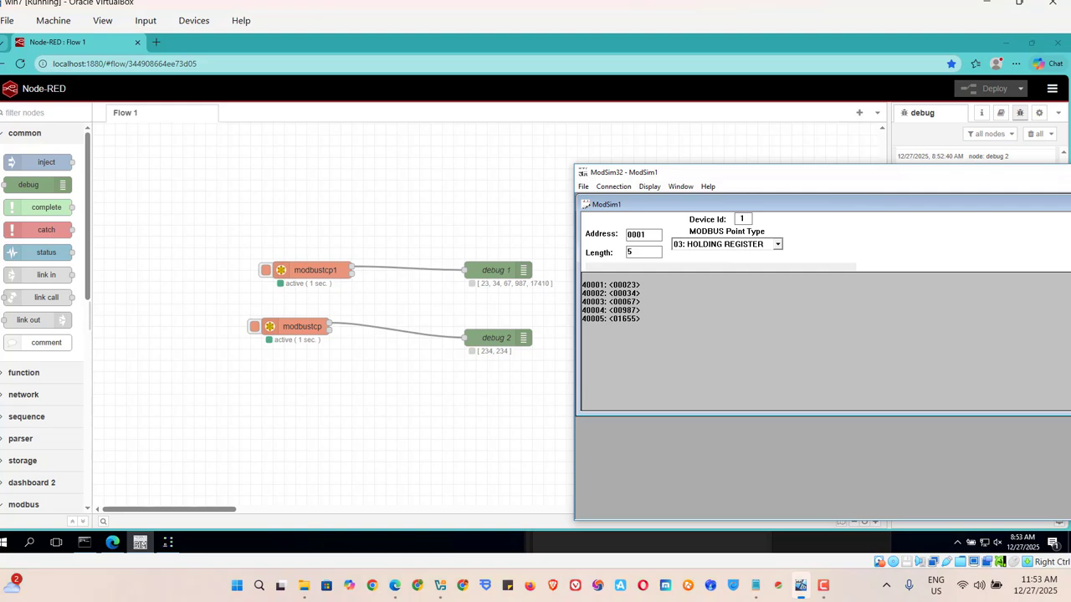
pyautogui.moveTo(903, 174); pyautogui.dragTo(555, 386)
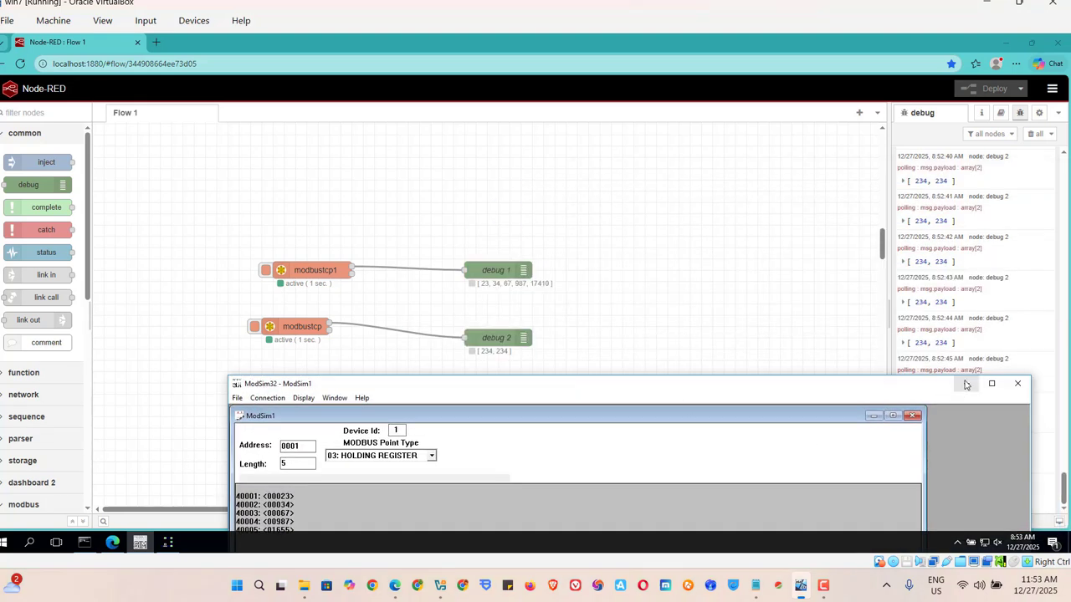
pyautogui.click(965, 384)
pyautogui.click(167, 543)
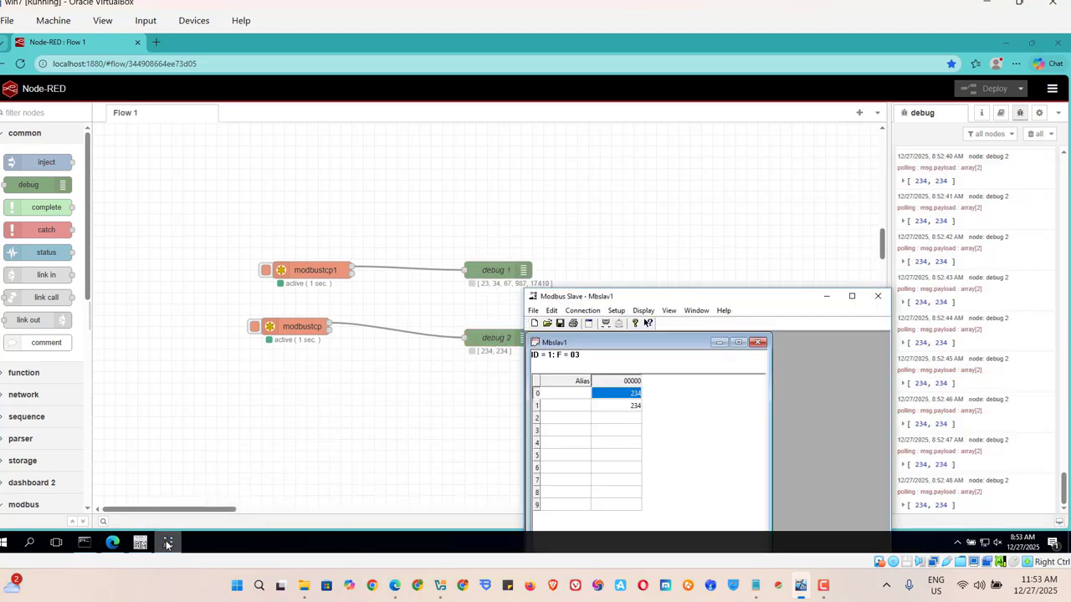
# Move the Modbus Slave window clear of the debug 2 status and try to set register 1 to 1234567.
pyautogui.moveTo(690, 298); pyautogui.dragTo(734, 257)
pyautogui.click(681, 366)
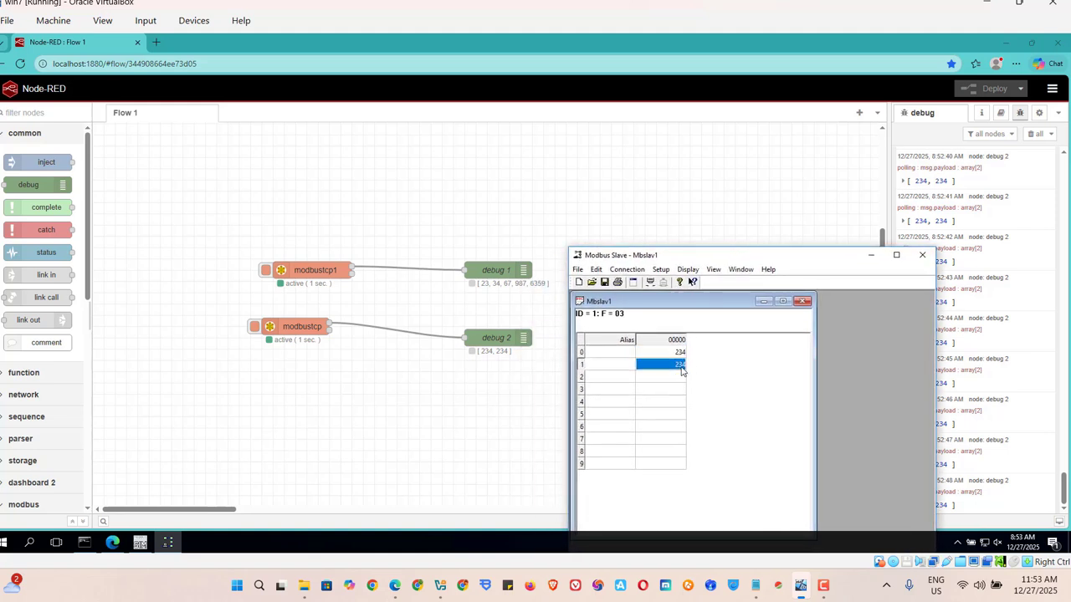
pyautogui.doubleClick(682, 367)
pyautogui.write('1234567')
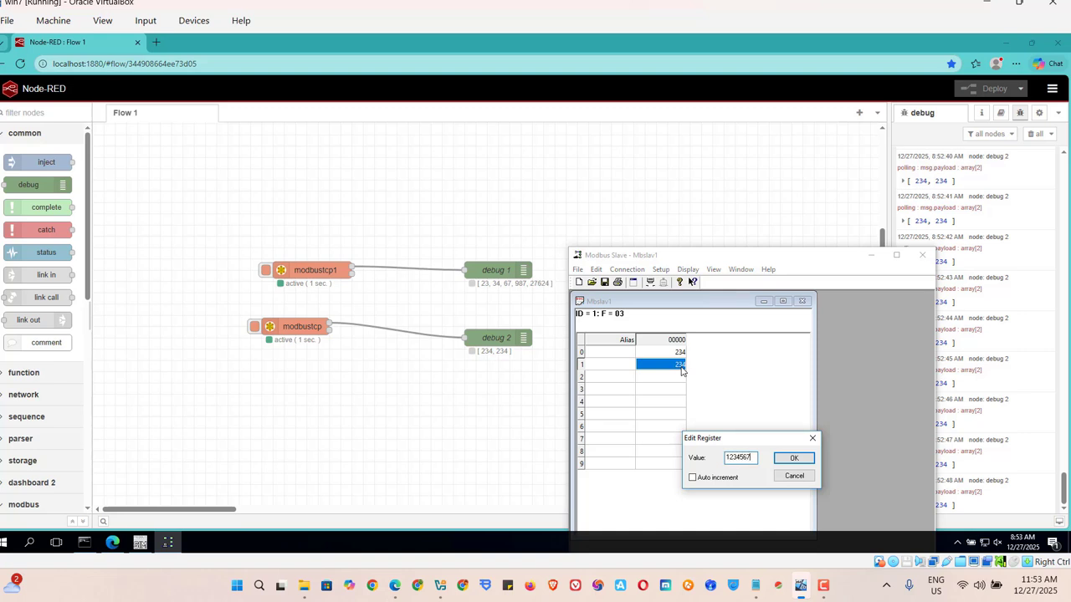
pyautogui.click(790, 458)
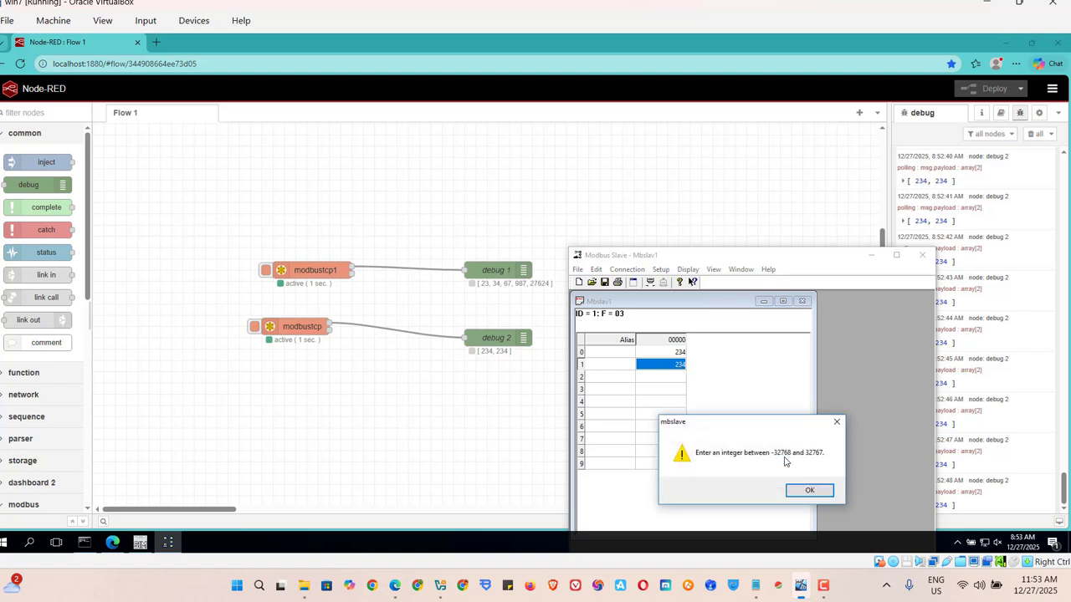
pyautogui.click(809, 490)
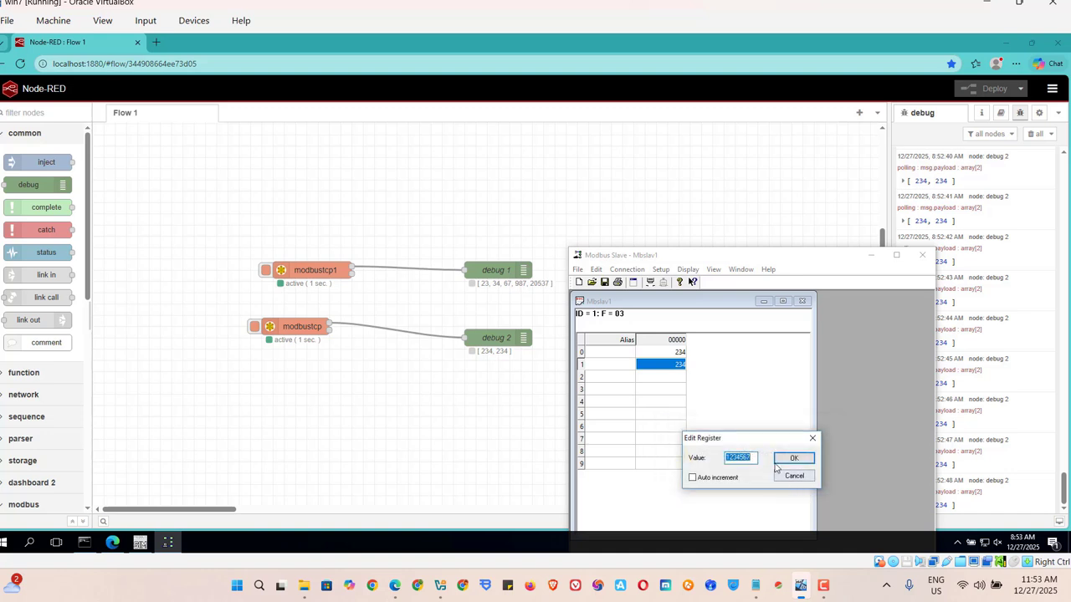
# Set Modbus Slave register 1 to 809 and register 0 to 654.
pyautogui.write('809')
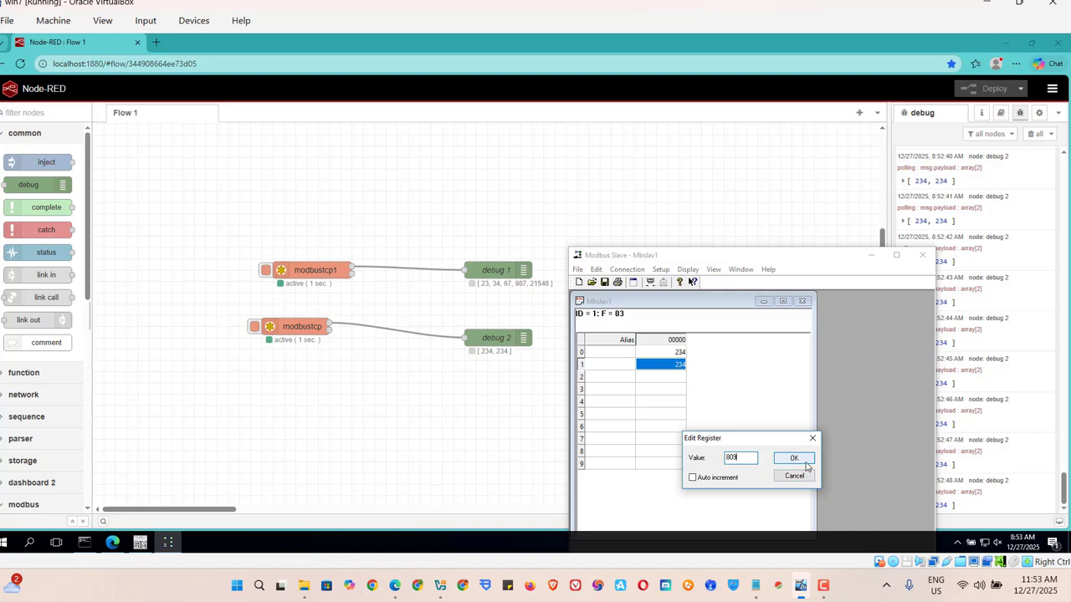
pyautogui.click(794, 458)
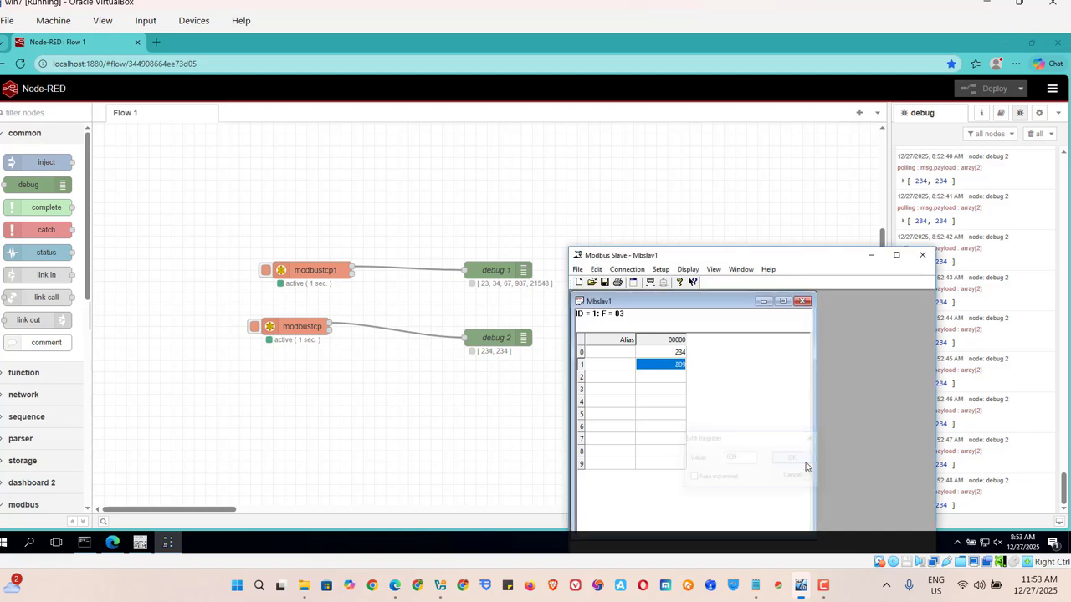
pyautogui.doubleClick(682, 352)
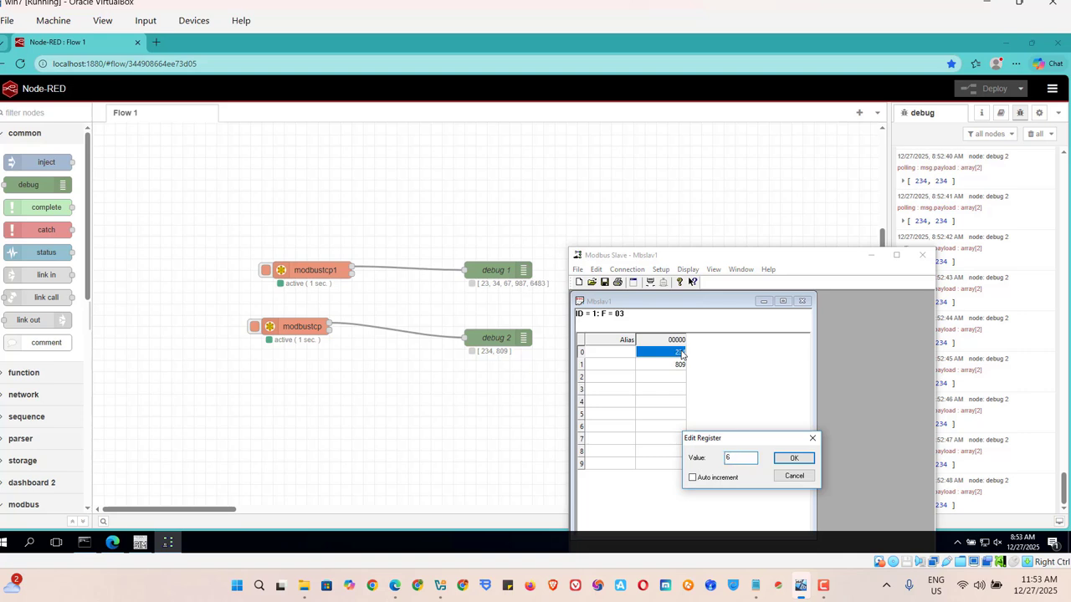
pyautogui.write('654')
pyautogui.click(809, 461)
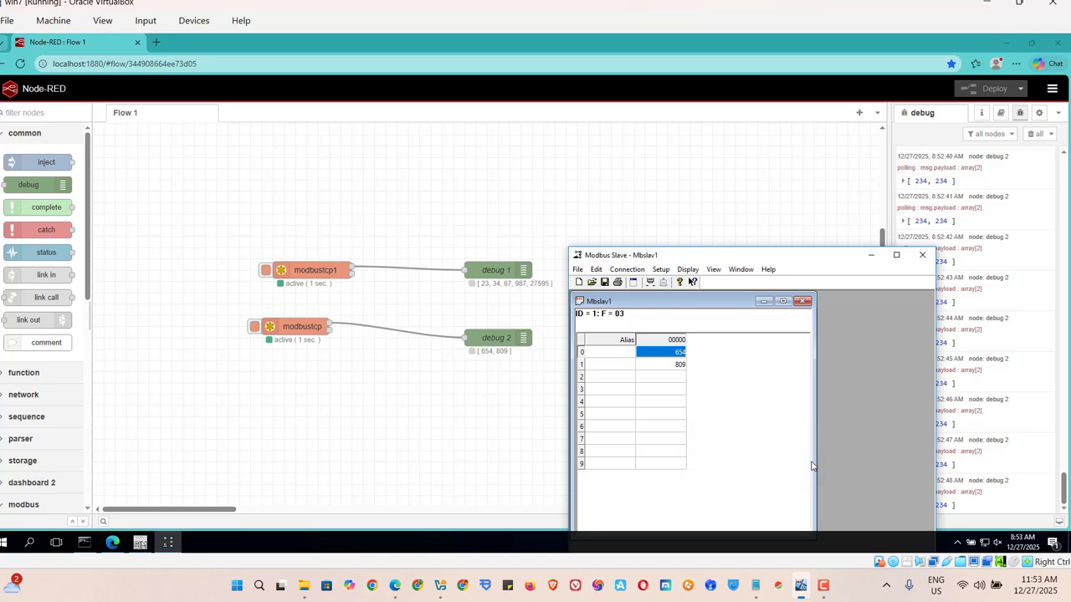
# Minimize Modbus Slave and clear all messages from the Node-RED debug list.
pyautogui.click(870, 255)
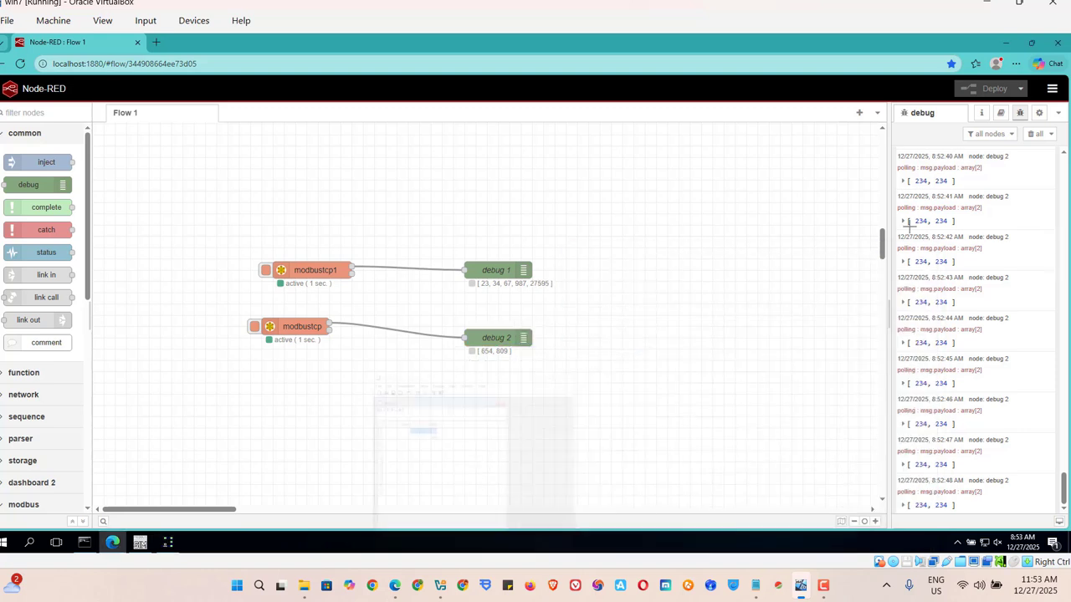
pyautogui.click(1034, 136)
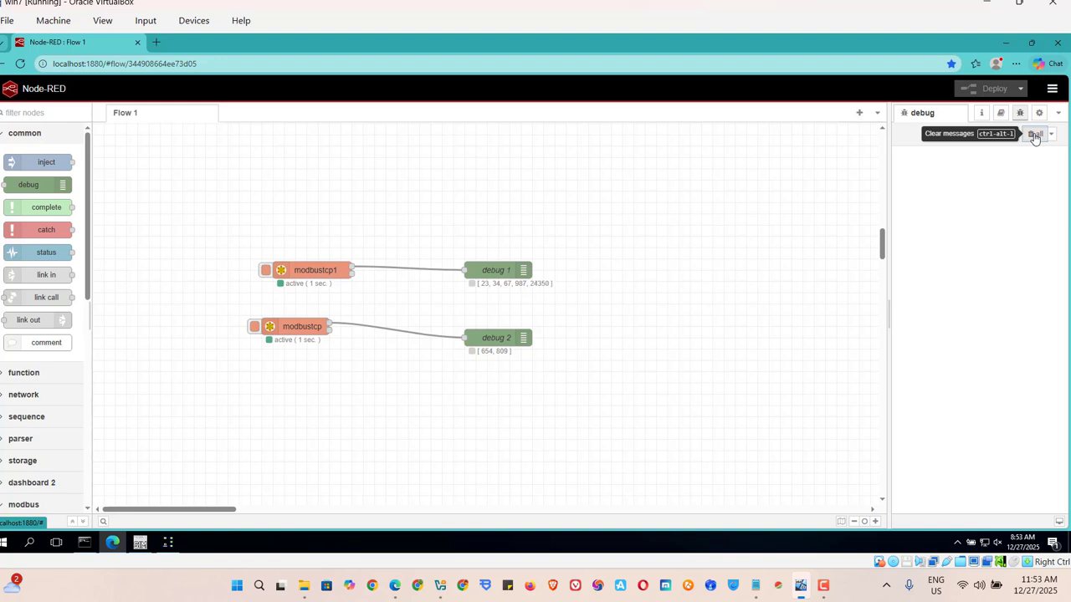
pyautogui.click(1034, 136)
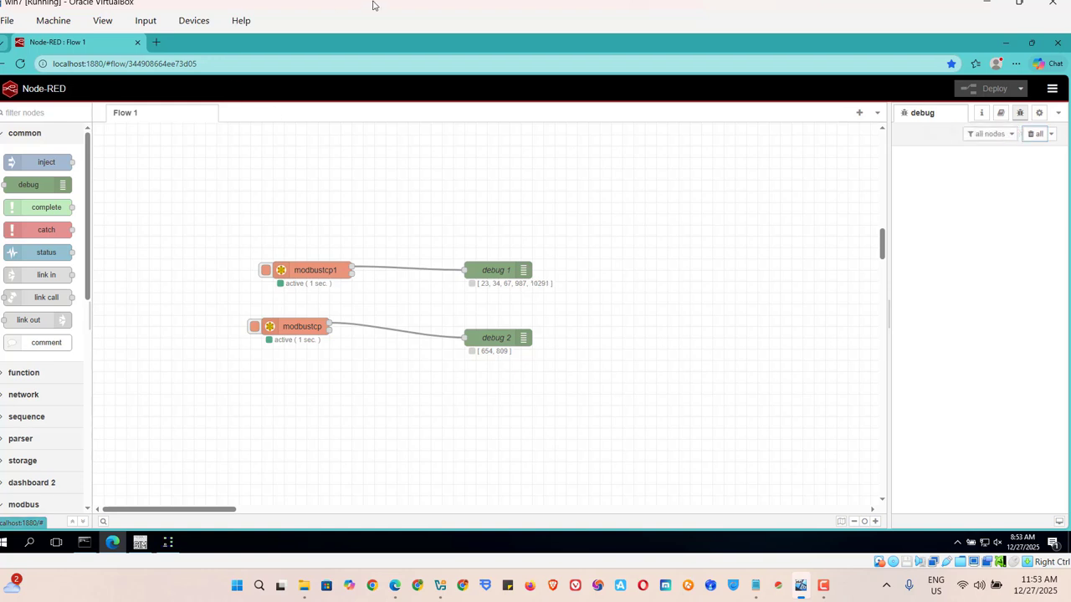